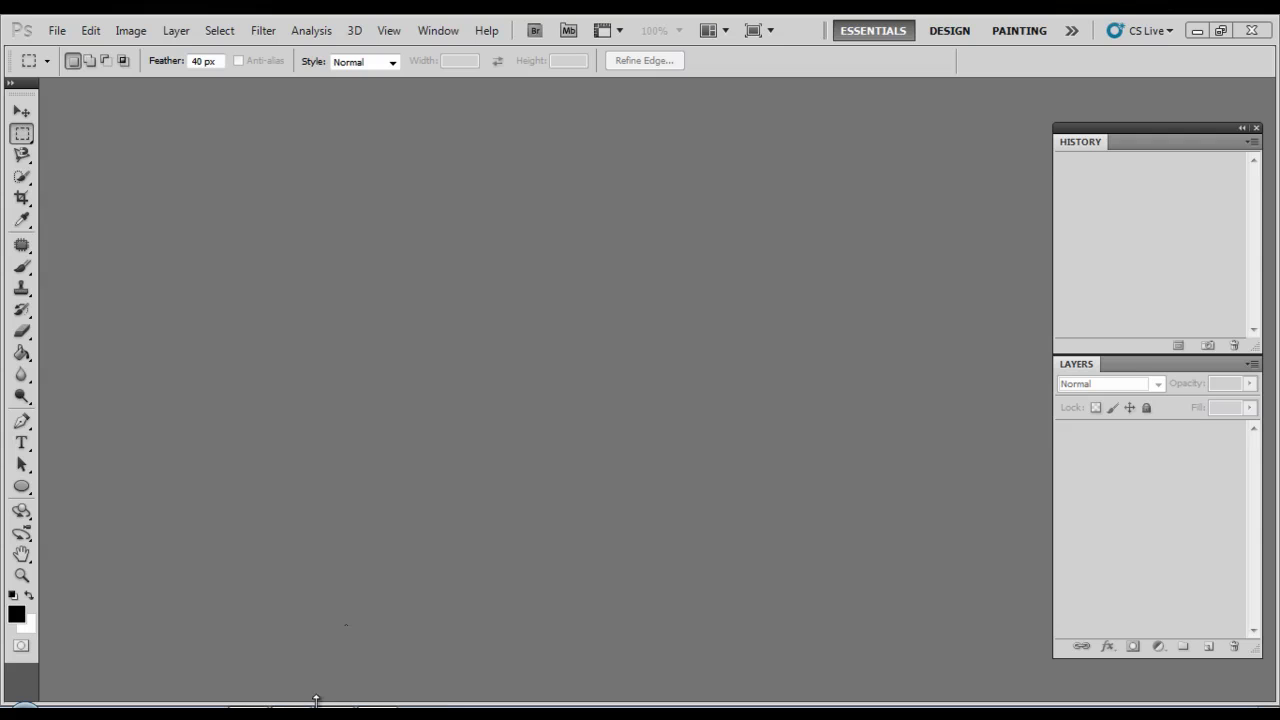
# Create a white 16.02 × 11.99 cm document at 300 pixels/inch from the Default Photoshop Size preset
pyautogui.click(290, 712)
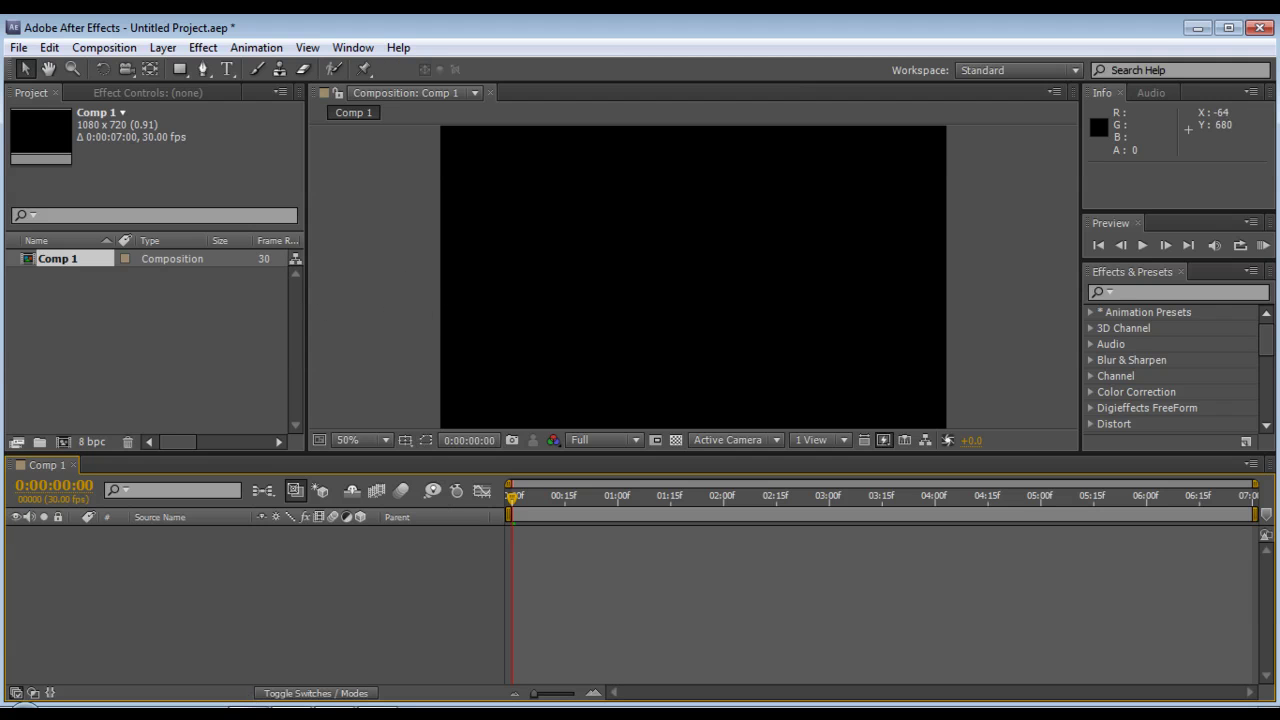
pyautogui.click(250, 712)
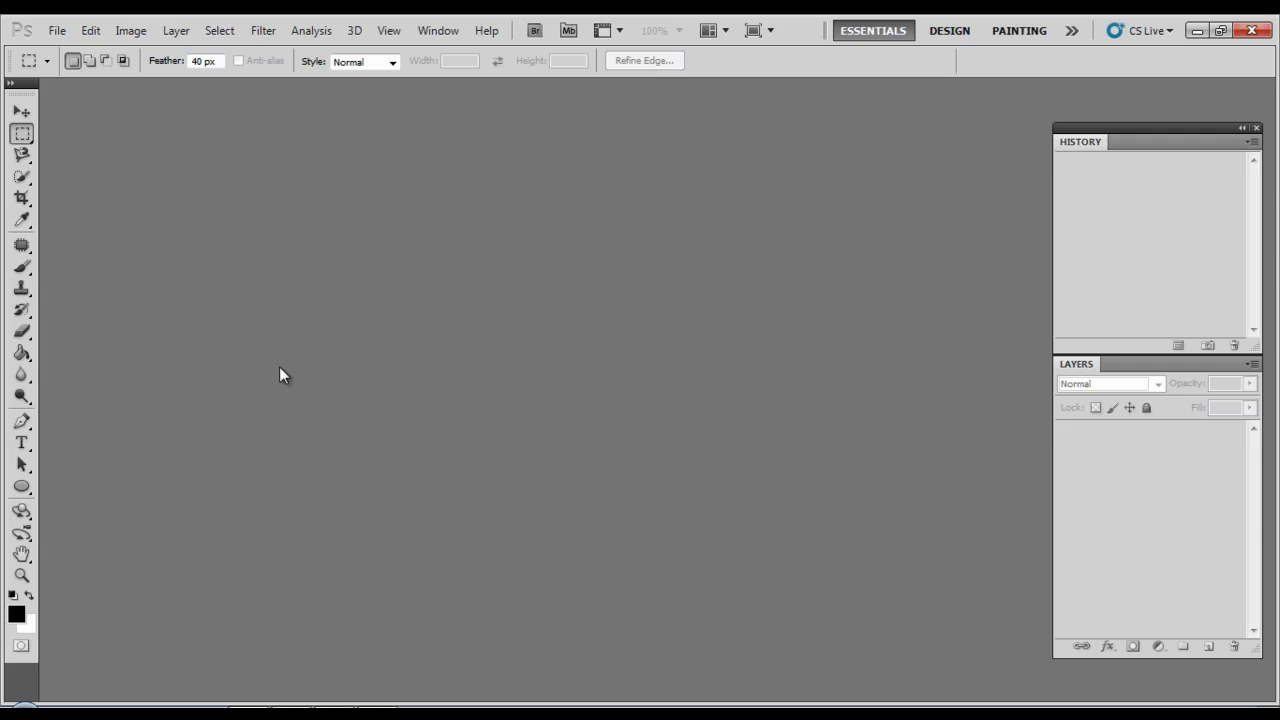
pyautogui.click(56, 32)
pyautogui.click(56, 47)
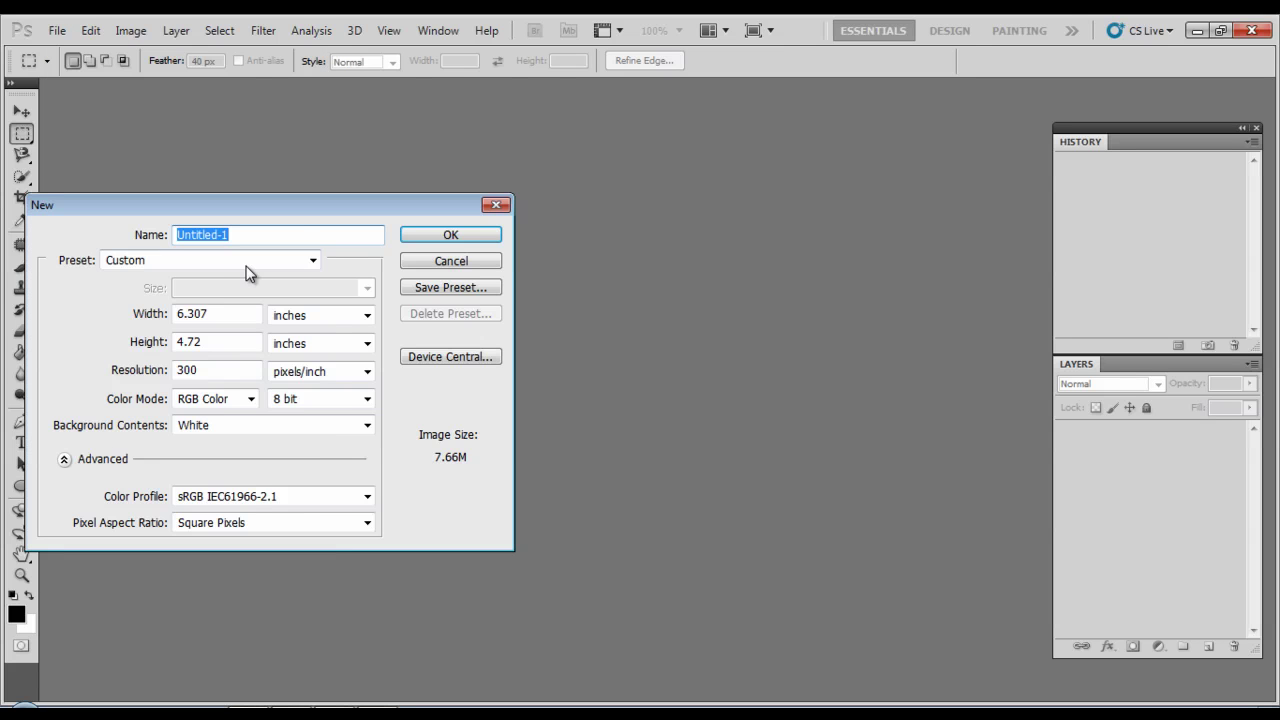
pyautogui.click(234, 262)
pyautogui.click(212, 294)
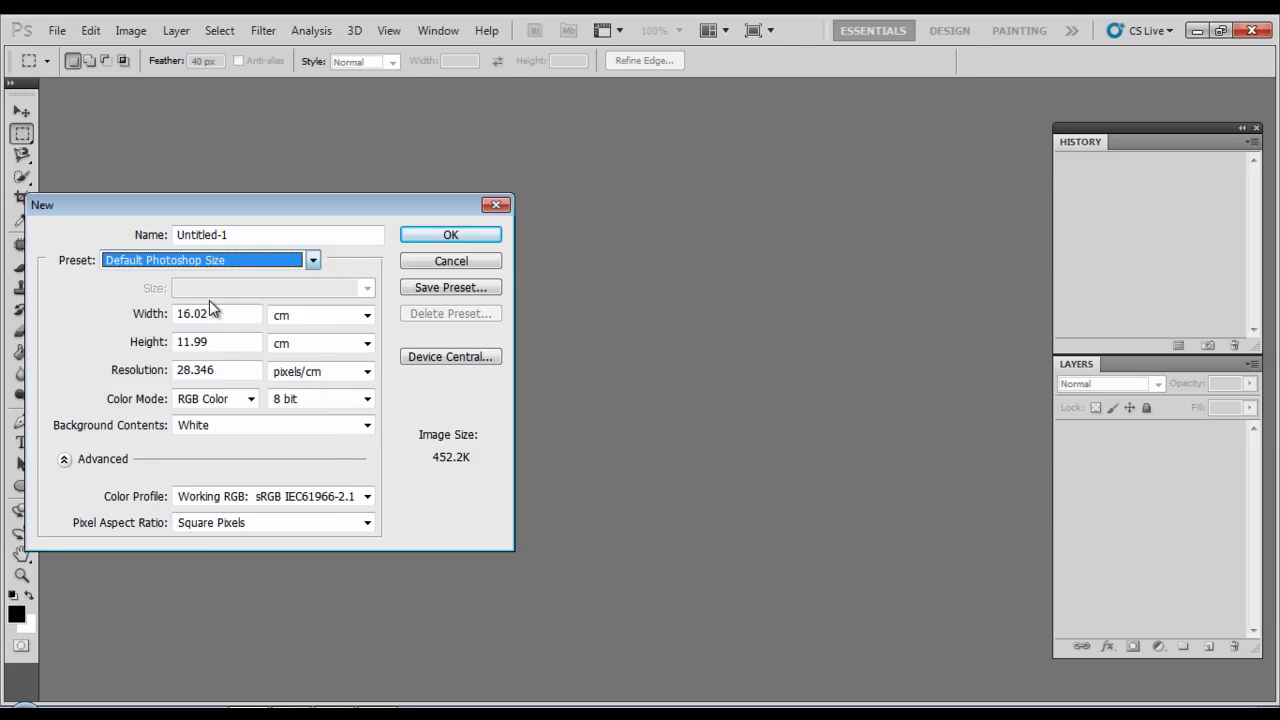
pyautogui.click(306, 376)
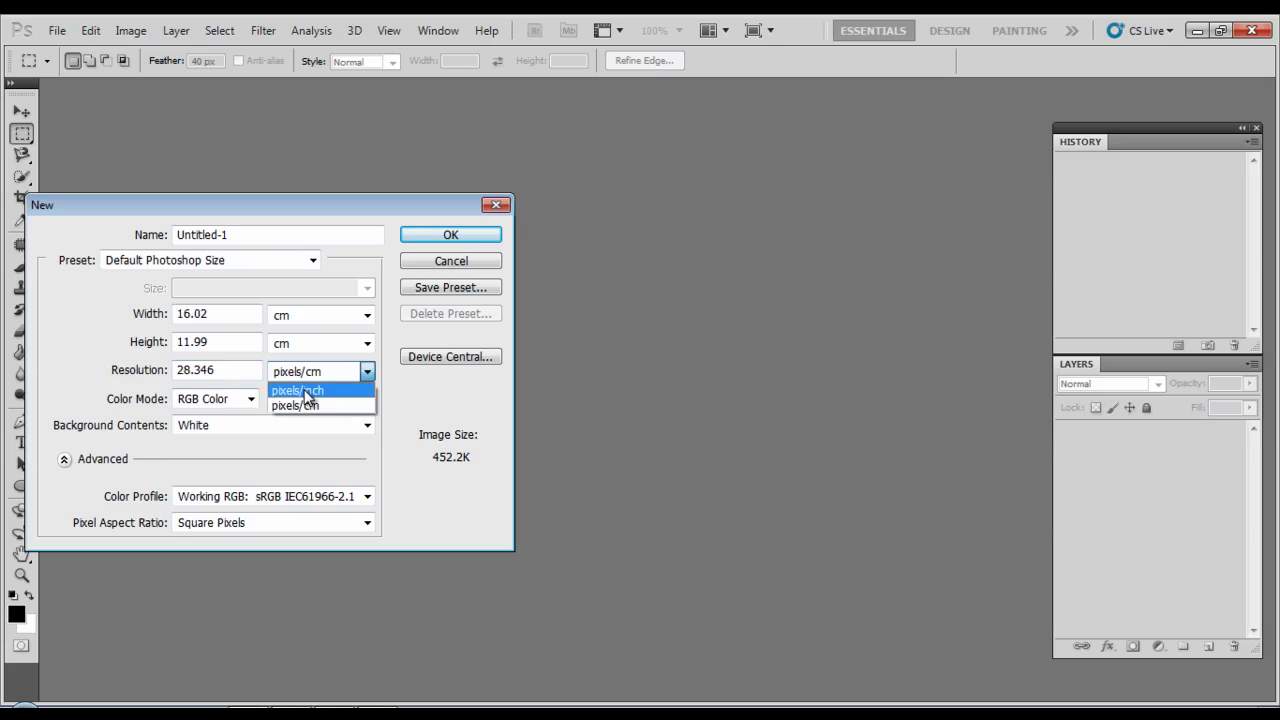
pyautogui.click(306, 391)
pyautogui.click(113, 372)
pyautogui.write('300')
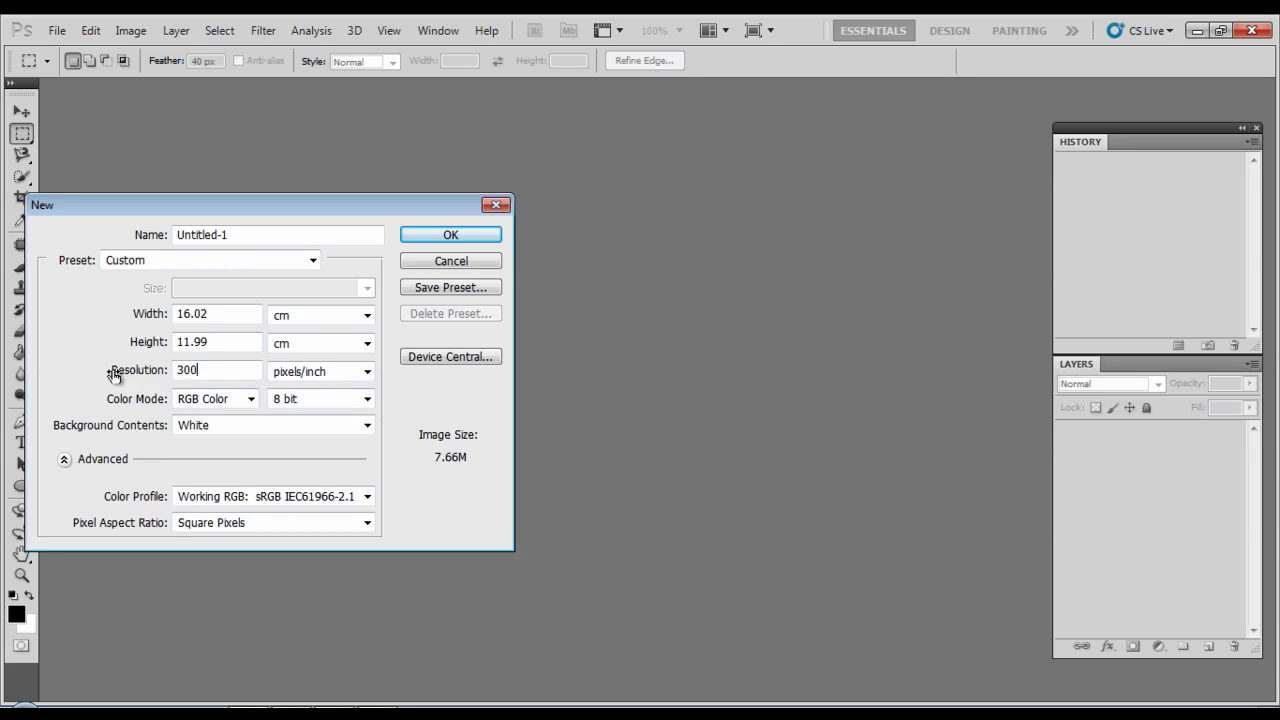
pyautogui.hotkey('ctrl', 'a')
pyautogui.click(438, 239)
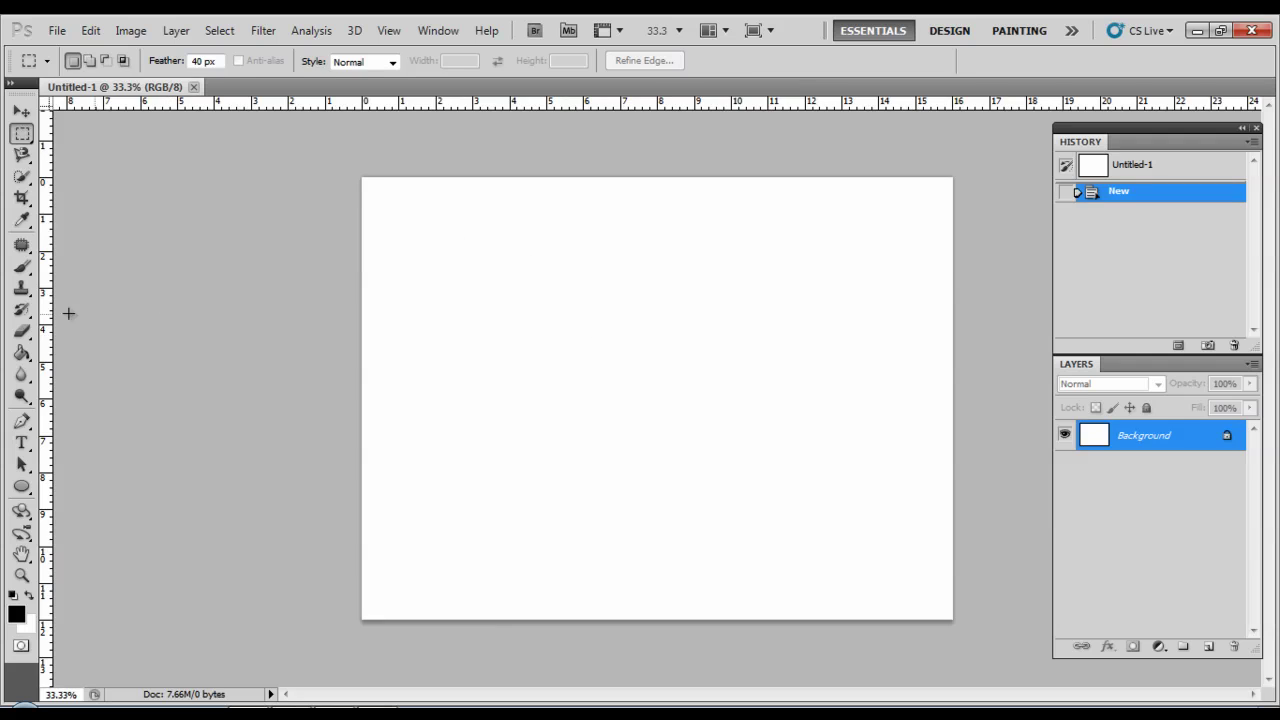
# On a new layer, brush a vertical black bar down the canvas centre
pyautogui.click(1209, 647)
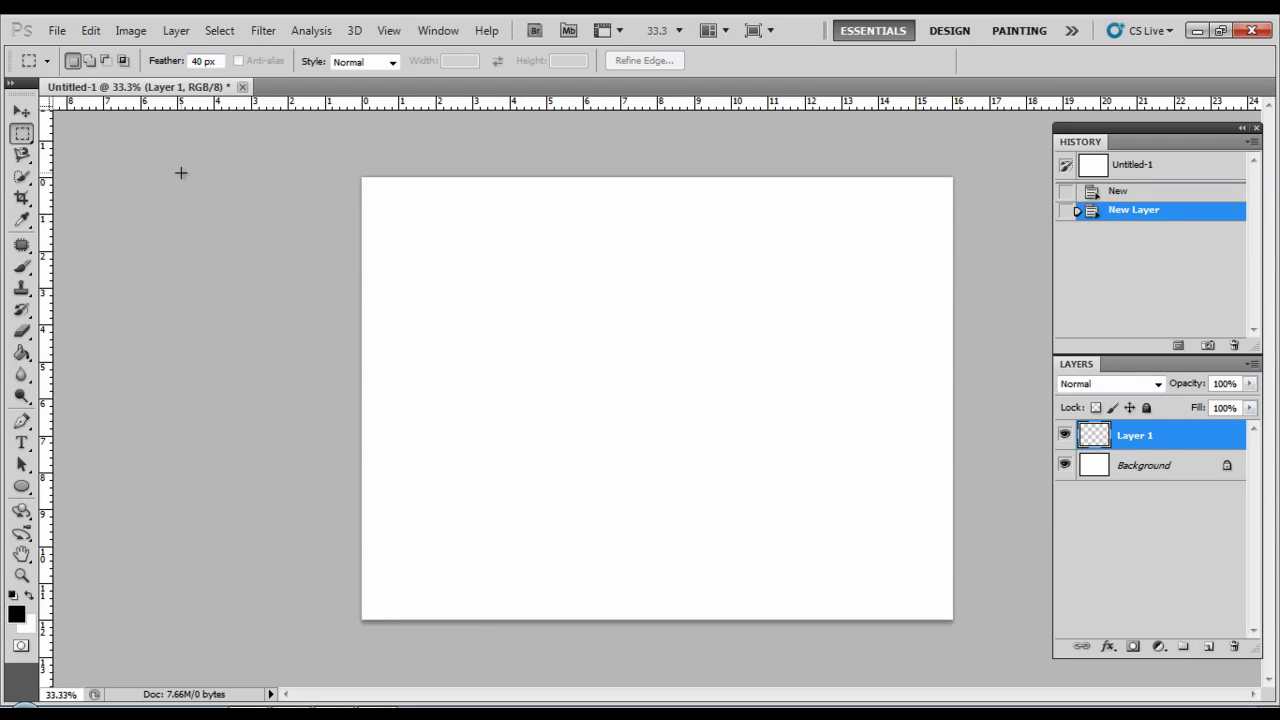
pyautogui.click(21, 268)
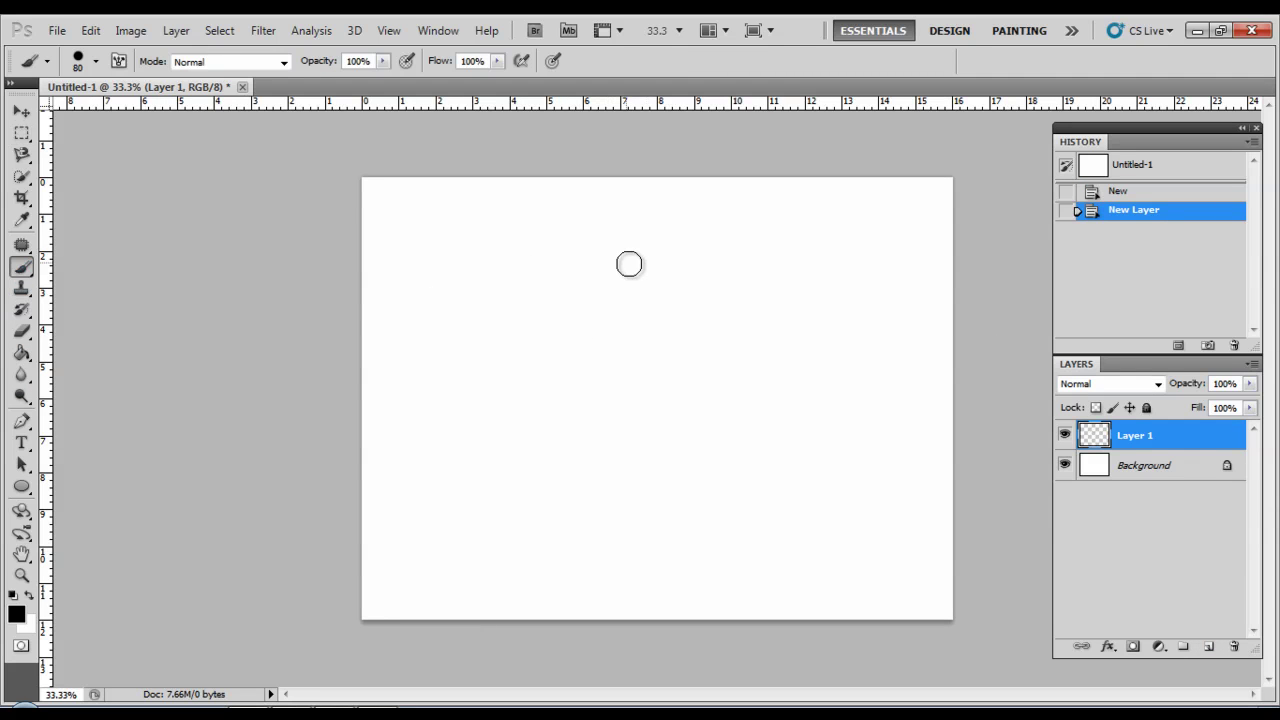
pyautogui.click(642, 265)
pyautogui.moveTo(642, 266); pyautogui.dragTo(638, 487)
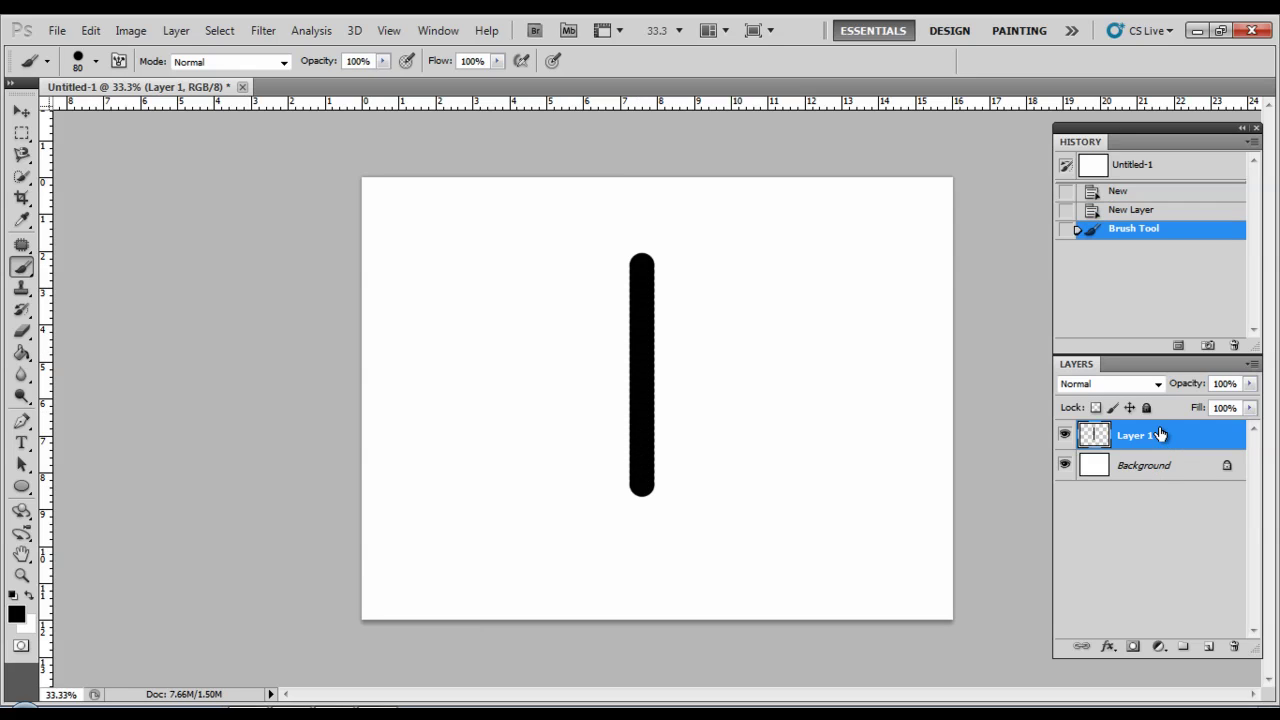
# Duplicate the bar three times, rotating copies to horizontal and both 45° diagonals
pyautogui.moveTo(1159, 435); pyautogui.dragTo(1208, 646)
pyautogui.click(21, 110)
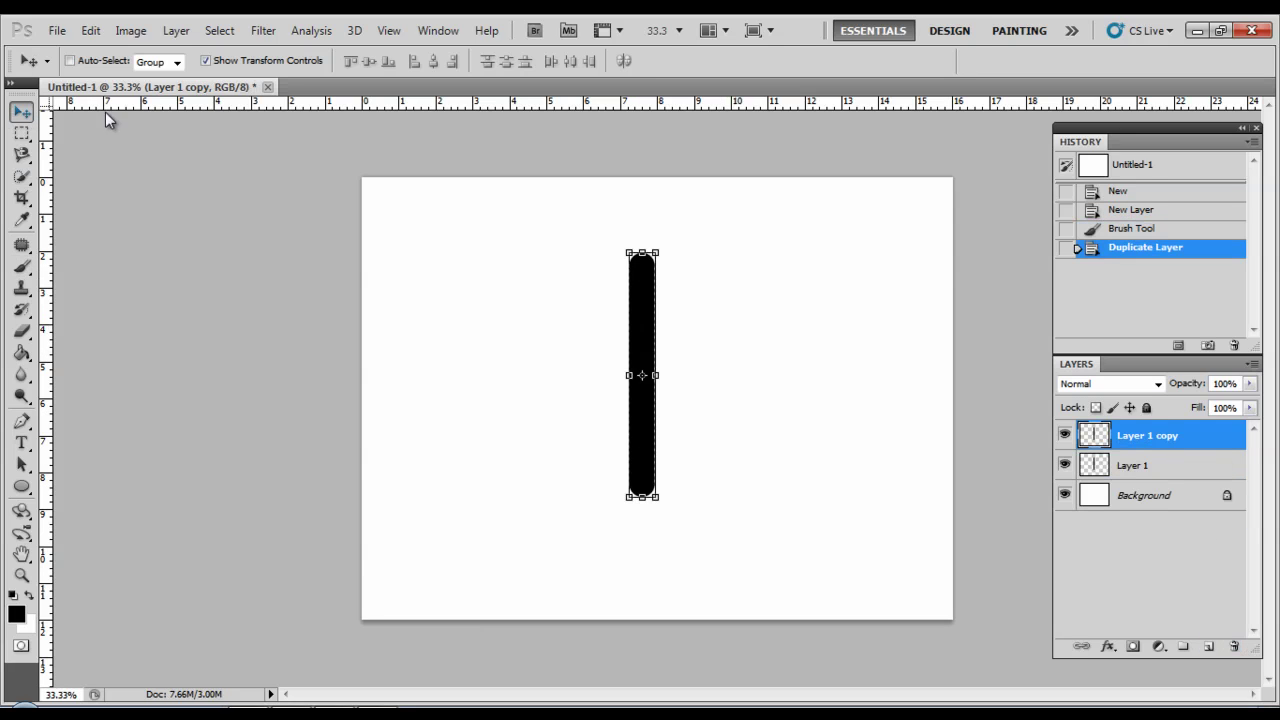
pyautogui.moveTo(663, 244); pyautogui.dragTo(776, 389)
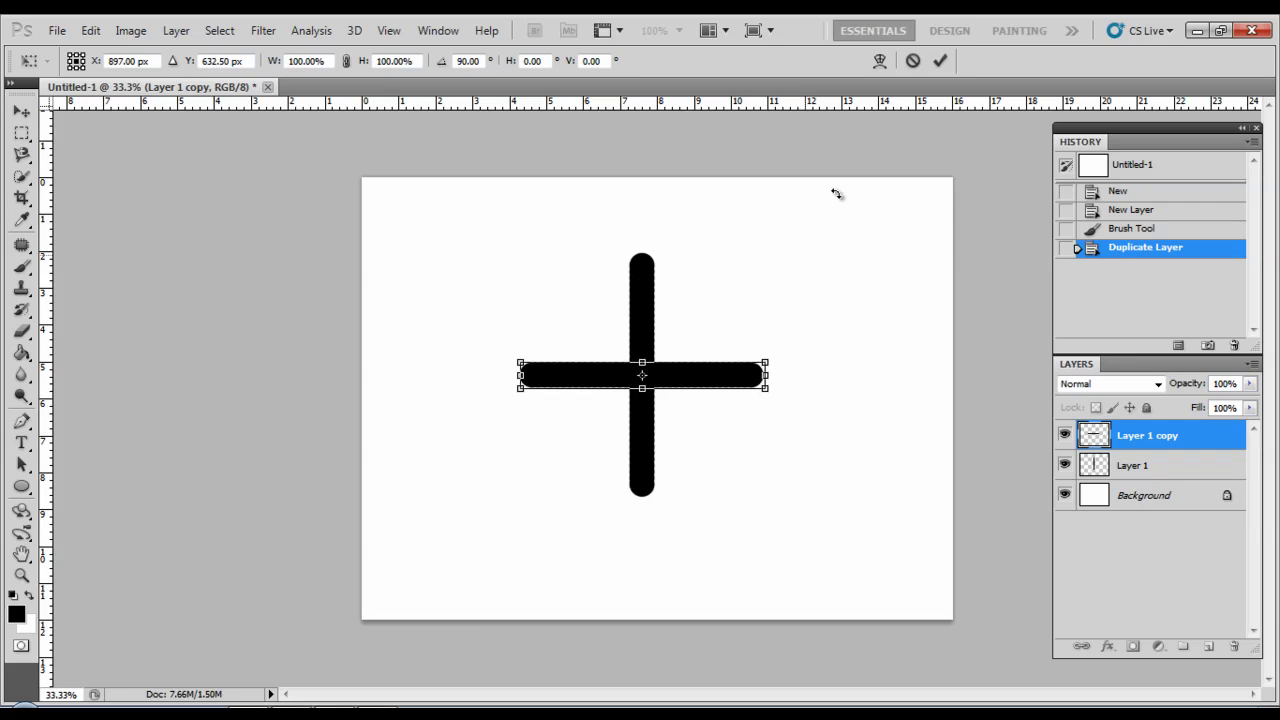
pyautogui.click(940, 62)
pyautogui.moveTo(1173, 445); pyautogui.dragTo(1208, 646)
pyautogui.moveTo(780, 398); pyautogui.dragTo(717, 469)
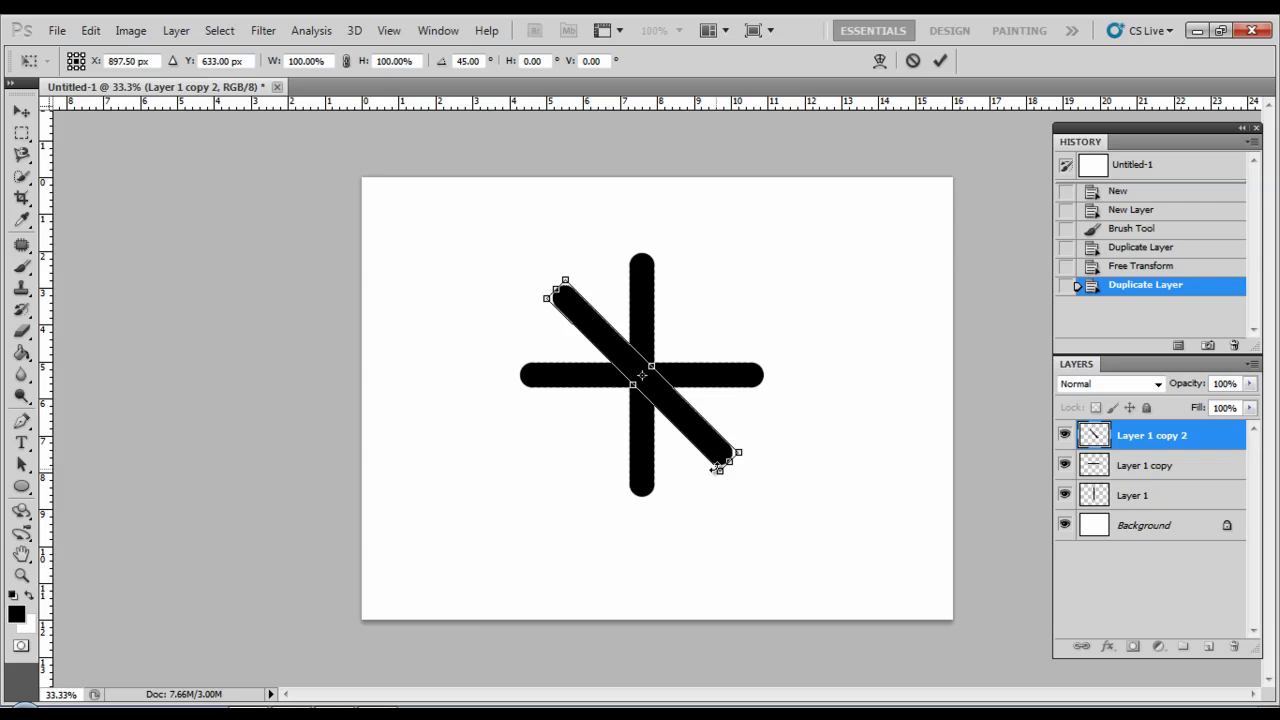
pyautogui.click(940, 60)
pyautogui.moveTo(1157, 443); pyautogui.dragTo(1208, 646)
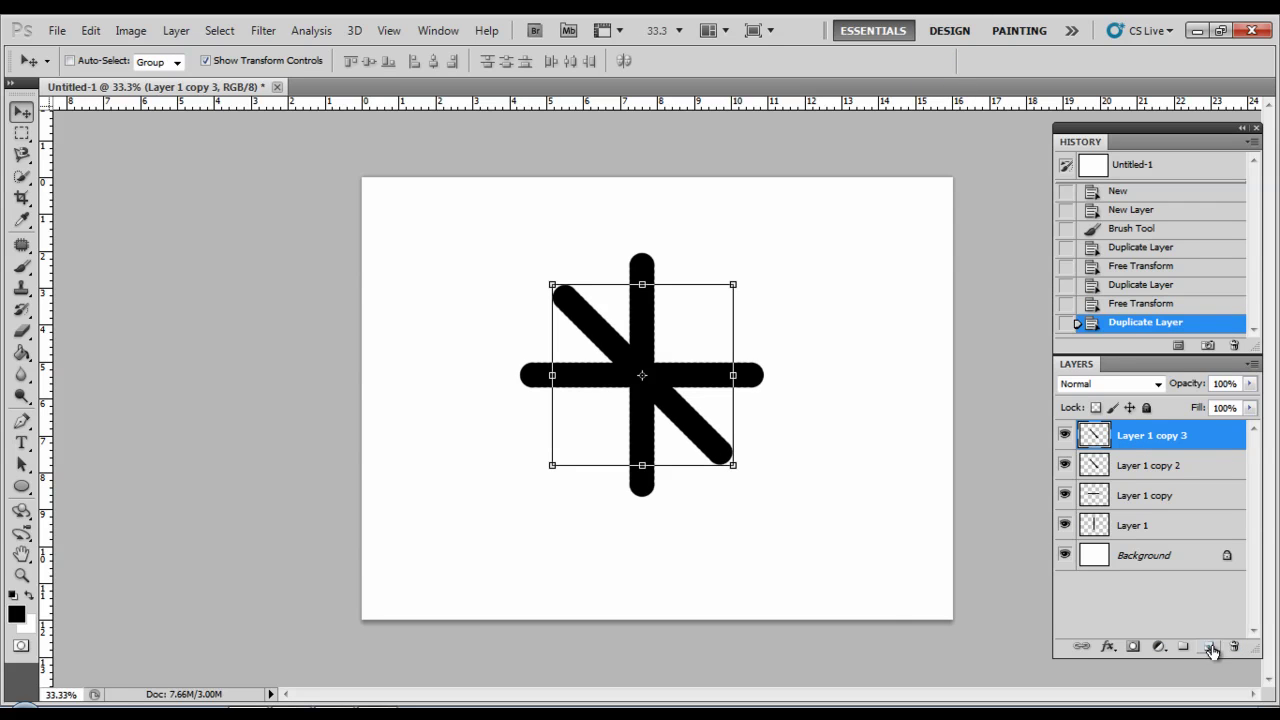
pyautogui.hotkey('ctrl', 't')
pyautogui.moveTo(716, 491); pyautogui.dragTo(527, 494)
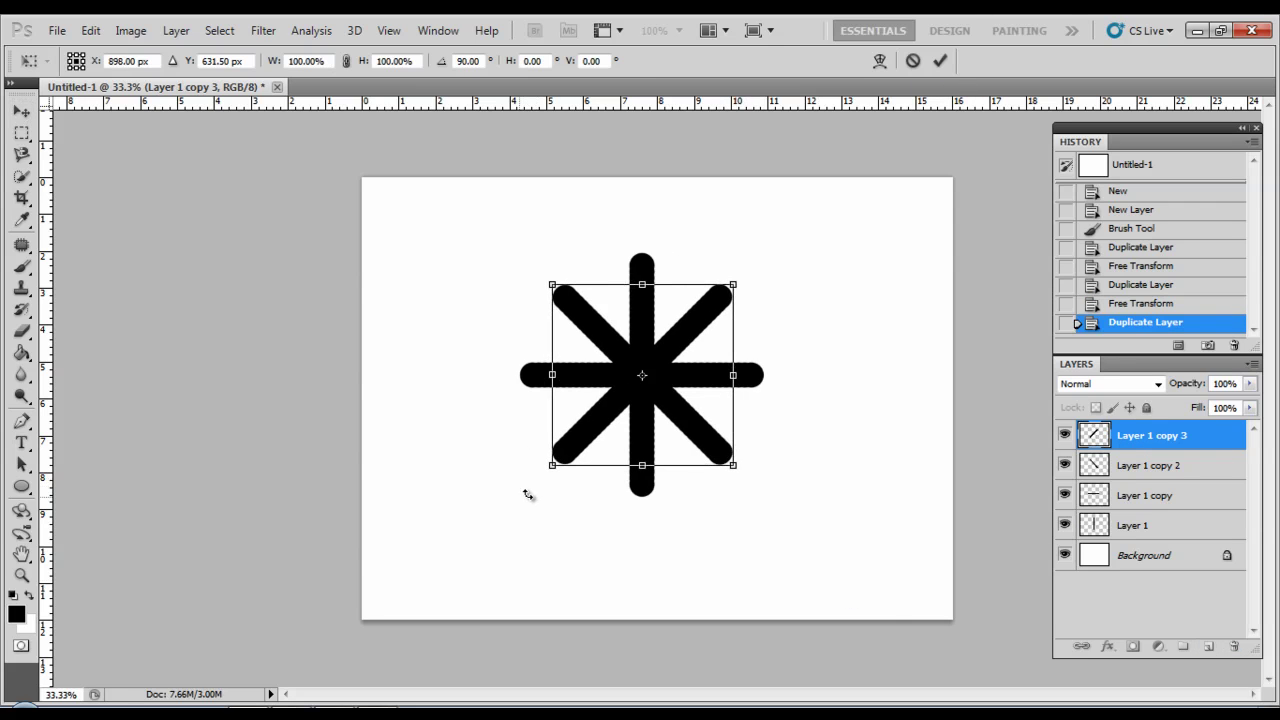
# Commit the last rotation, then try a short lower-left brush stroke and undo it
pyautogui.click(936, 61)
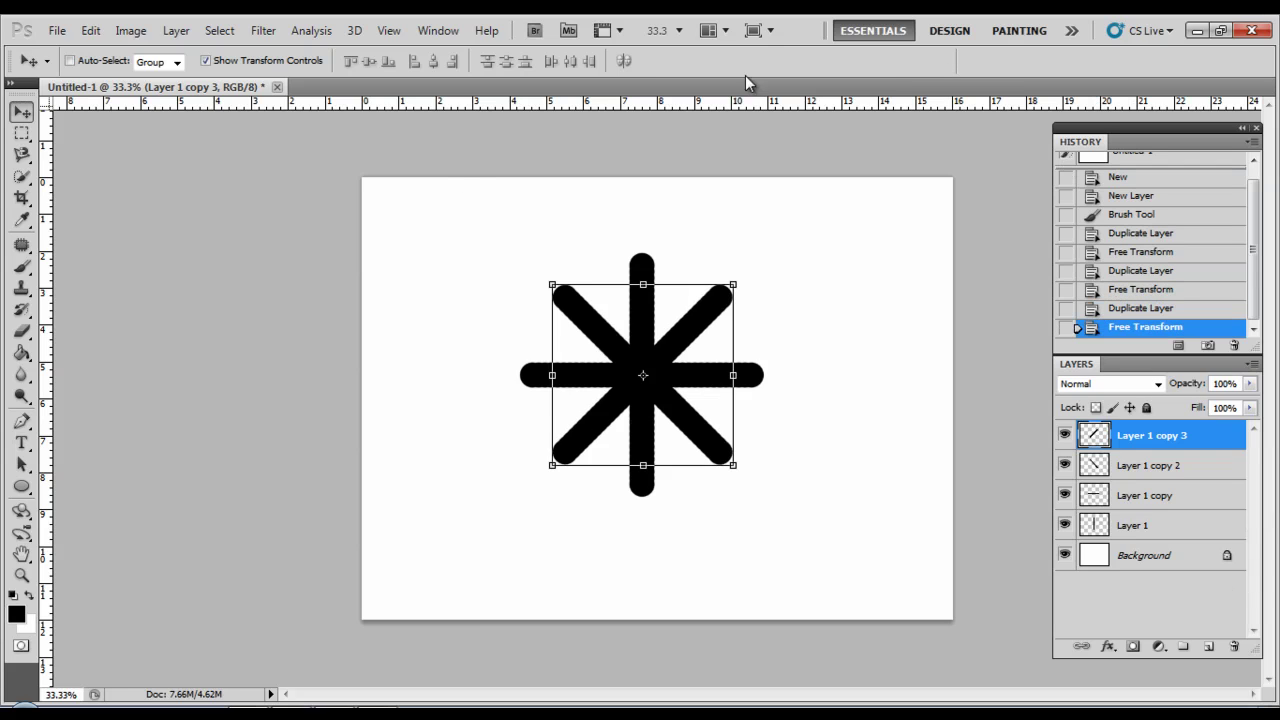
pyautogui.click(22, 266)
pyautogui.click(419, 505)
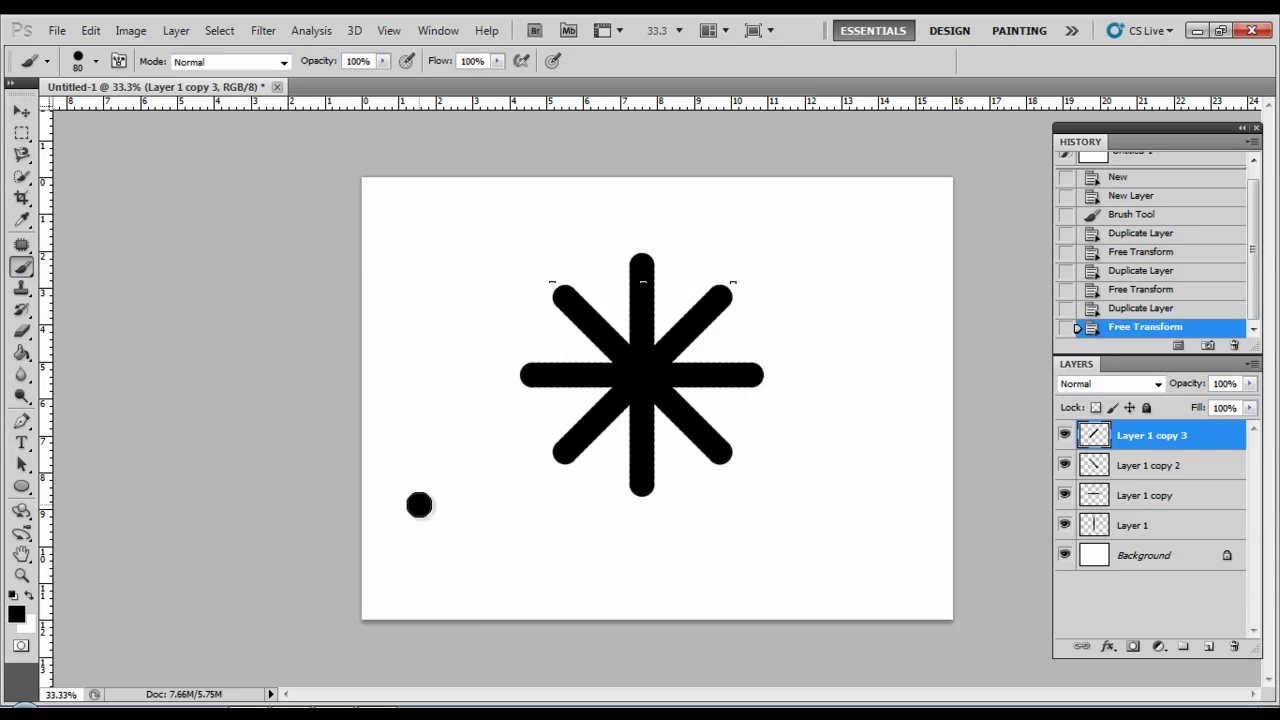
pyautogui.moveTo(419, 505)
pyautogui.mouseDown()
pyautogui.moveTo(447, 506)
pyautogui.moveTo(443, 529)
pyautogui.mouseUp()
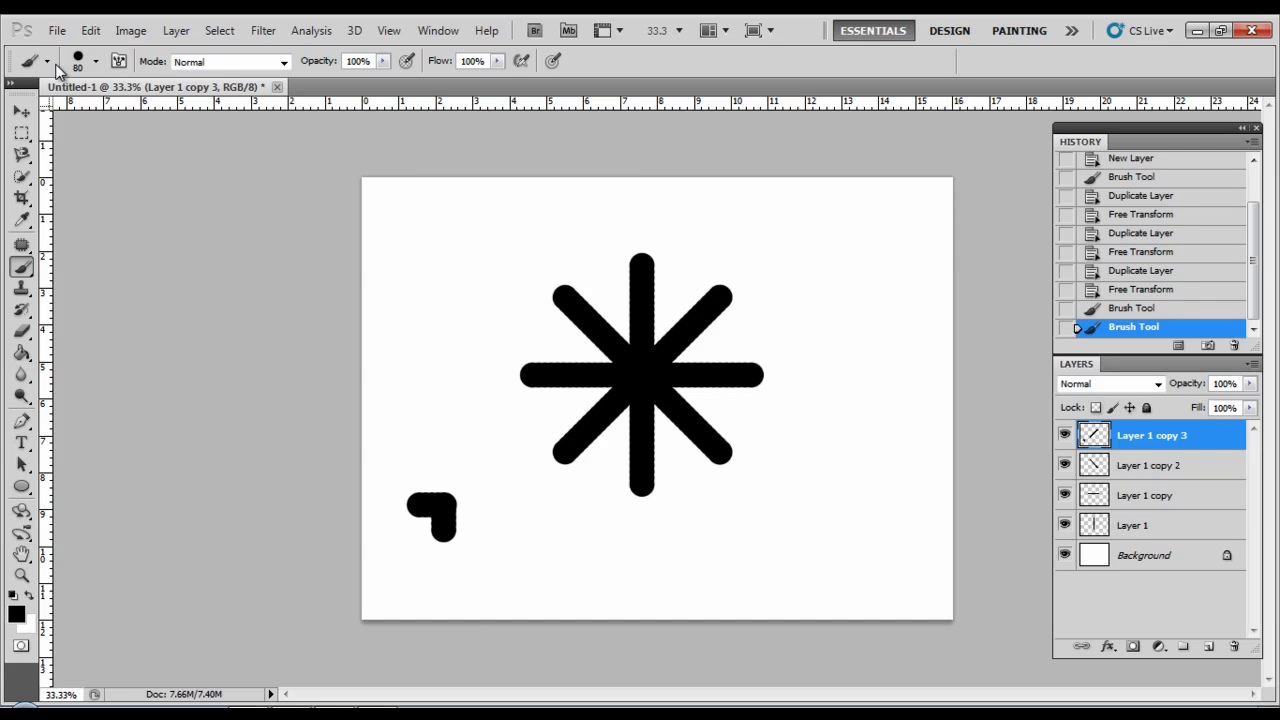
pyautogui.click(24, 113)
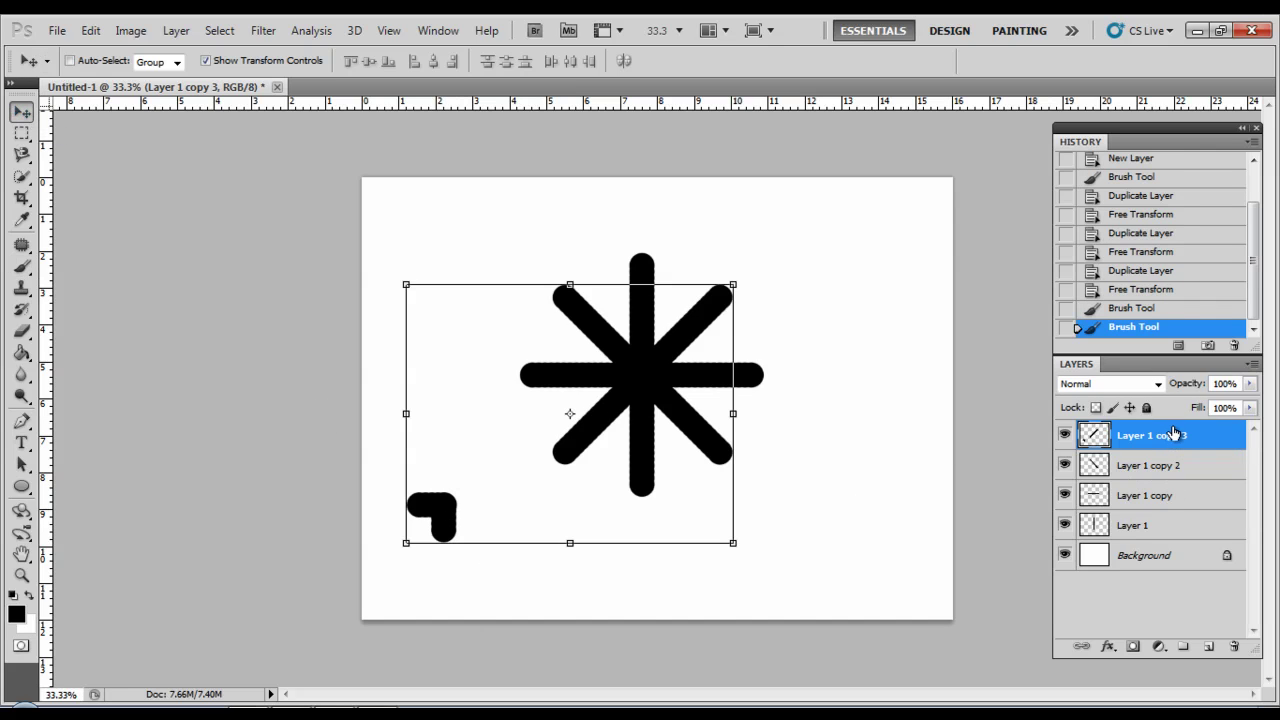
pyautogui.hotkey('ctrl', 'z')
pyautogui.hotkey('ctrl', 'z')
pyautogui.hotkey('ctrl', 'z')
pyautogui.hotkey('ctrl', 'alt', 'z')
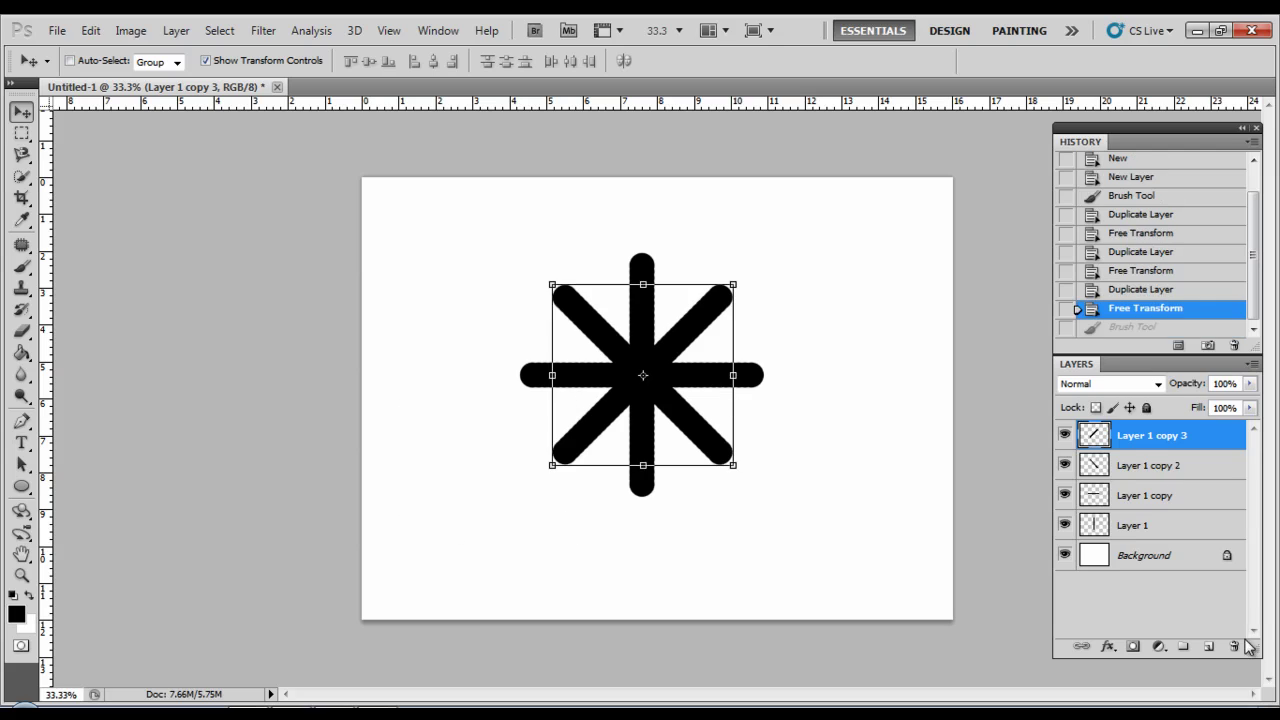
# On new Layer 2, paint a small black branch tip near the lower-left arm
pyautogui.click(1208, 647)
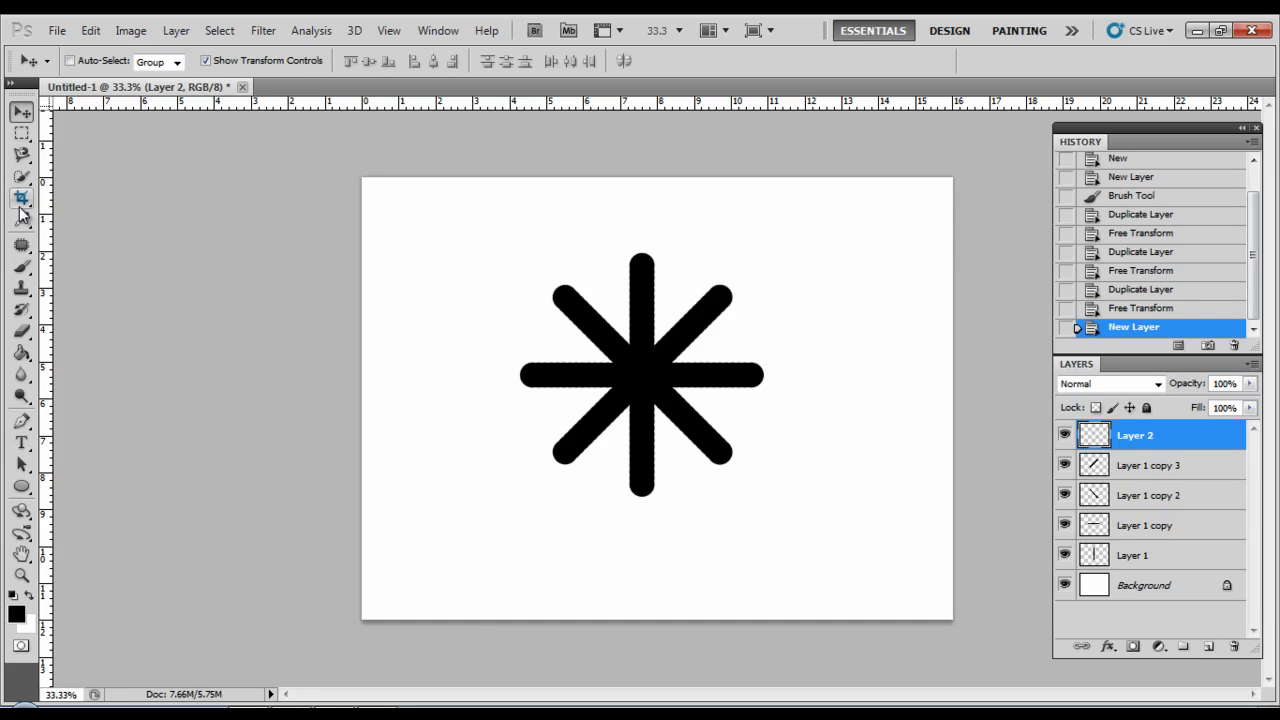
pyautogui.click(21, 266)
pyautogui.moveTo(416, 488)
pyautogui.mouseDown()
pyautogui.moveTo(439, 519)
pyautogui.moveTo(423, 480)
pyautogui.moveTo(570, 424)
pyautogui.moveTo(606, 478)
pyautogui.moveTo(594, 450)
pyautogui.mouseUp()
pyautogui.hotkey('ctrl', 'z')
pyautogui.click(21, 111)
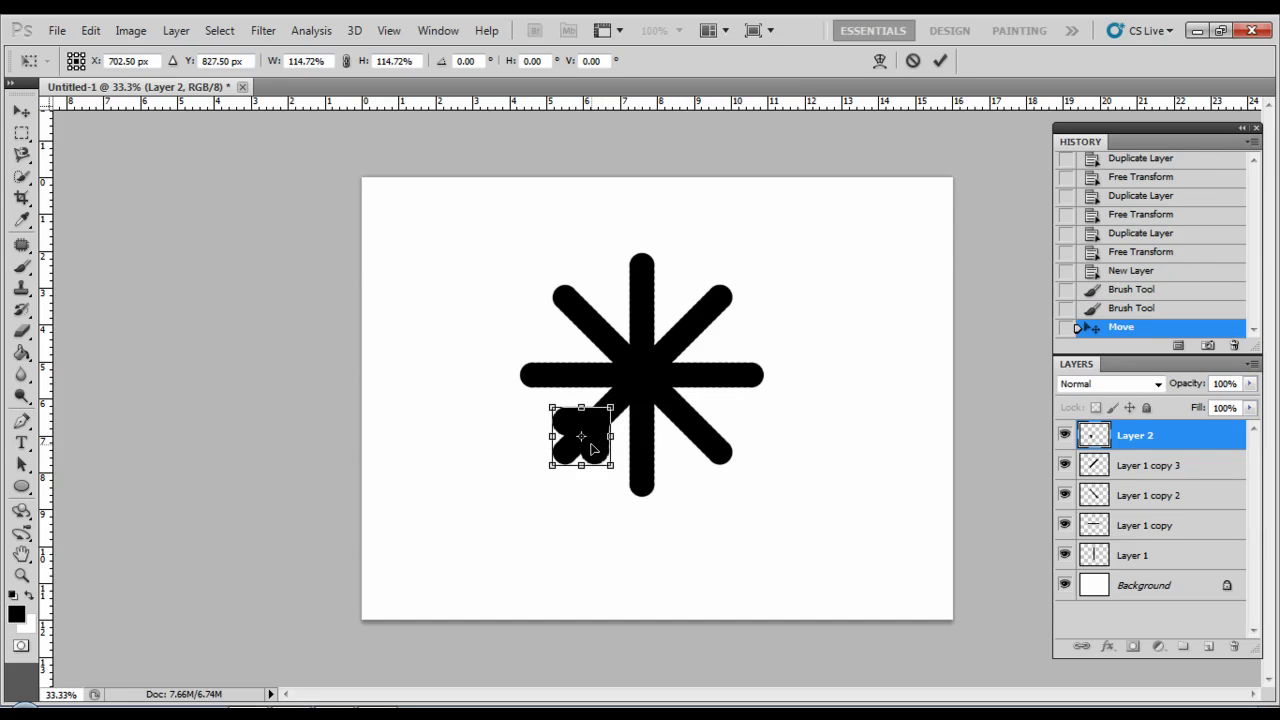
# Duplicate the branch tip and flip the copy 180° onto the upper-right arm
pyautogui.click(940, 61)
pyautogui.moveTo(1125, 440); pyautogui.dragTo(1207, 651)
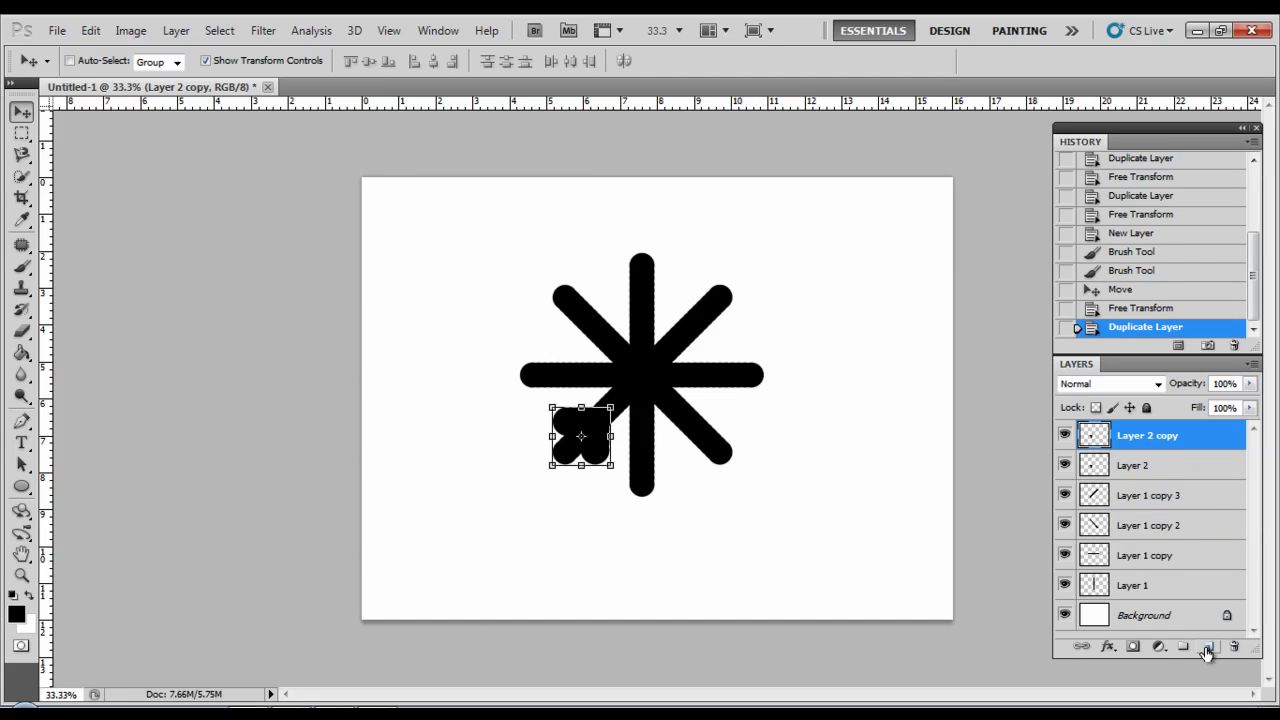
pyautogui.moveTo(627, 474); pyautogui.dragTo(651, 225)
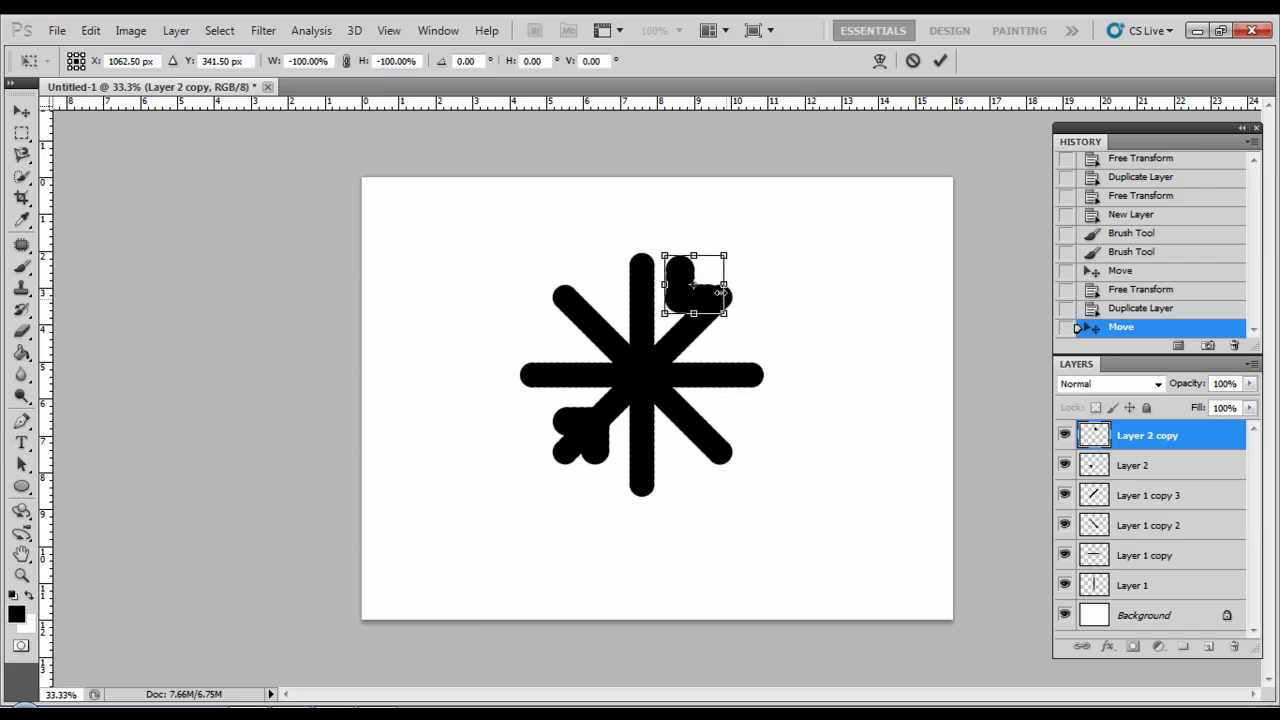
pyautogui.moveTo(700, 281); pyautogui.dragTo(706, 311)
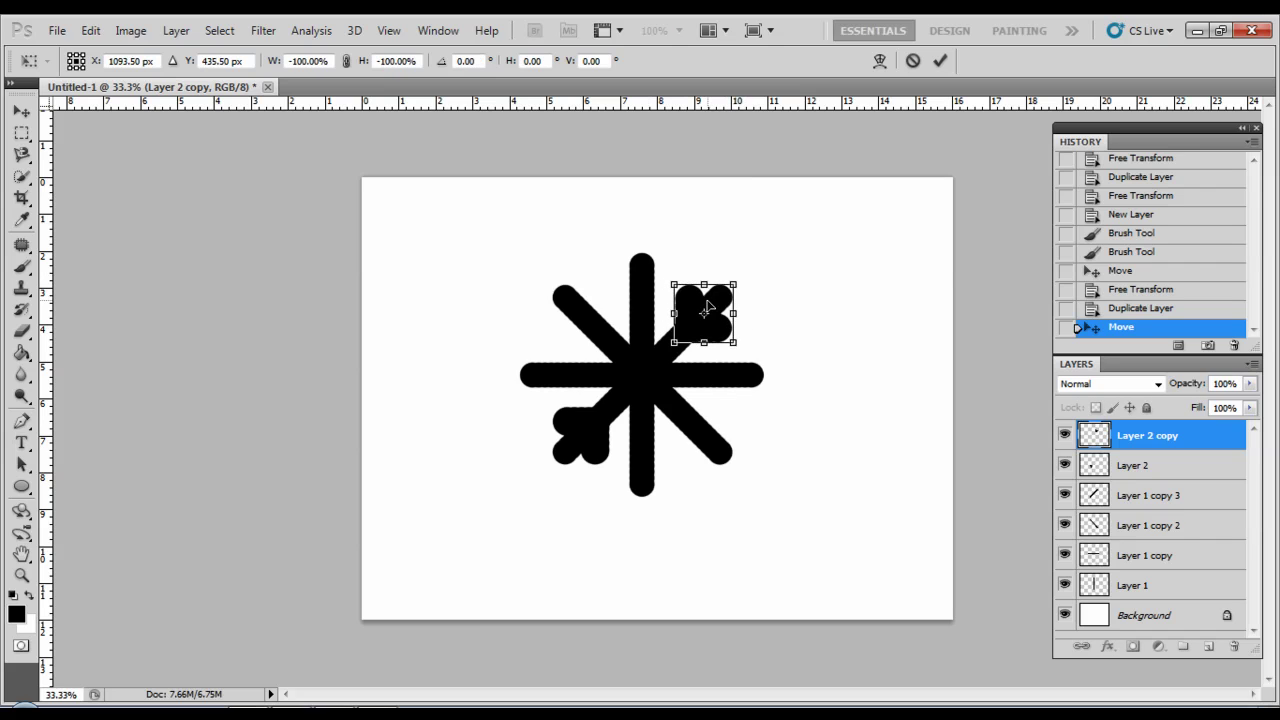
pyautogui.click(940, 62)
# Duplicate both tip layers and rotate the copies onto the other diagonal arms
pyautogui.click(1160, 470)
pyautogui.keyDown('shift'); pyautogui.click(1163, 445); pyautogui.keyUp('shift')
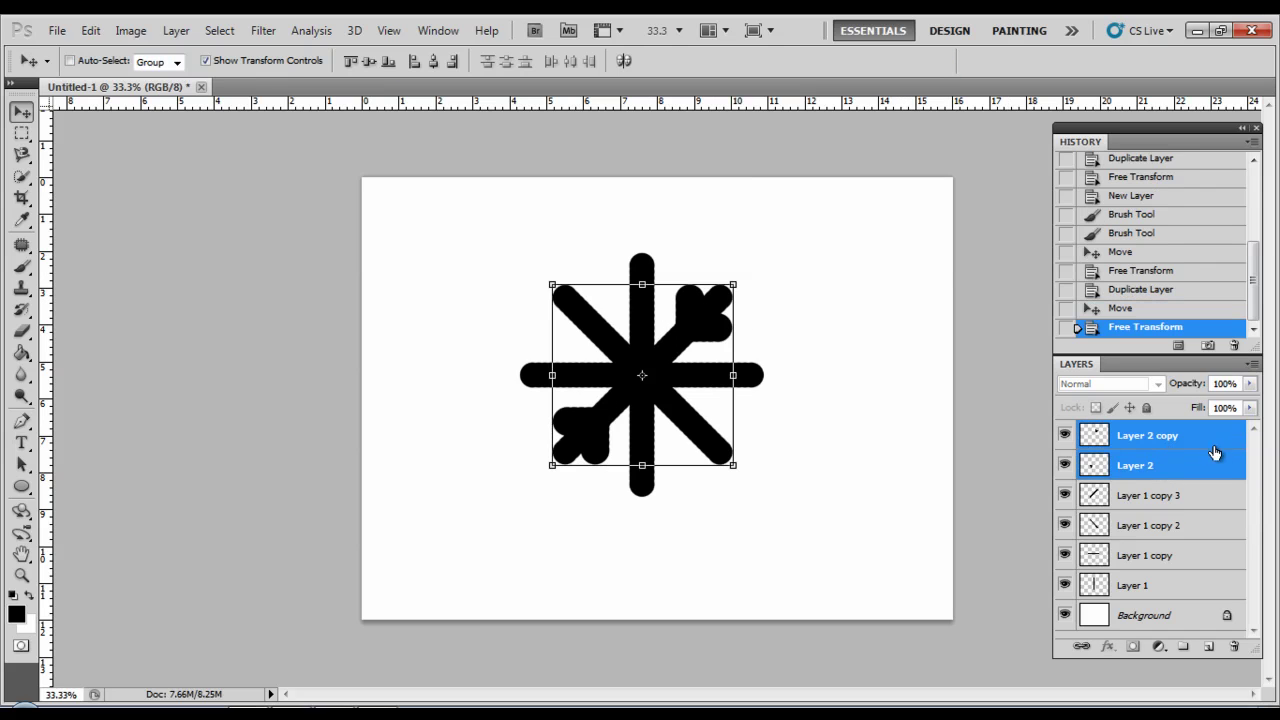
pyautogui.moveTo(1214, 449); pyautogui.dragTo(1208, 646)
pyautogui.moveTo(742, 484); pyautogui.dragTo(616, 393)
pyautogui.click(940, 61)
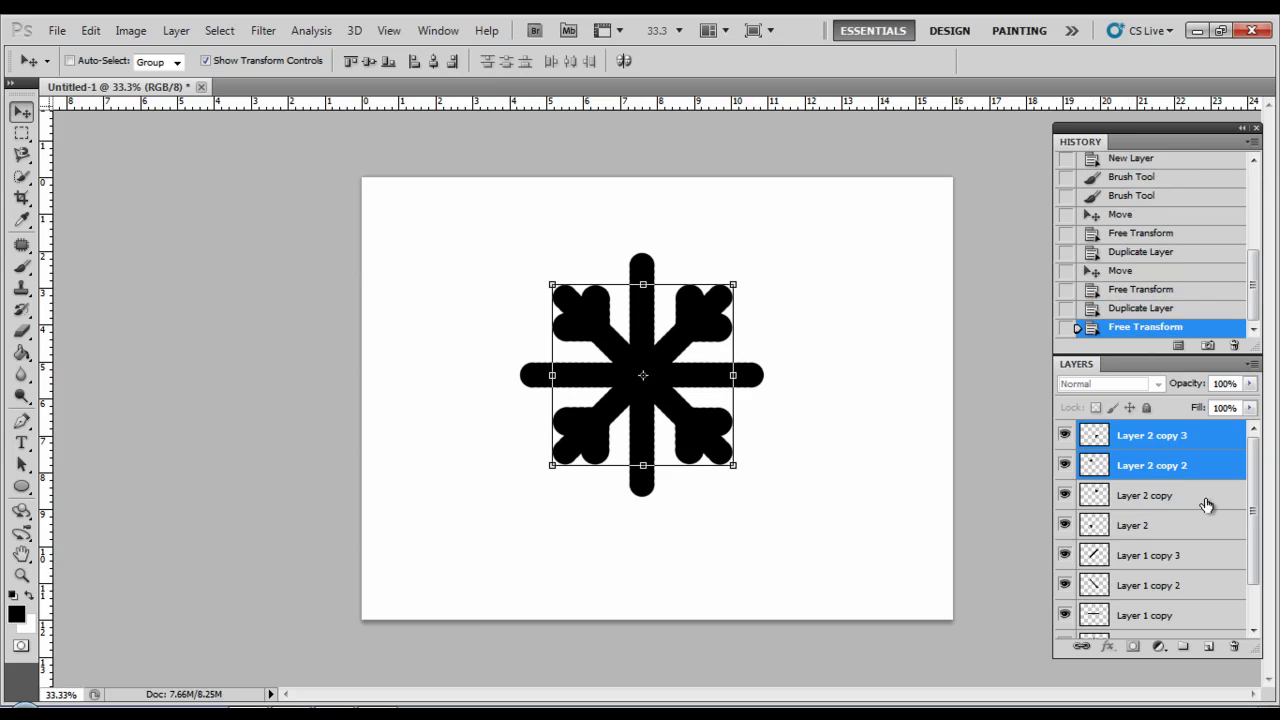
# Duplicate all four tip layers and rotate the copies 45° onto the straight arms
pyautogui.click(1182, 535)
pyautogui.keyDown('shift'); pyautogui.click(1158, 440); pyautogui.keyUp('shift')
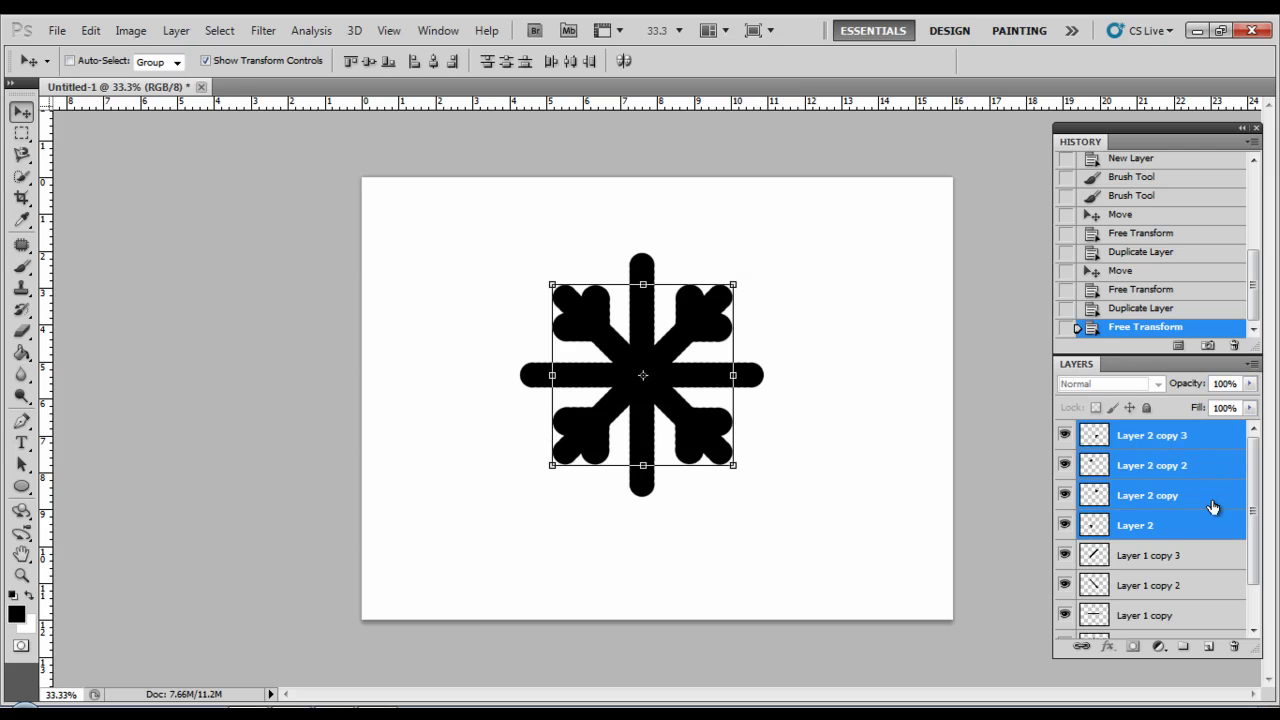
pyautogui.moveTo(1214, 508); pyautogui.dragTo(1208, 646)
pyautogui.moveTo(736, 468); pyautogui.dragTo(643, 466)
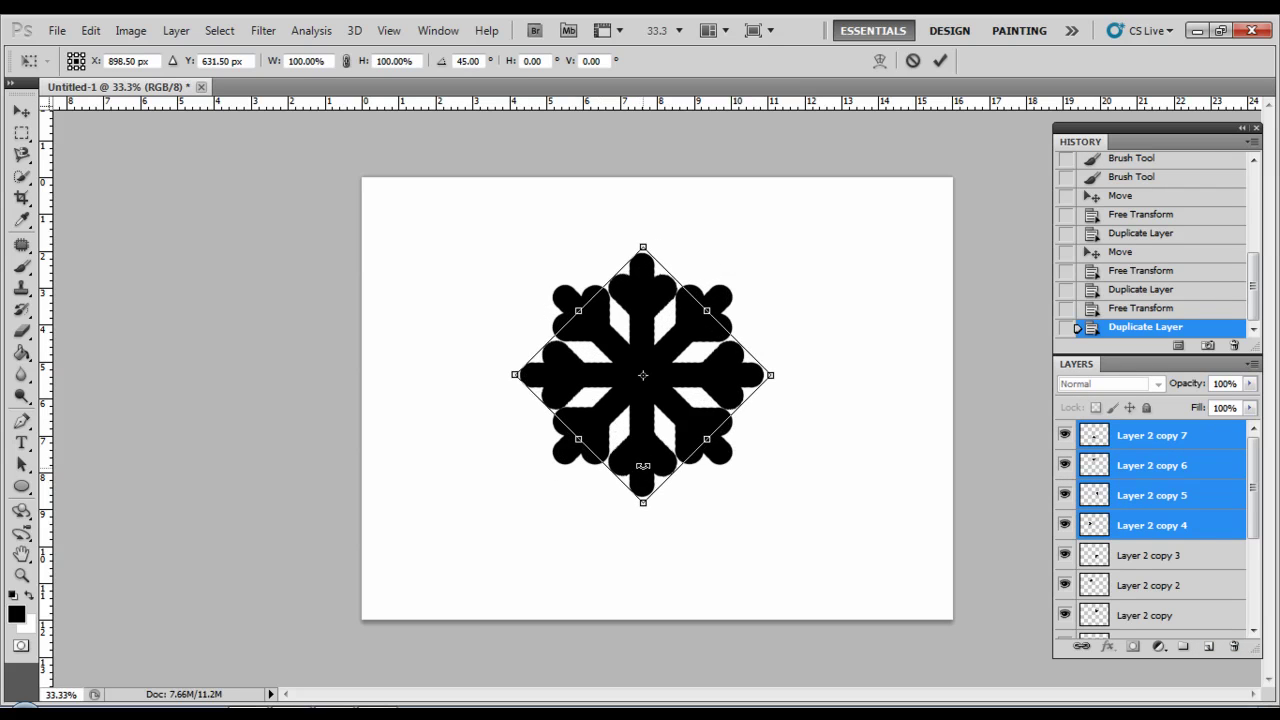
pyautogui.click(941, 61)
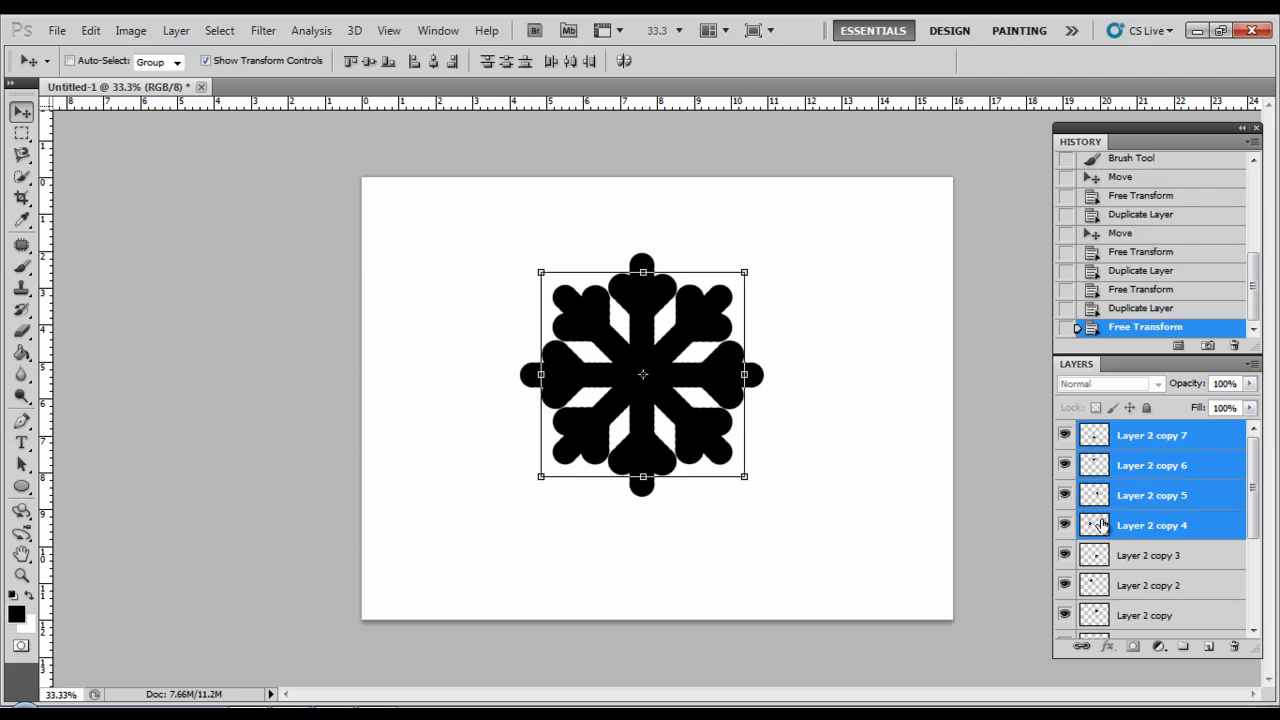
pyautogui.moveTo(1253, 470); pyautogui.dragTo(1234, 434)
# Remake the four tip copies as Layer 2 copy 8–11 and begin a Free Transform
pyautogui.click(1182, 435)
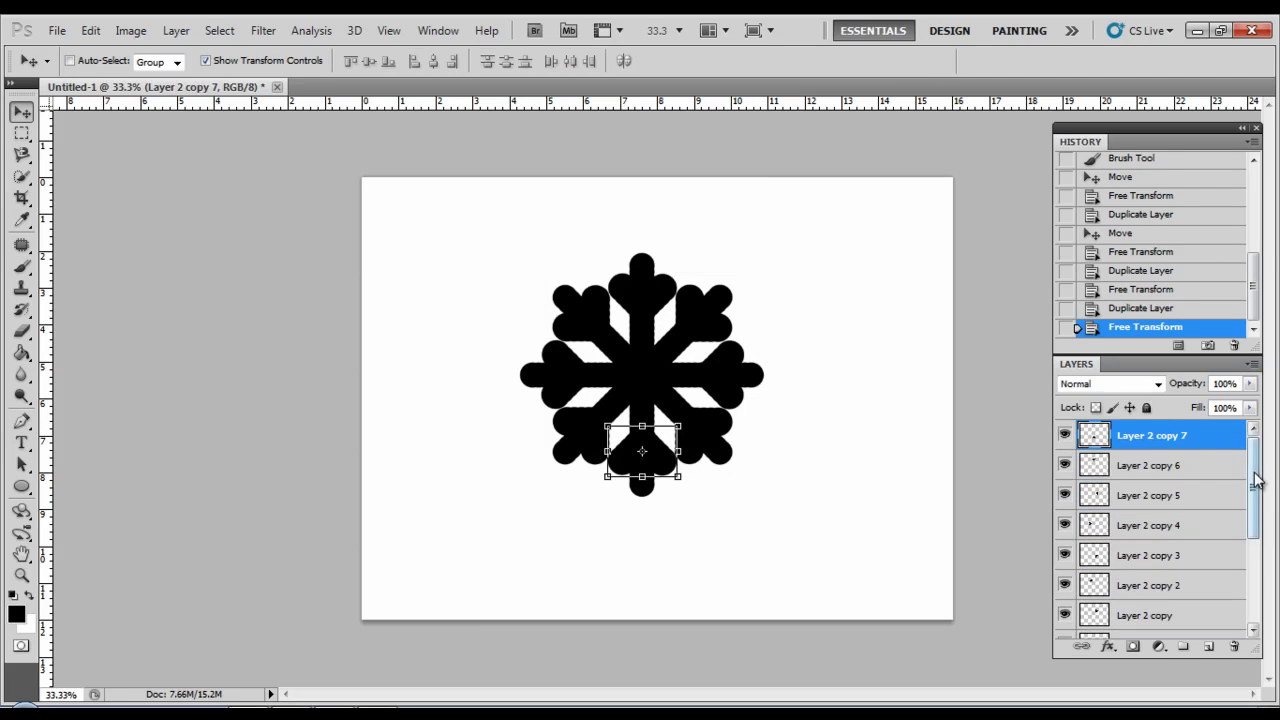
pyautogui.moveTo(1256, 480); pyautogui.dragTo(1253, 600)
pyautogui.click(1190, 594)
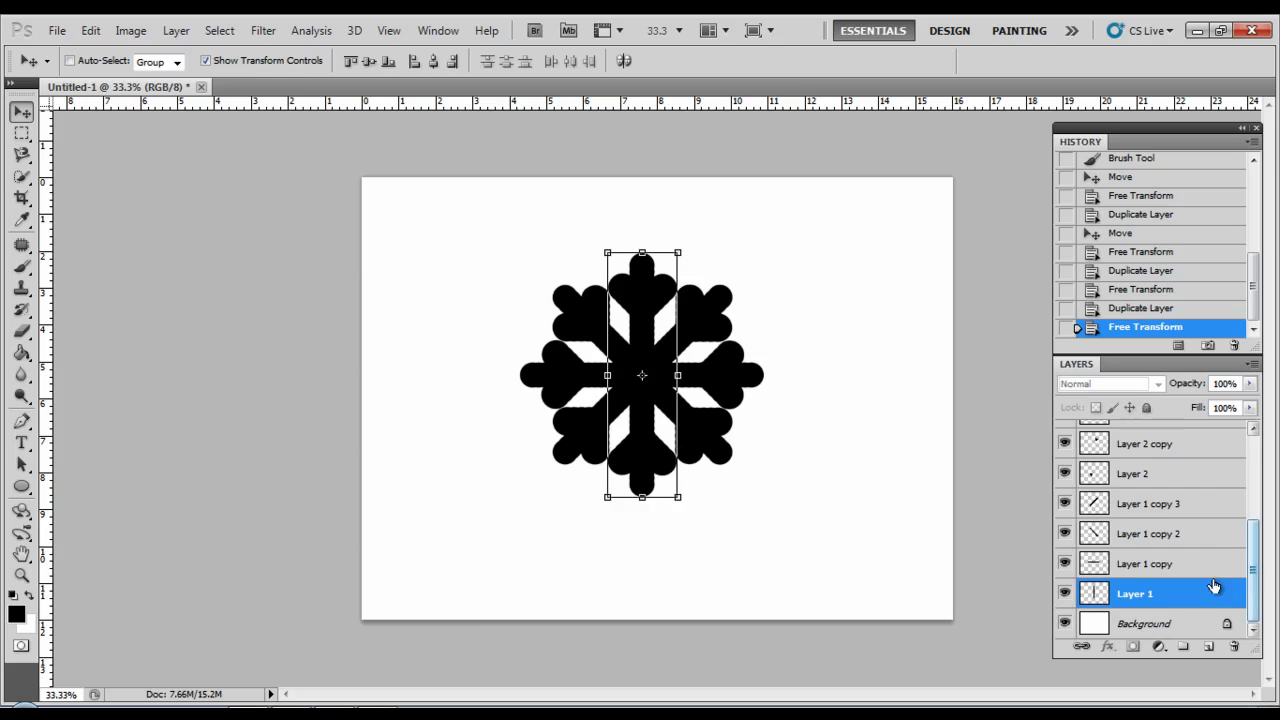
pyautogui.click(1196, 598)
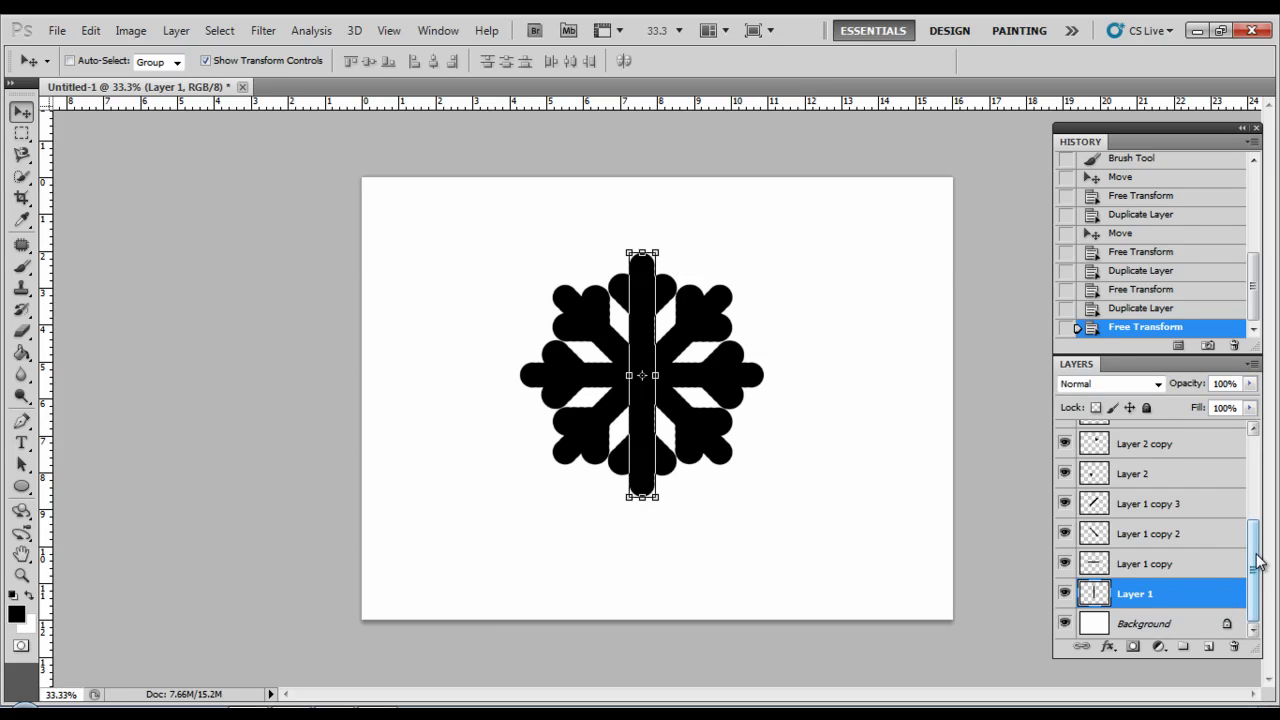
pyautogui.hotkey('ctrl', 'j')
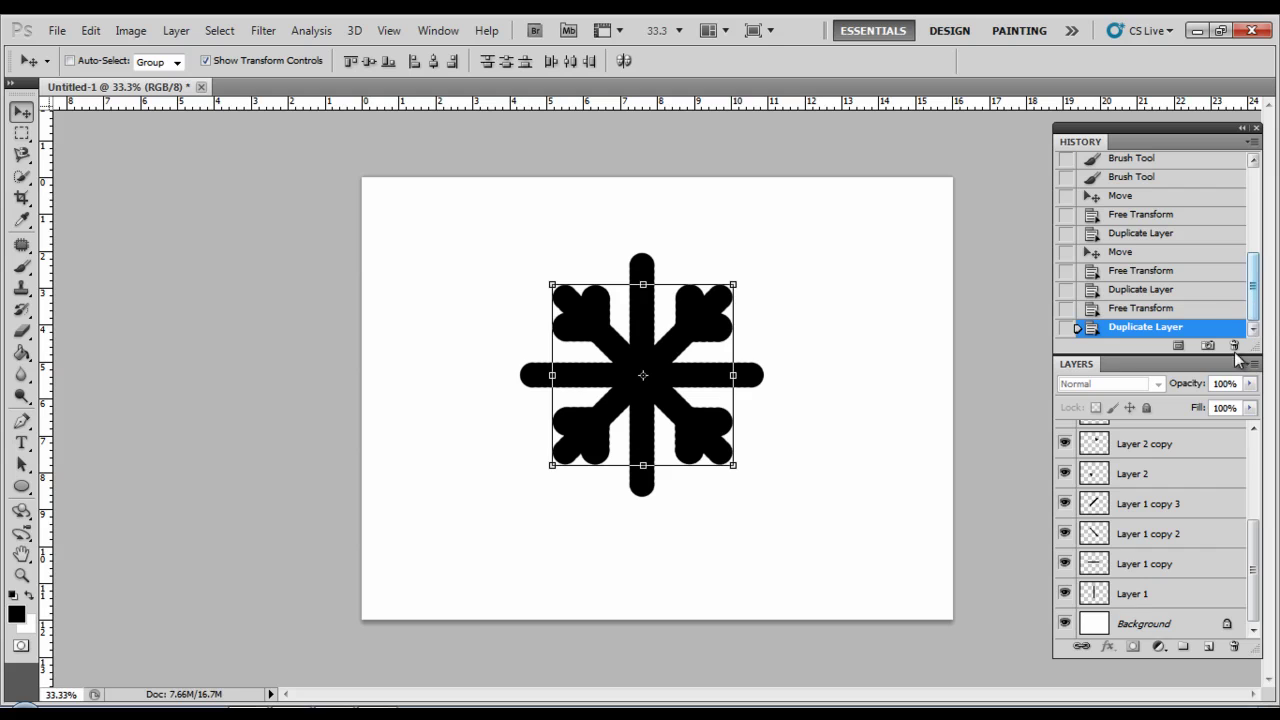
pyautogui.moveTo(1257, 553); pyautogui.dragTo(1258, 448)
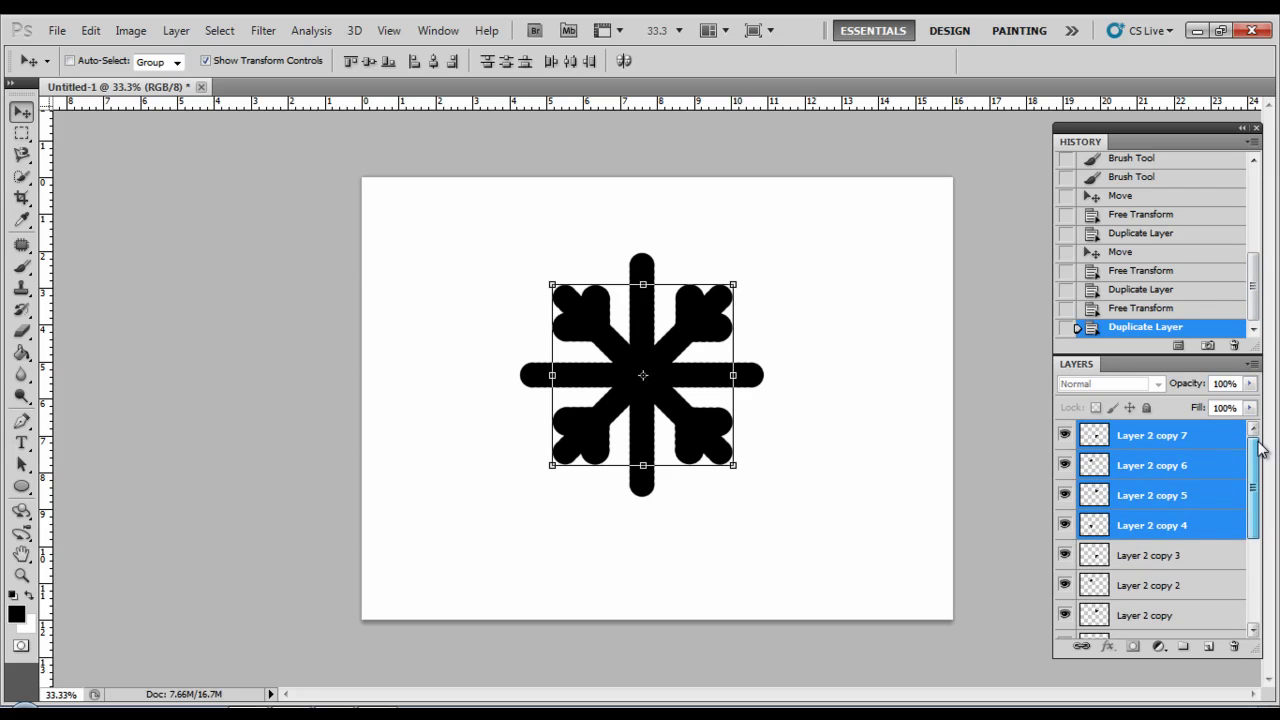
pyautogui.moveTo(1150, 480); pyautogui.dragTo(1208, 646)
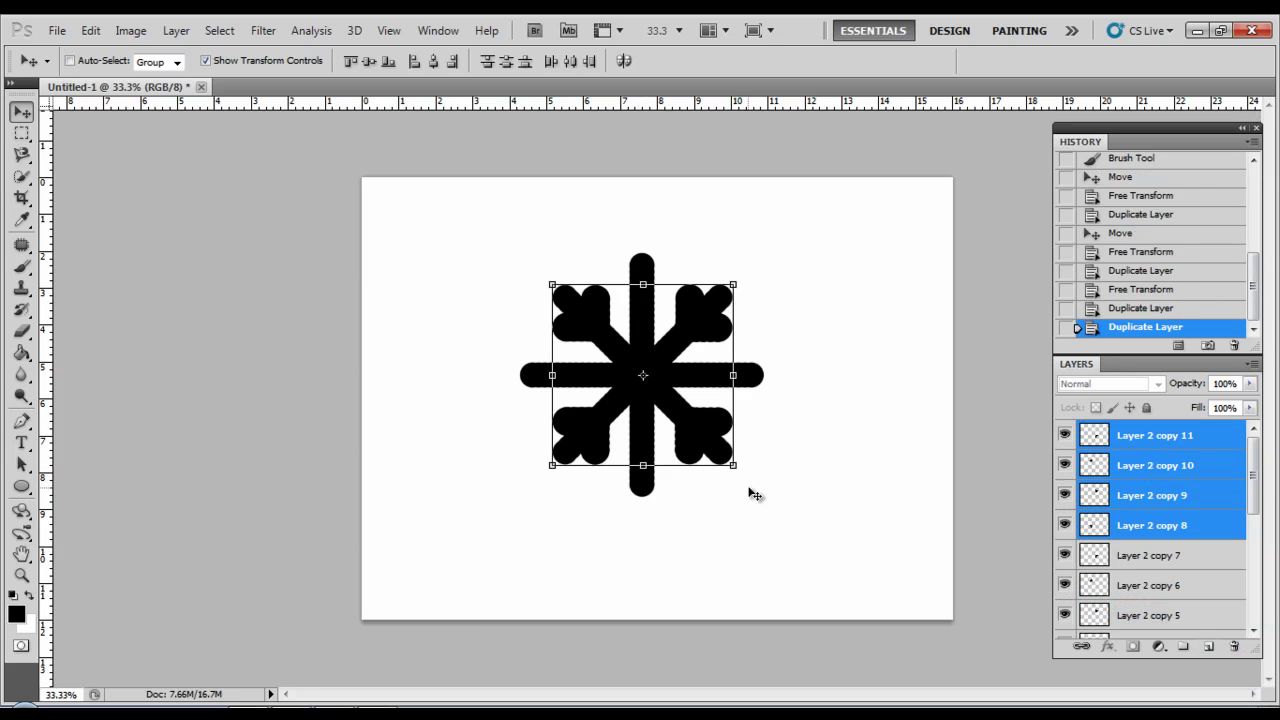
pyautogui.moveTo(754, 494); pyautogui.dragTo(648, 500)
pyautogui.hotkey('ctrl', 'z')
pyautogui.hotkey('ctrl', 't')
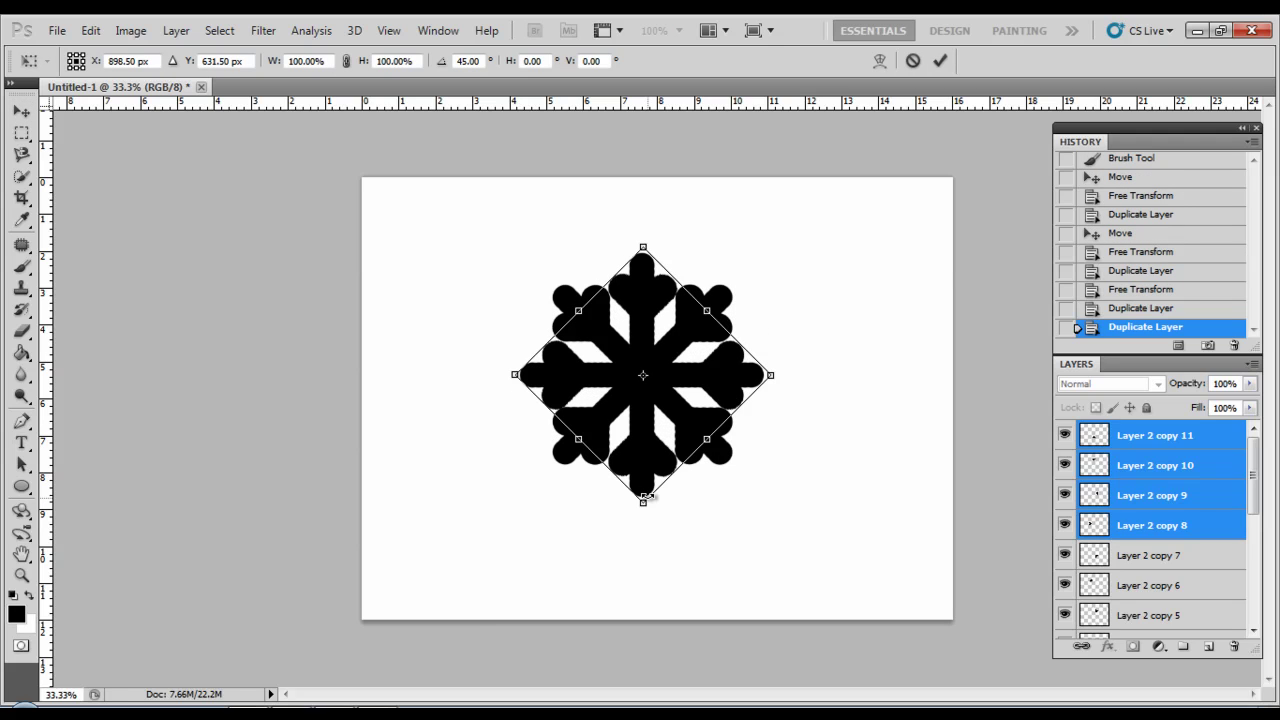
# Commit the 45° rotation, merge all arm layers into one, and delete the Background
pyautogui.click(940, 60)
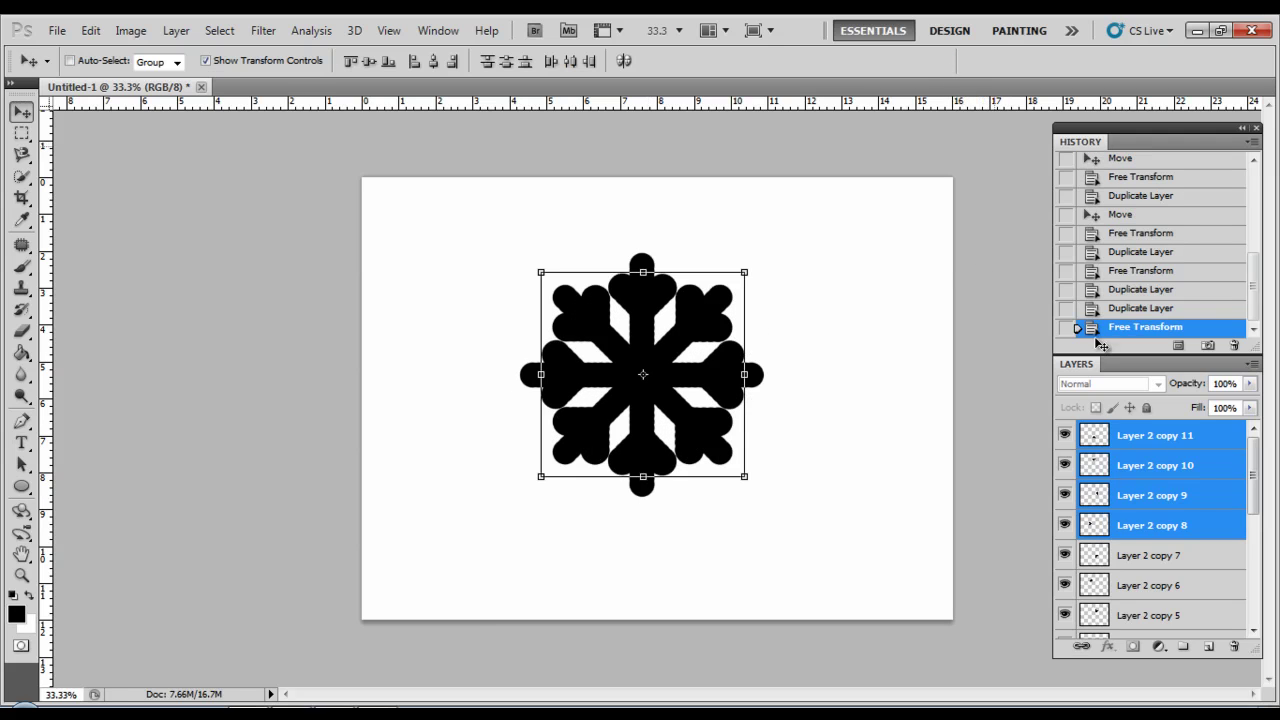
pyautogui.click(1160, 437)
pyautogui.scroll(-1, 1255, 483)
pyautogui.moveTo(1255, 483); pyautogui.dragTo(1252, 604)
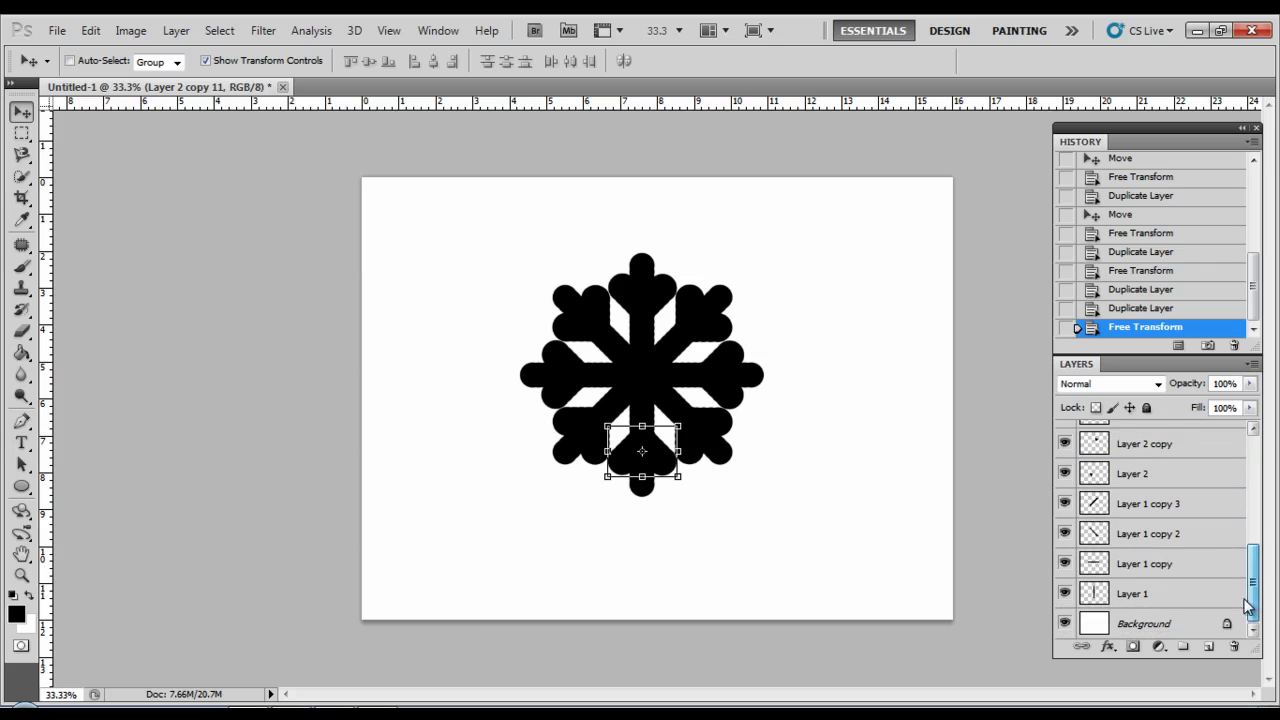
pyautogui.keyDown('shift'); pyautogui.click(1175, 604); pyautogui.keyUp('shift')
pyautogui.rightClick(1174, 563)
pyautogui.click(1150, 506)
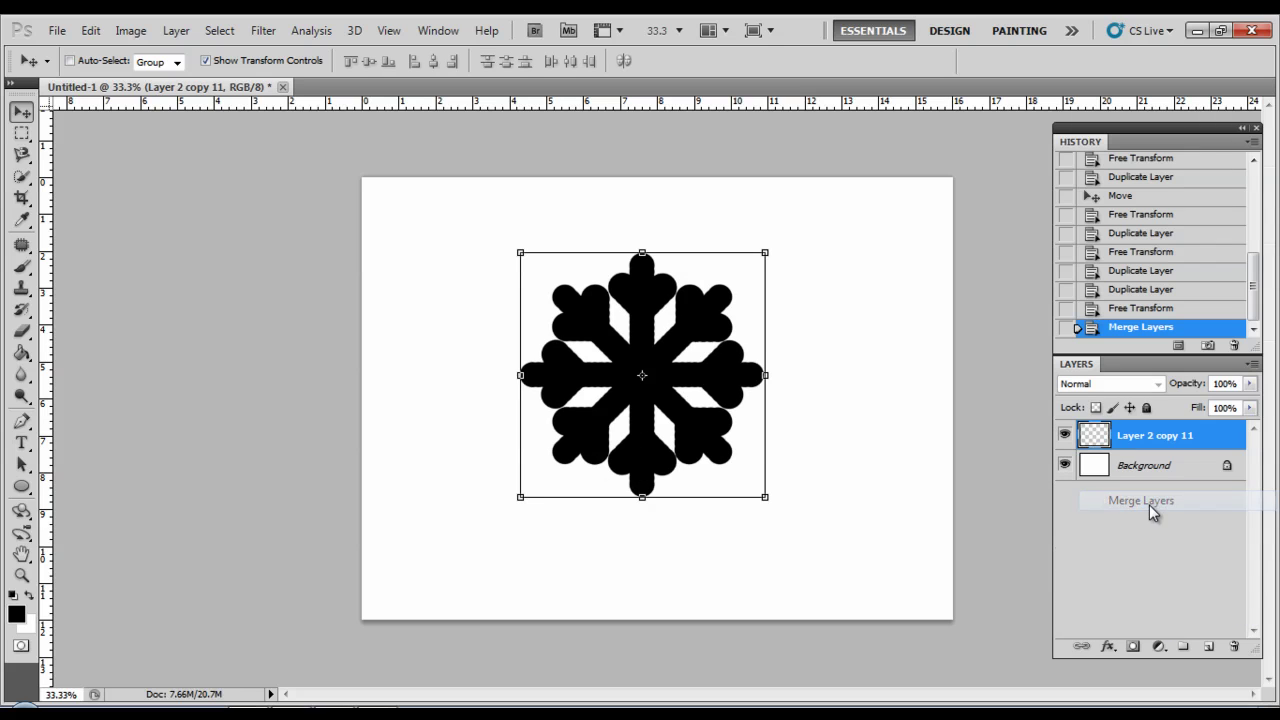
pyautogui.click(1171, 471)
pyautogui.moveTo(1171, 471); pyautogui.dragTo(1234, 646)
pyautogui.moveTo(656, 300); pyautogui.dragTo(670, 324)
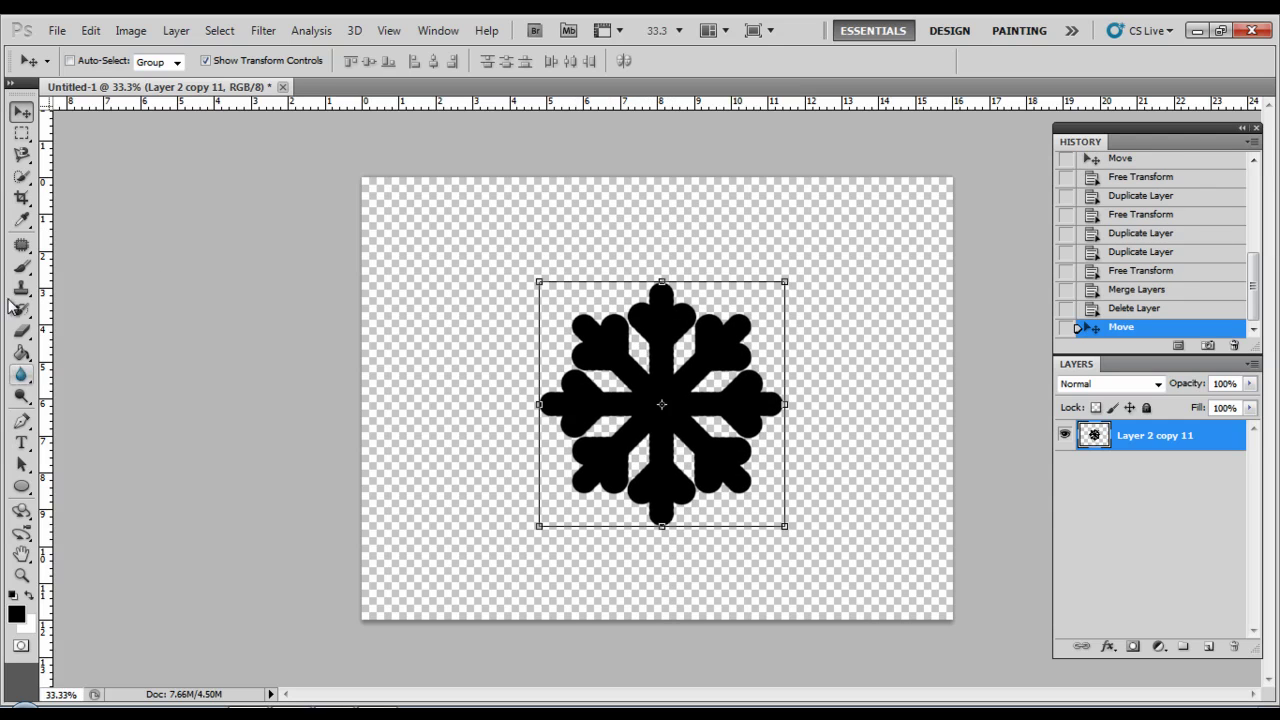
# Whiten the snowflake with Hue/Saturation Lightness +100
pyautogui.click(90, 30)
pyautogui.moveTo(112, 24)
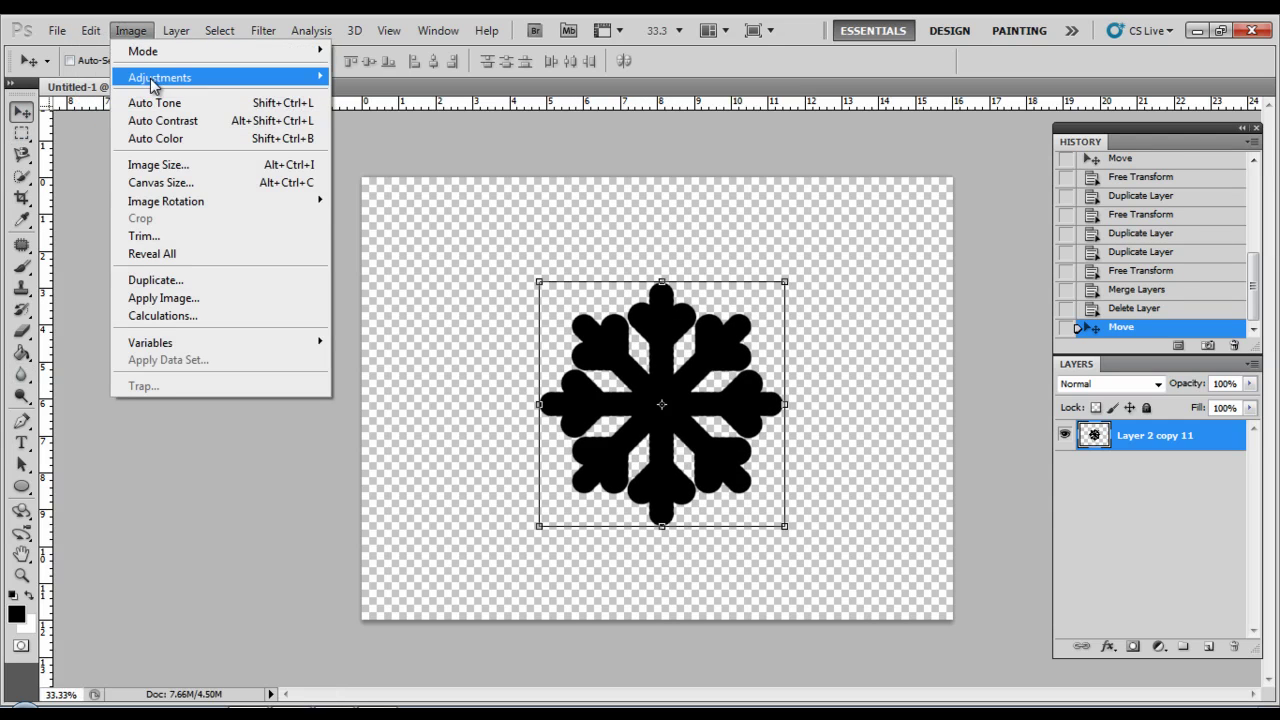
pyautogui.moveTo(160, 77)
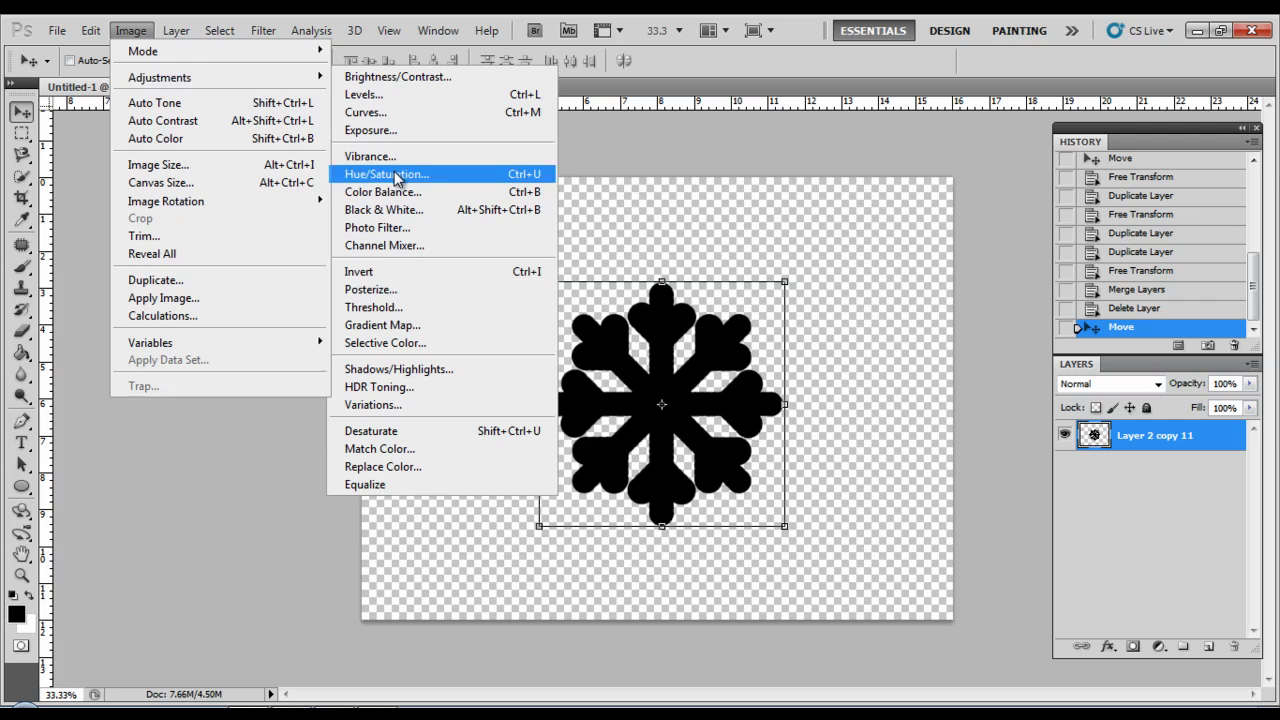
pyautogui.click(404, 175)
pyautogui.moveTo(222, 382); pyautogui.dragTo(300, 378)
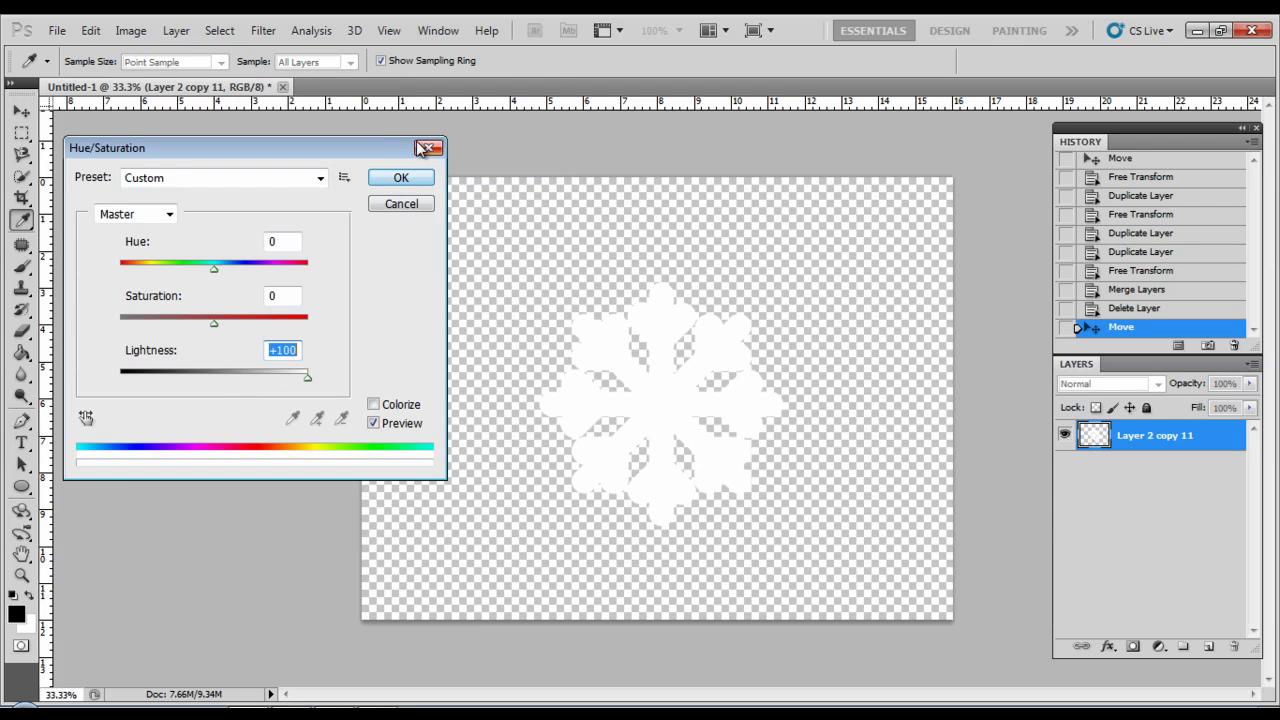
pyautogui.click(399, 177)
# Dismiss the New document dialog for Untitled-2
pyautogui.click(57, 30)
pyautogui.click(72, 96)
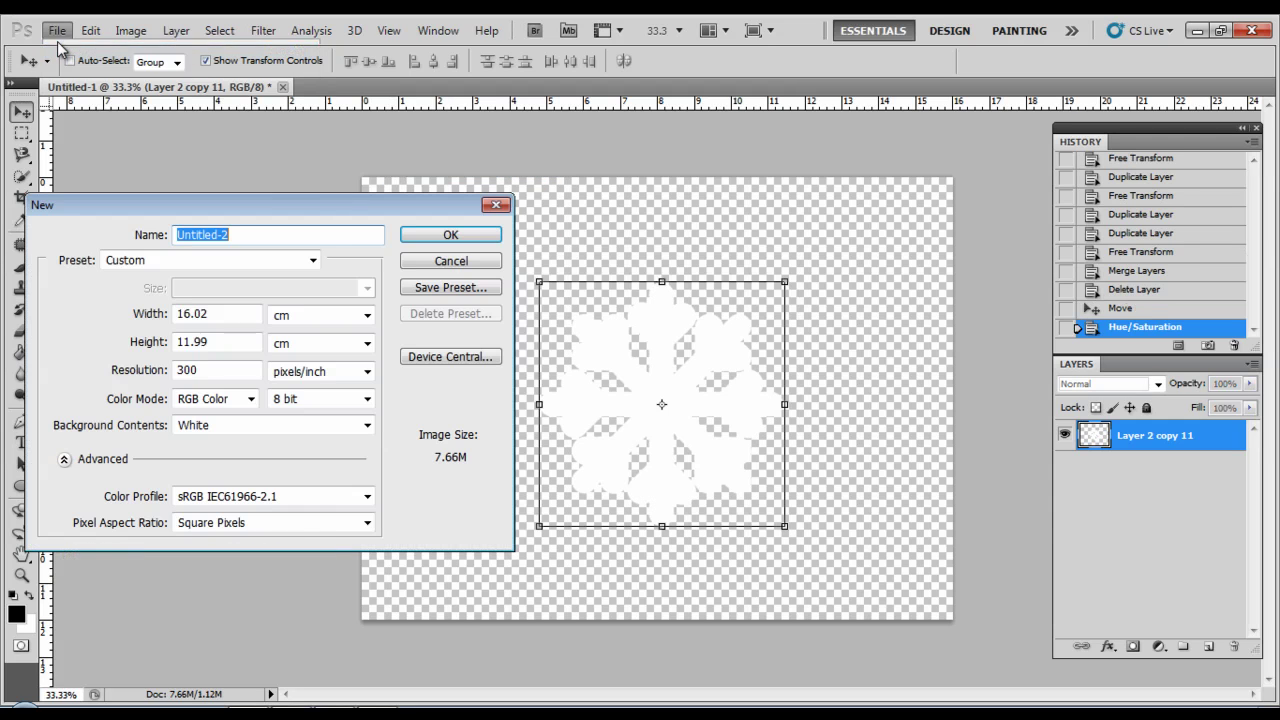
pyautogui.click(497, 206)
# Close Save As without saving, then quit Photoshop discarding Untitled-1 changes
pyautogui.click(57, 30)
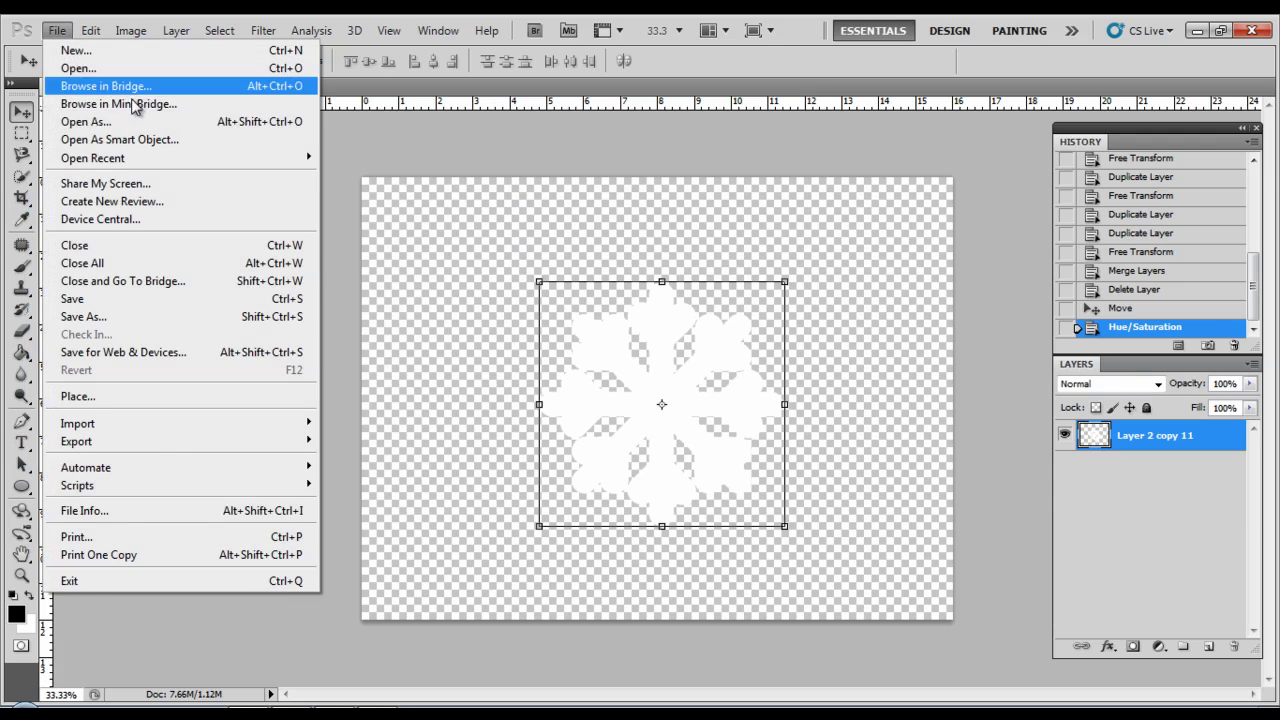
pyautogui.click(84, 316)
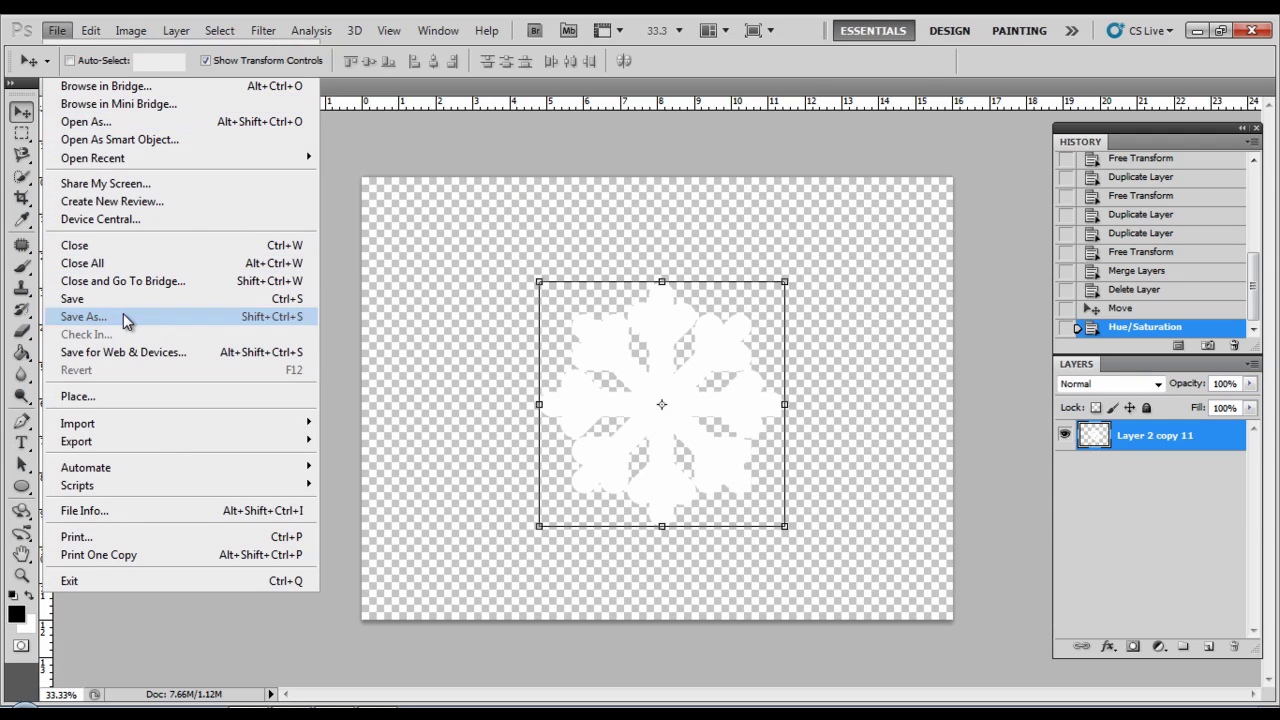
pyautogui.moveTo(897, 195); pyautogui.dragTo(899, 275)
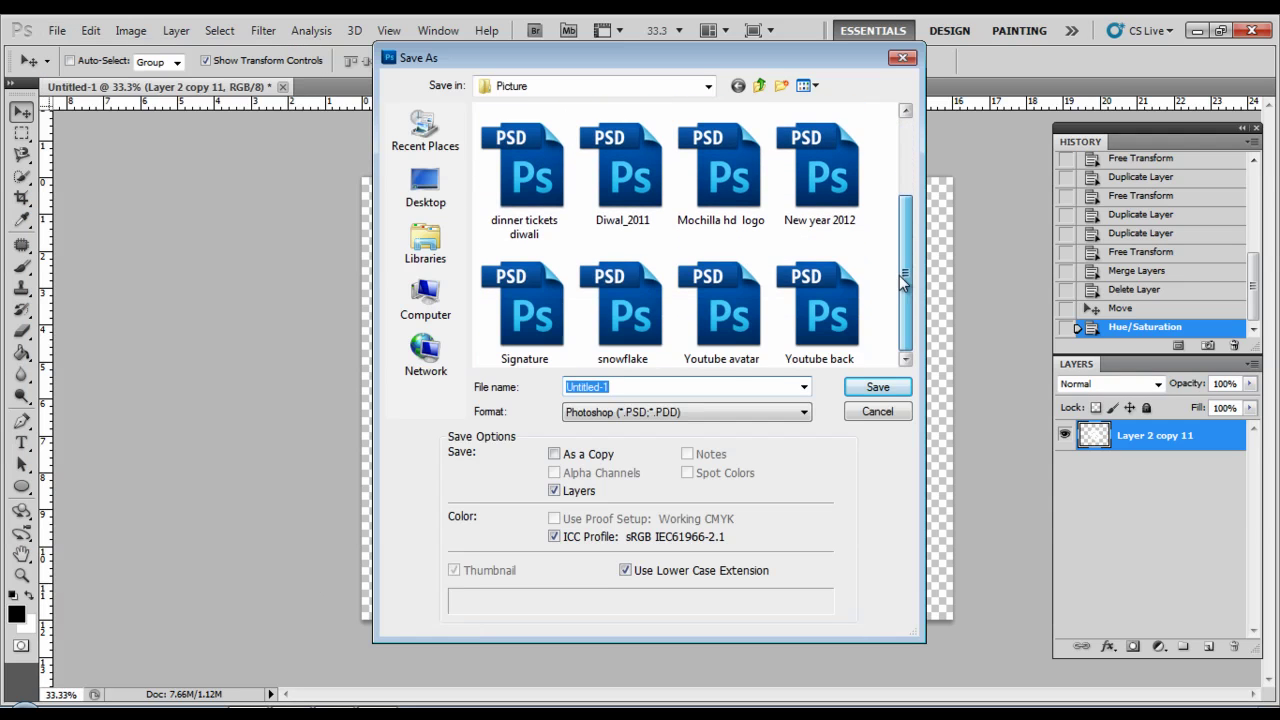
pyautogui.click(622, 305)
pyautogui.click(903, 58)
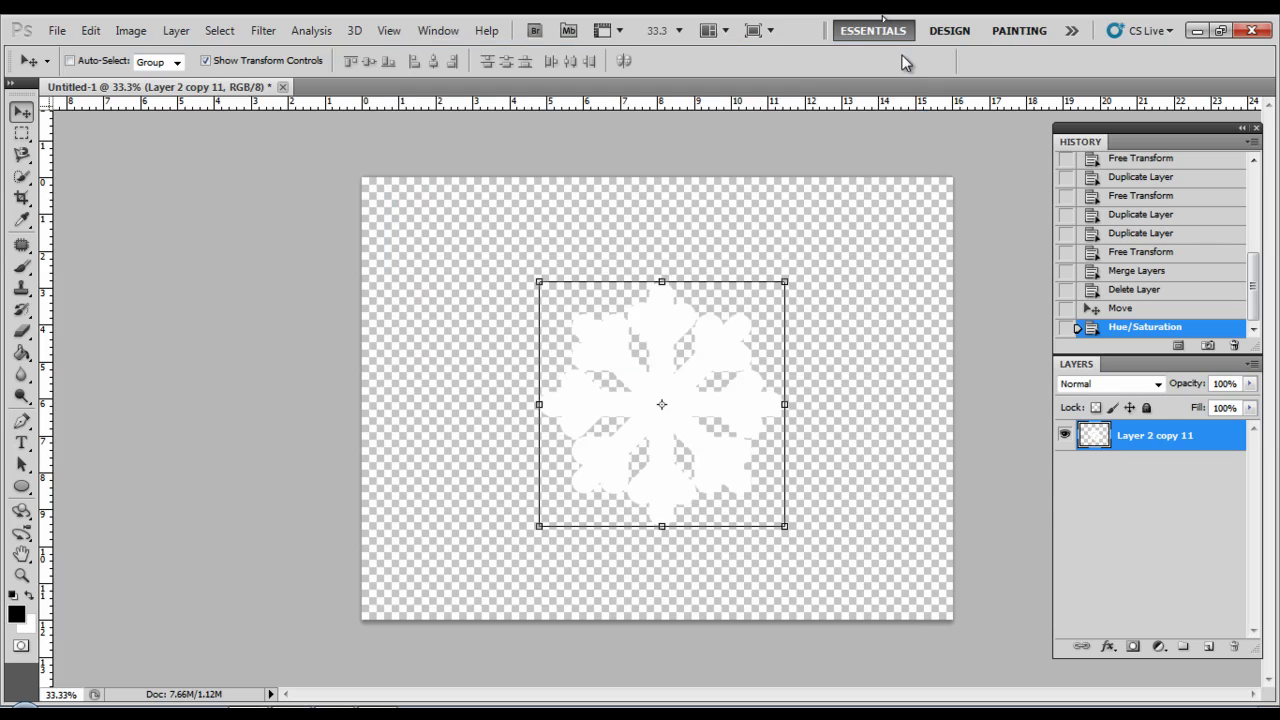
pyautogui.click(1248, 28)
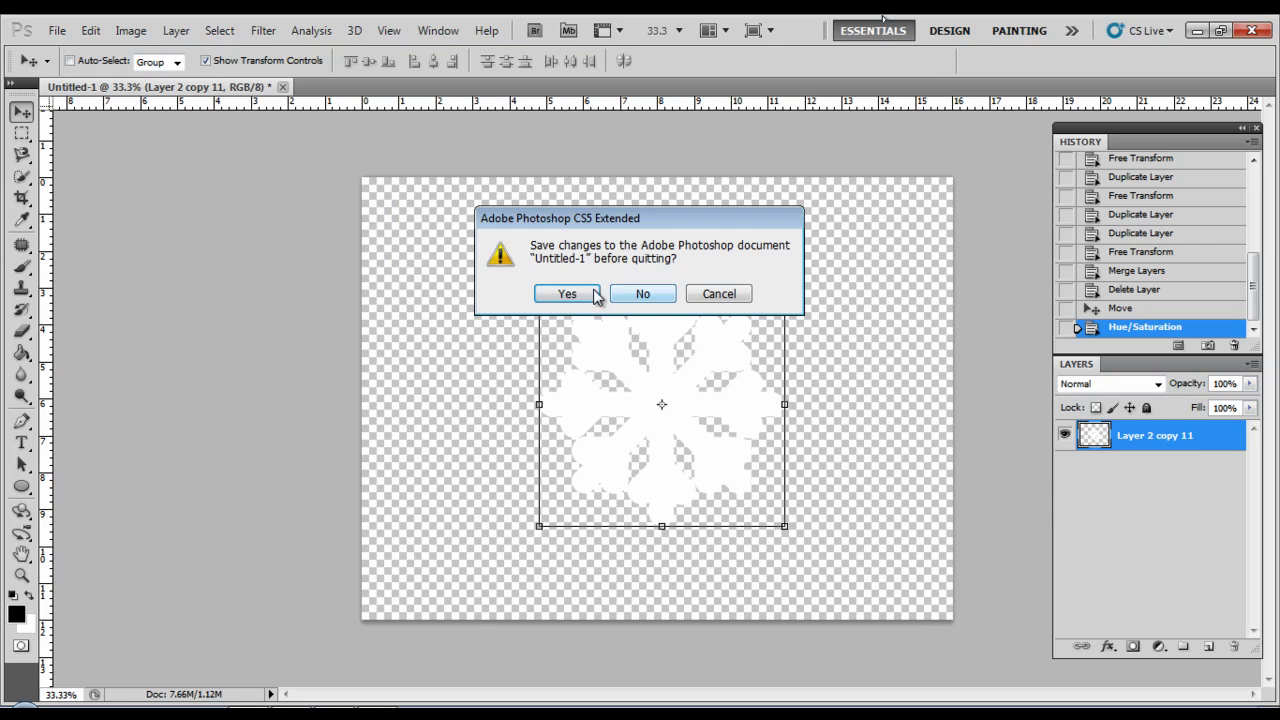
pyautogui.click(640, 294)
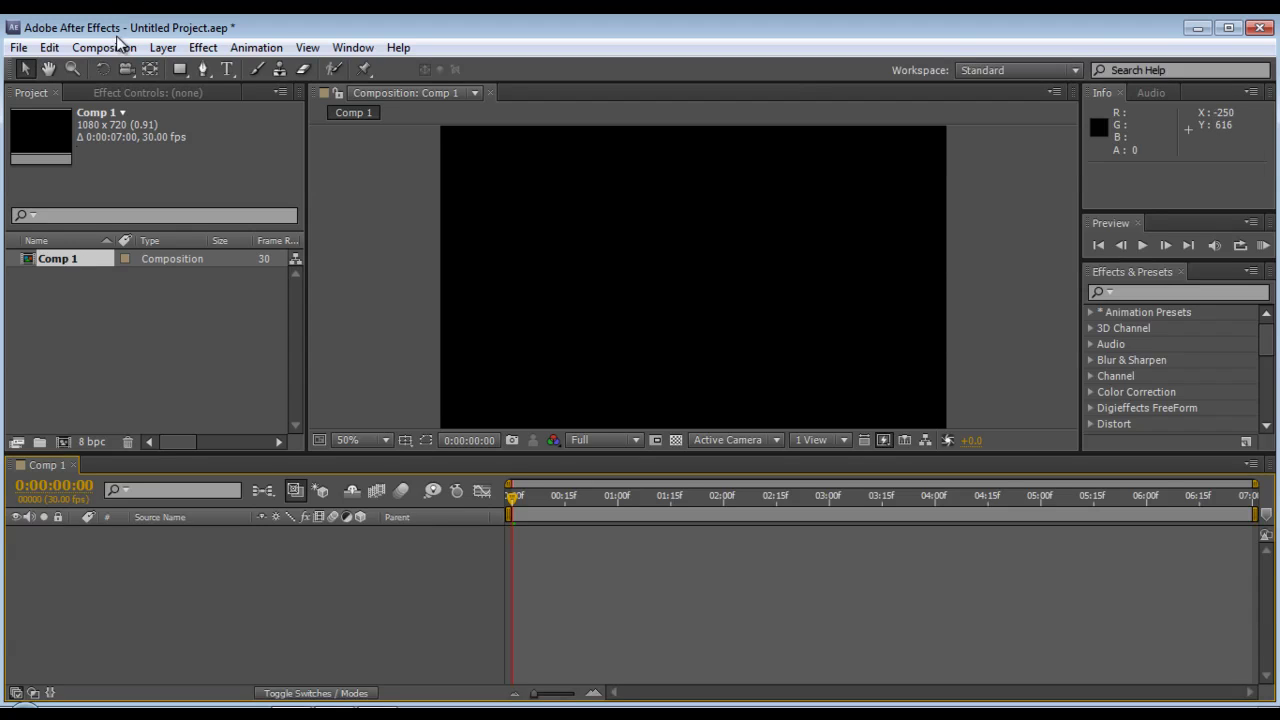
# Create Comp 2 at 1080×720, 30 fps, 0:00:07:00 with a black background
pyautogui.click(104, 48)
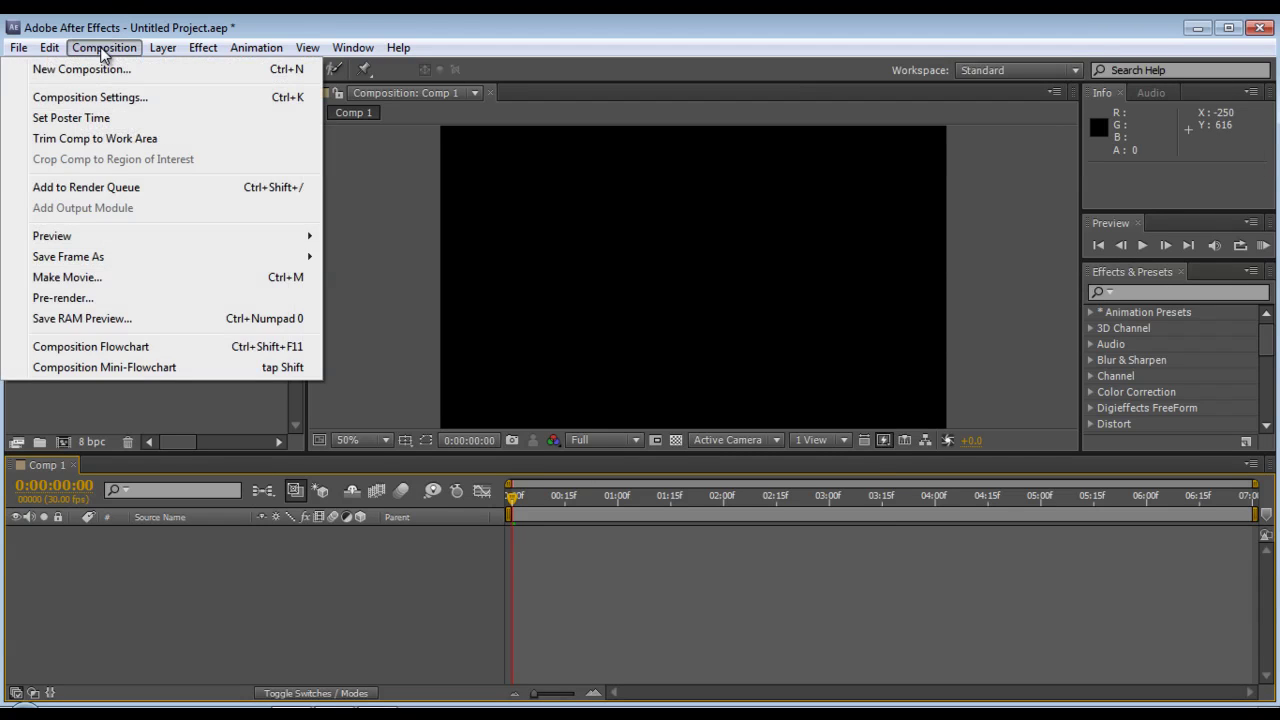
pyautogui.click(105, 68)
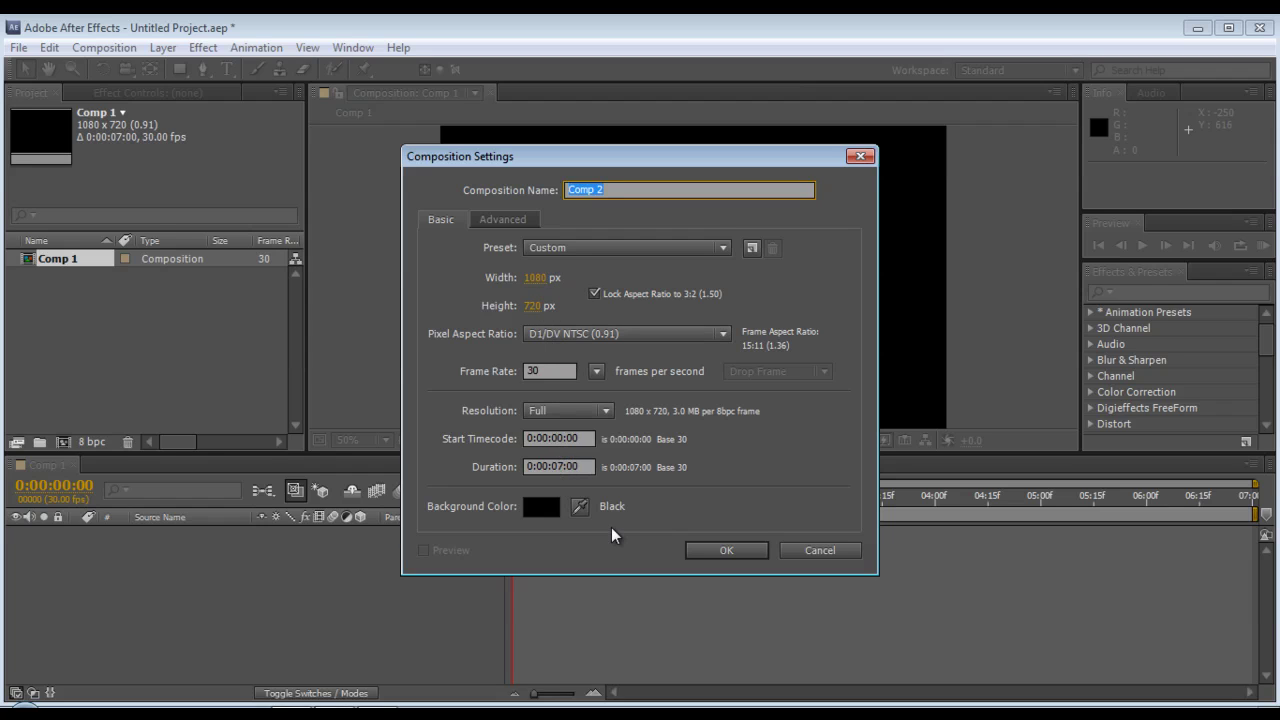
pyautogui.click(712, 547)
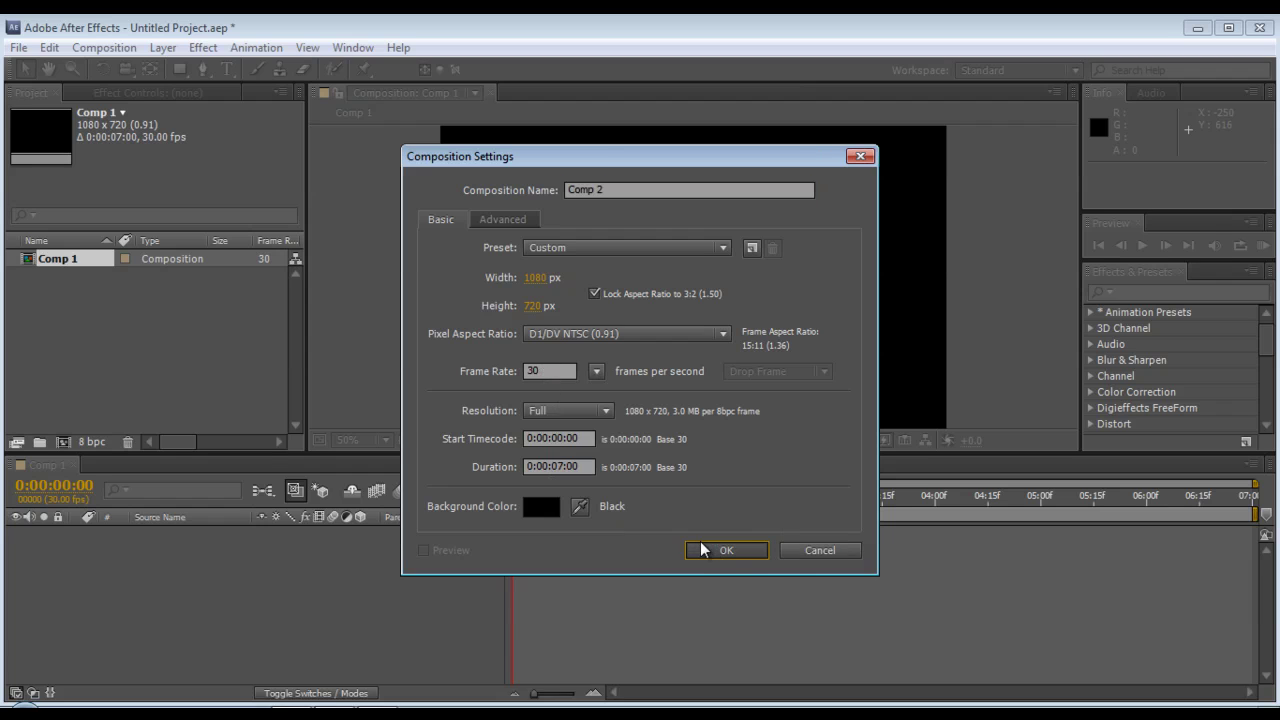
pyautogui.click(70, 262)
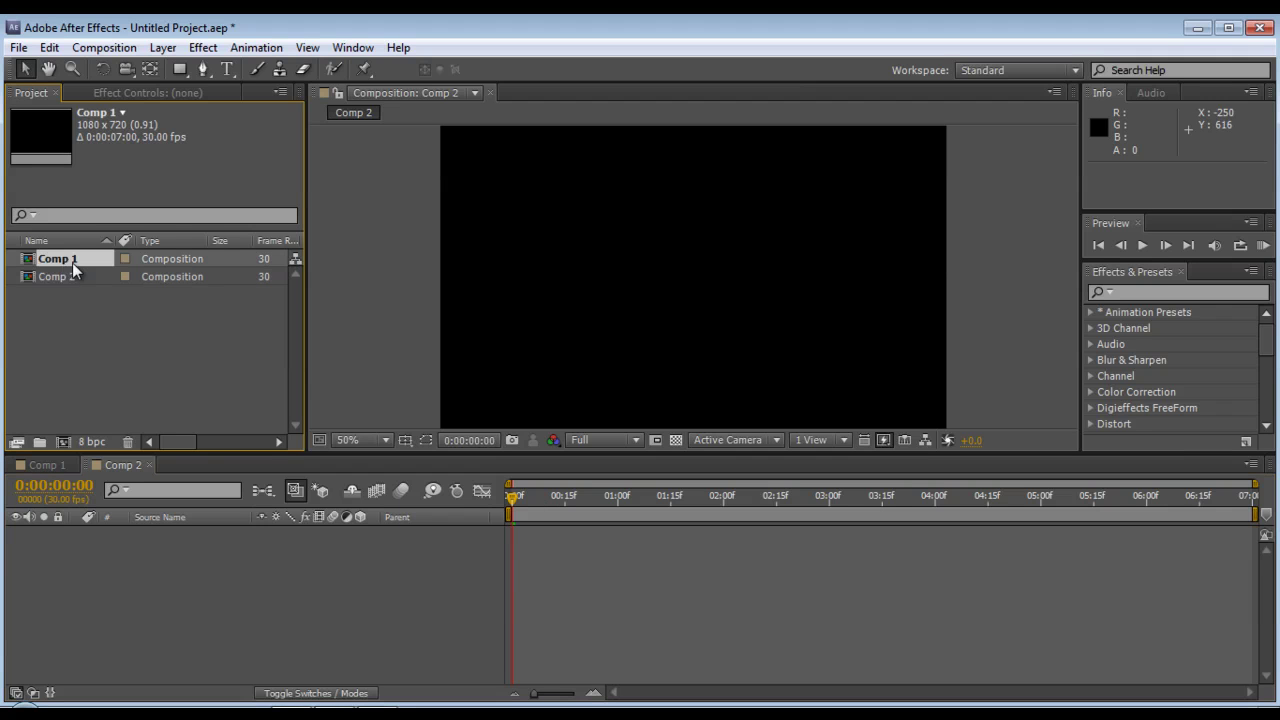
# Delete Comp 1 from the project
pyautogui.moveTo(70, 262); pyautogui.dragTo(129, 441)
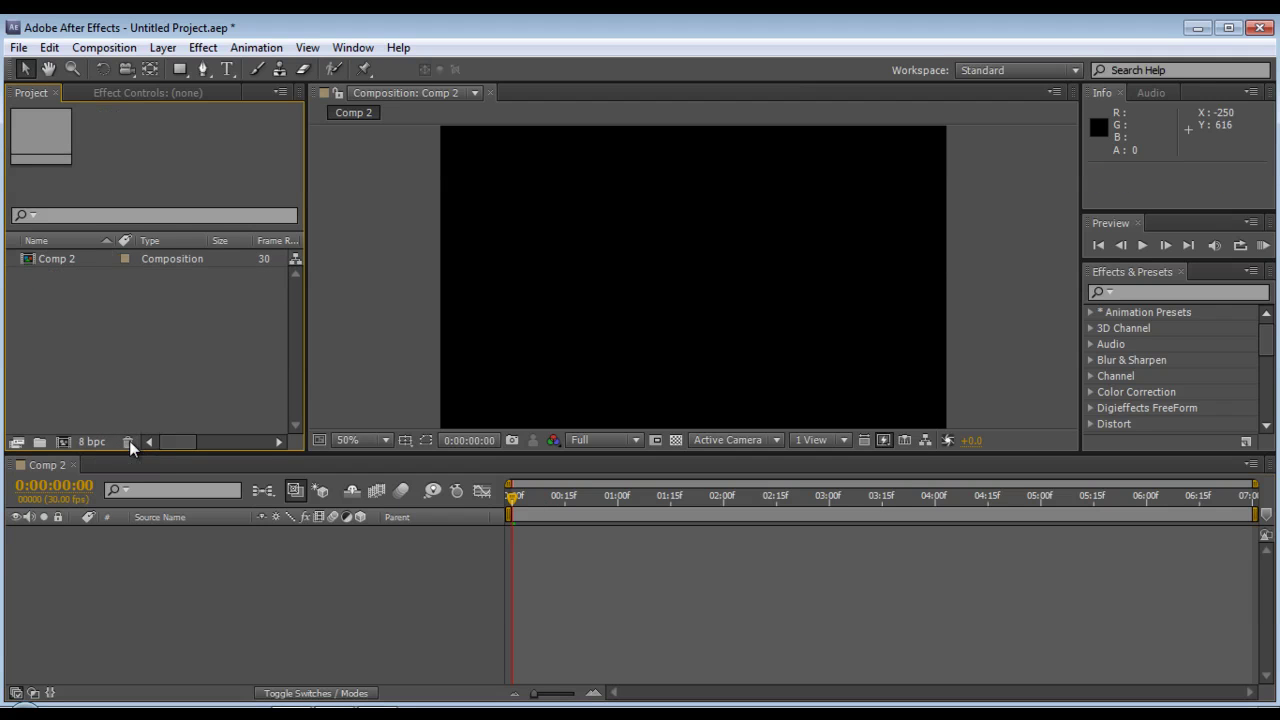
pyautogui.click(68, 257)
pyautogui.click(102, 336)
# Import snowflake.psd as merged-layer footage and add it to the Comp 2 timeline
pyautogui.doubleClick(76, 370)
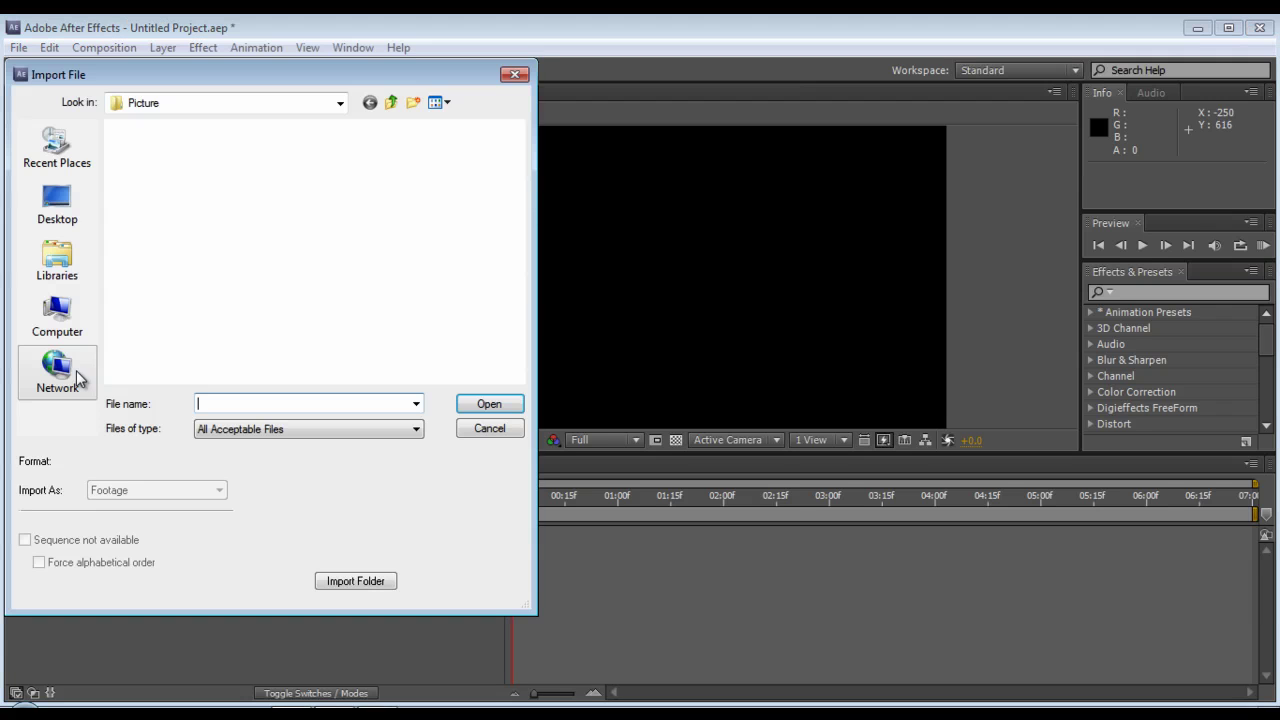
pyautogui.moveTo(523, 180); pyautogui.dragTo(519, 301)
pyautogui.click(262, 280)
pyautogui.click(474, 403)
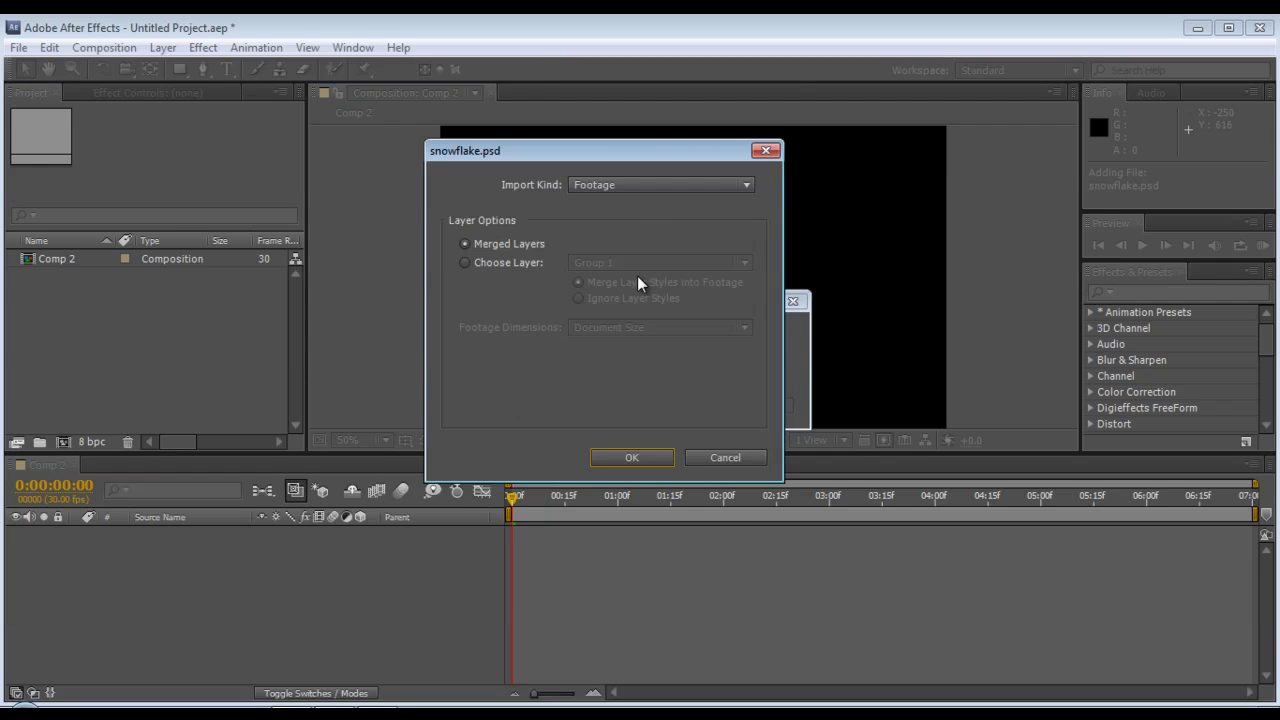
pyautogui.click(632, 457)
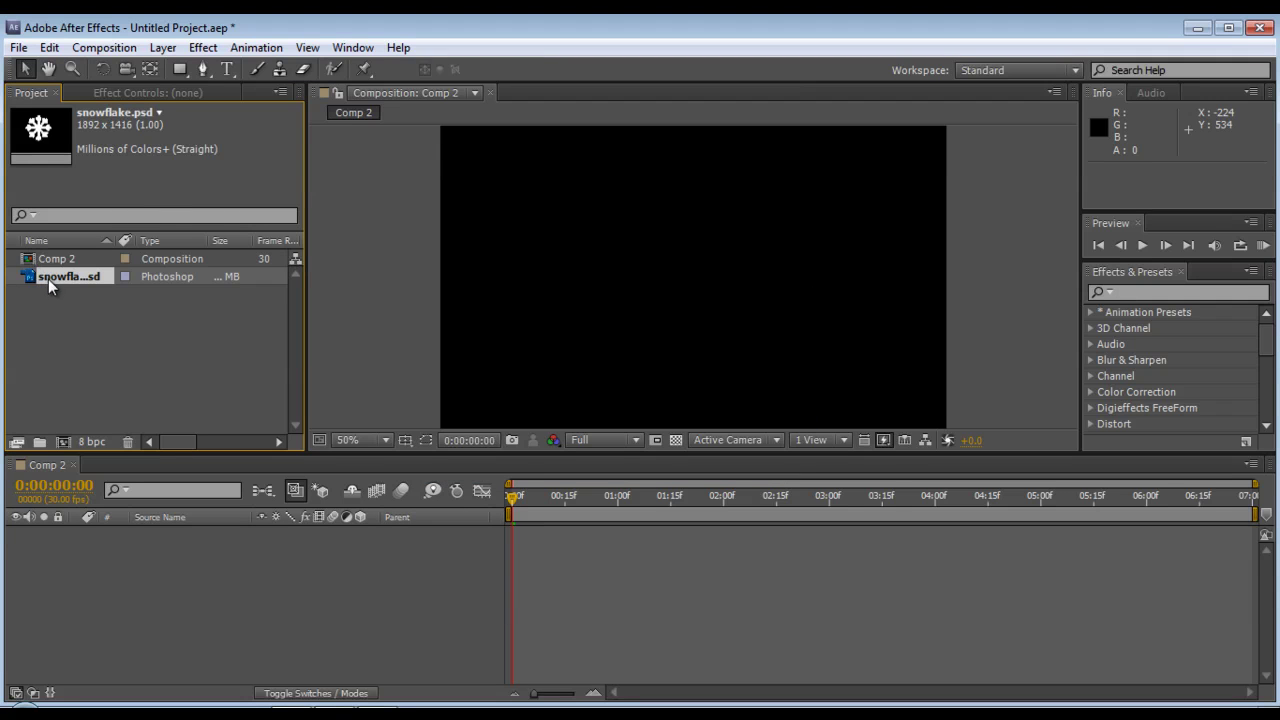
pyautogui.moveTo(50, 285); pyautogui.dragTo(125, 587)
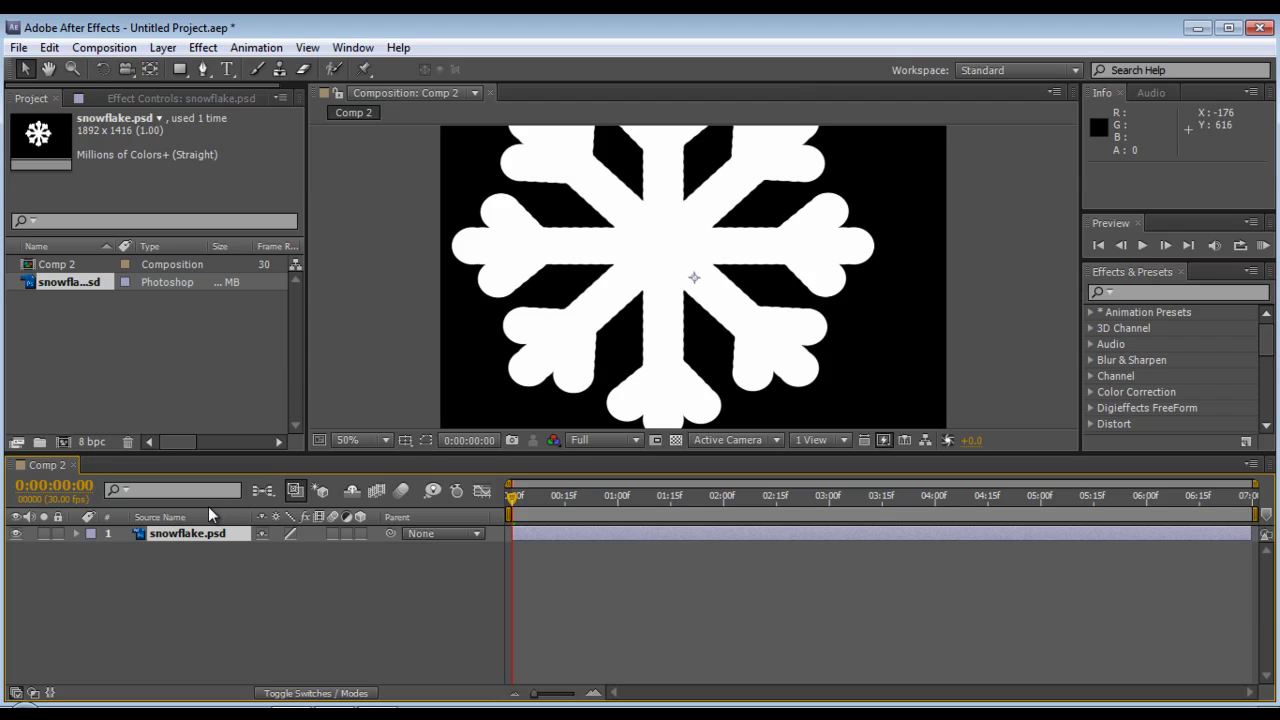
# Turn off visibility of the snowflake.psd layer
pyautogui.click(15, 534)
pyautogui.click(117, 50)
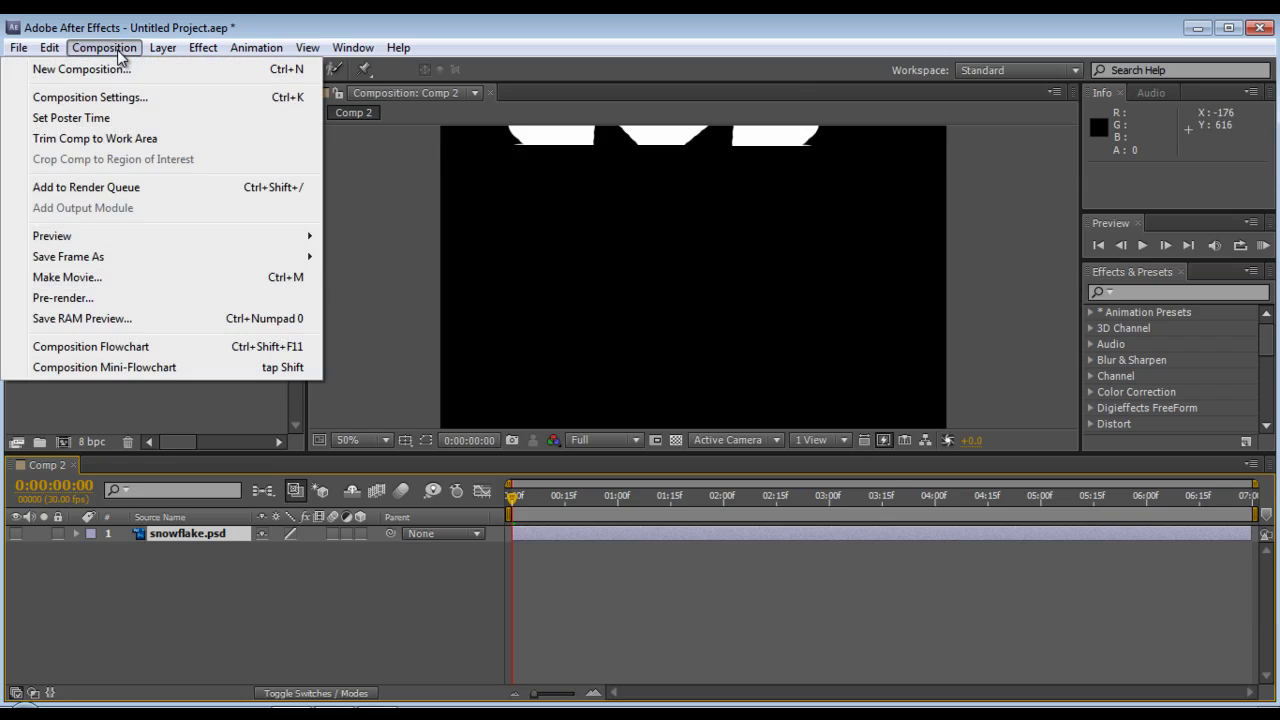
pyautogui.click(5, 590)
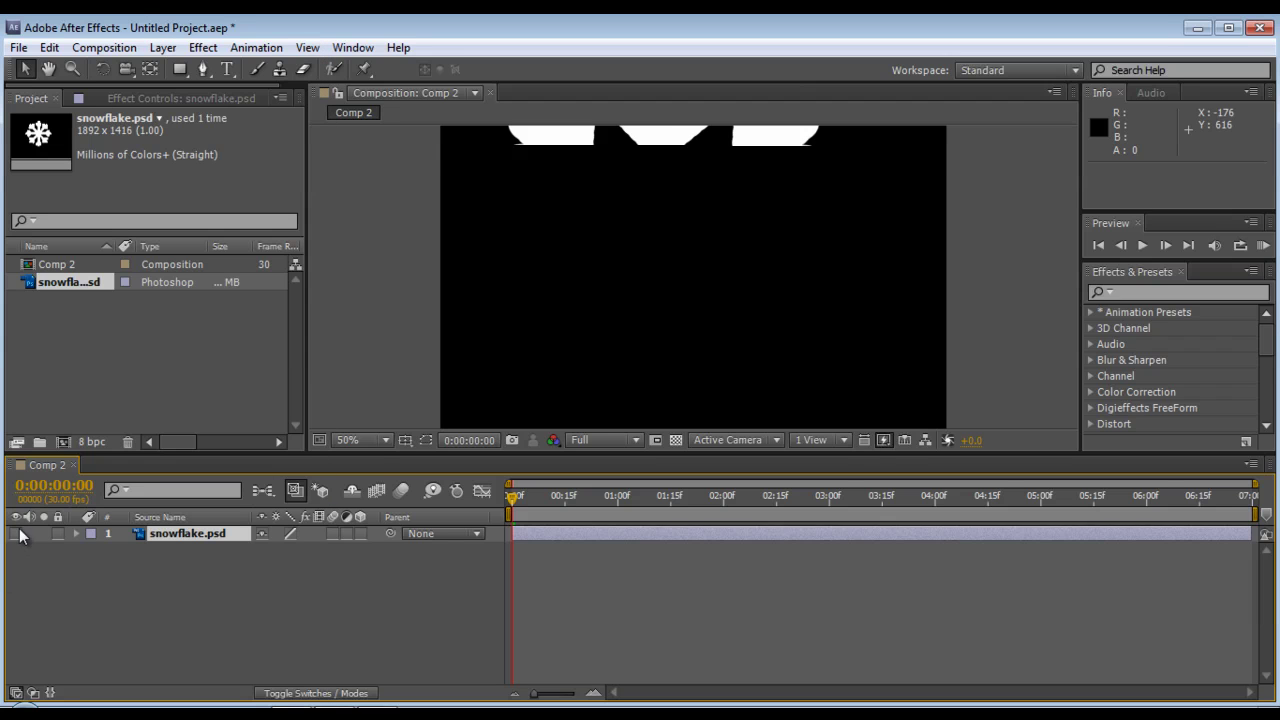
# Add a comp-sized Black Solid 1 layer above the snowflake
pyautogui.click(163, 47)
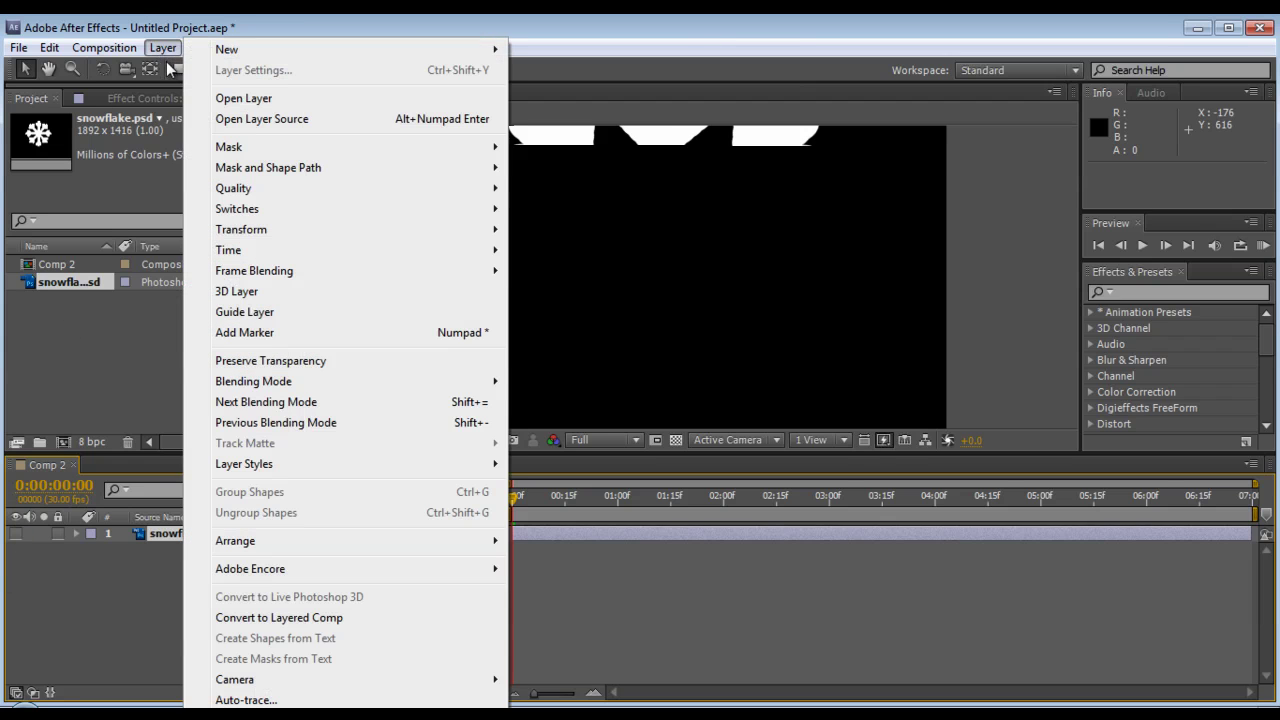
pyautogui.moveTo(240, 50)
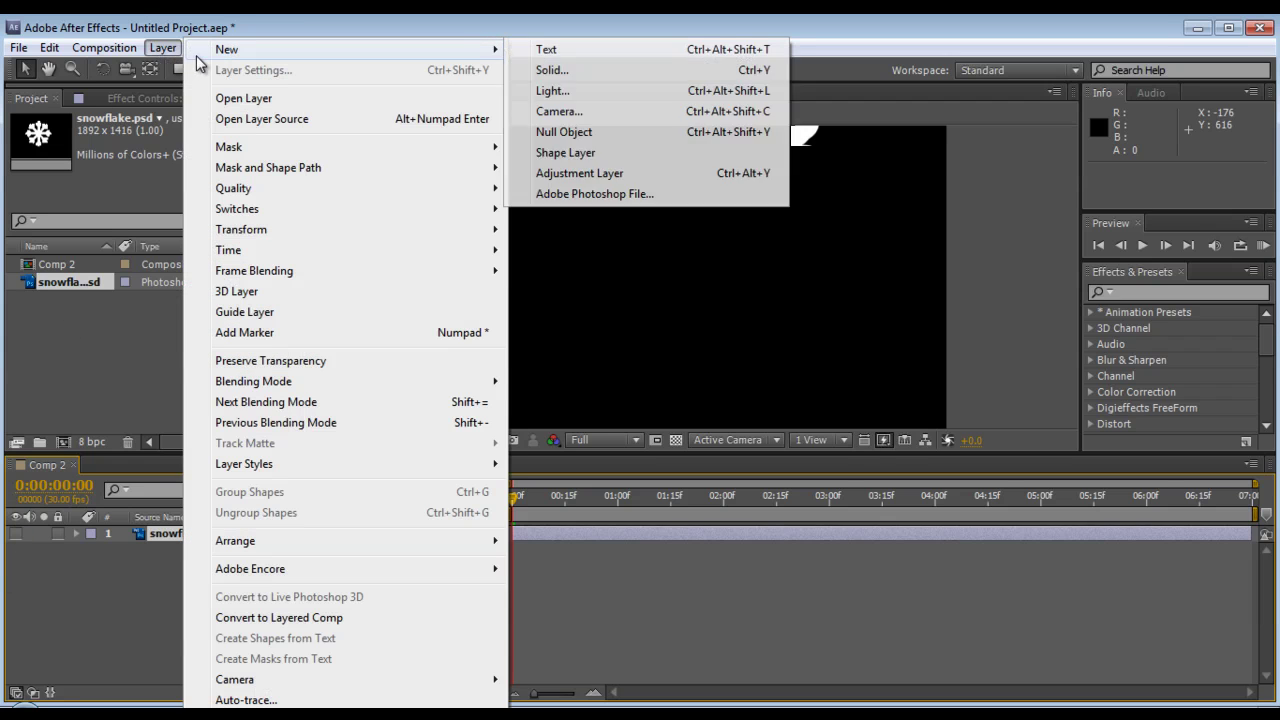
pyautogui.click(556, 68)
pyautogui.click(906, 439)
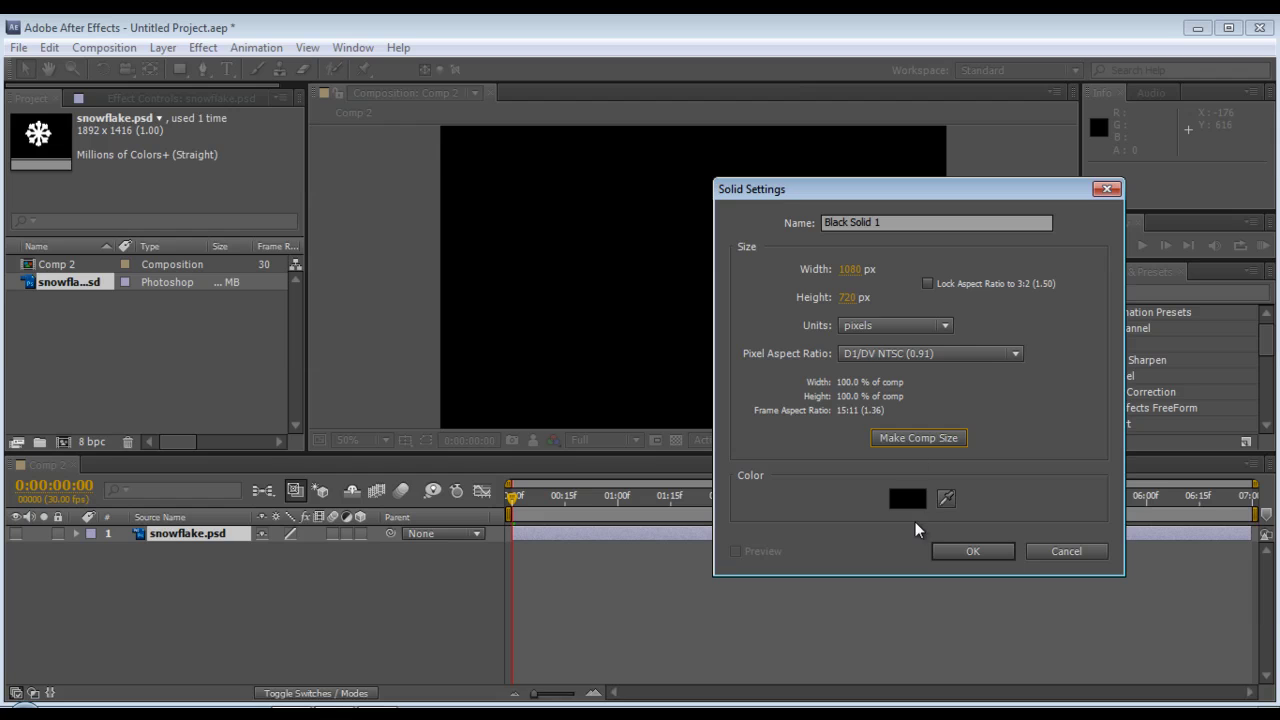
pyautogui.click(958, 551)
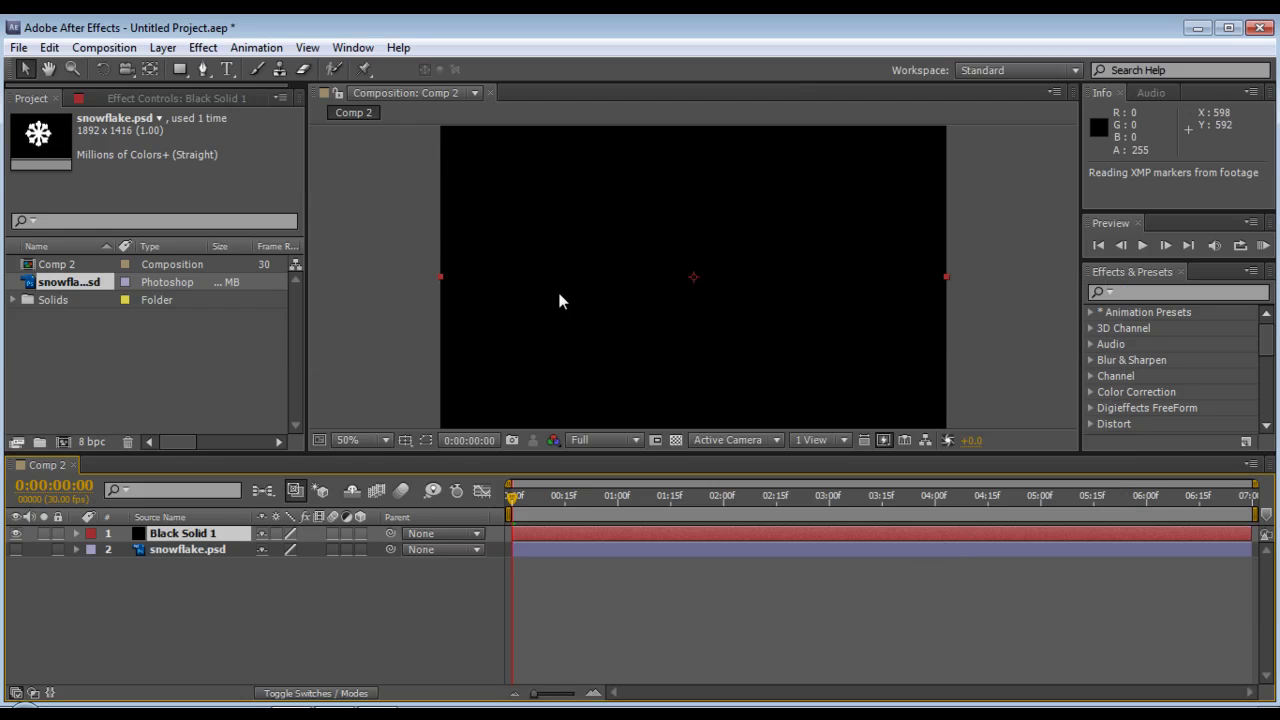
pyautogui.click(1145, 292)
# Find CC Particle World by searching 'partic', apply it to the black solid, and preview the particles
pyautogui.write('p')
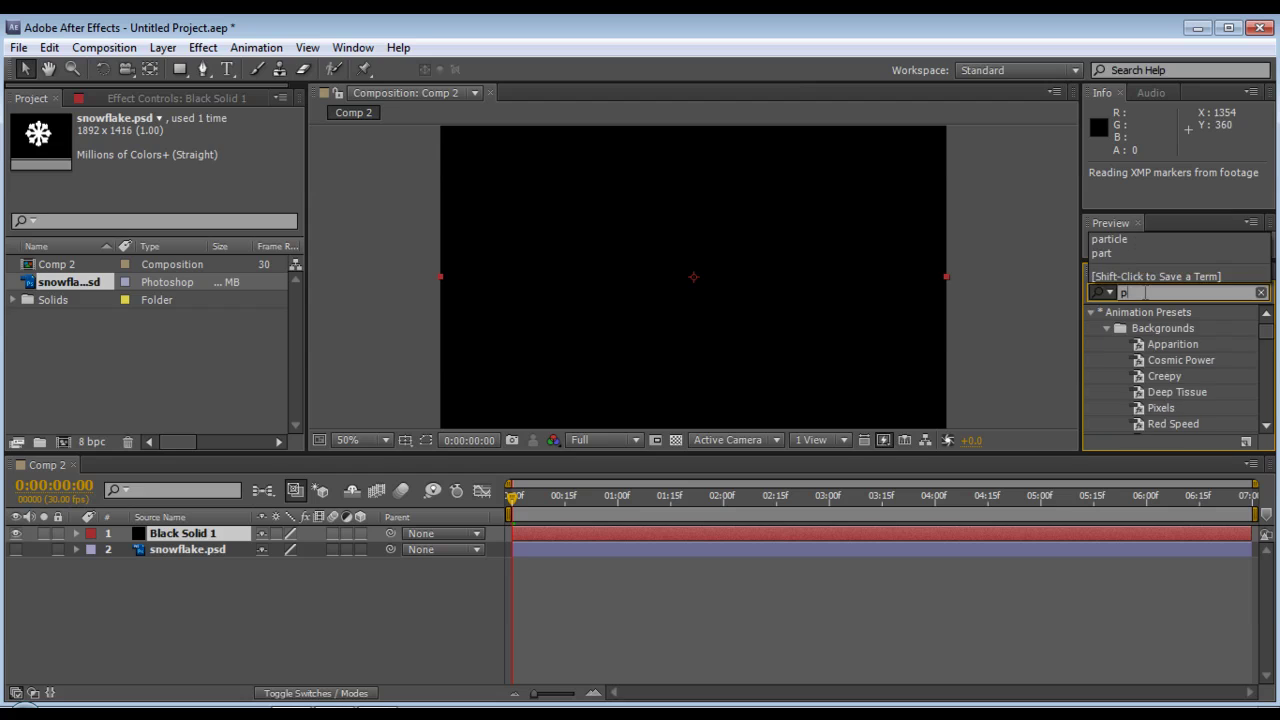
pyautogui.write('artic')
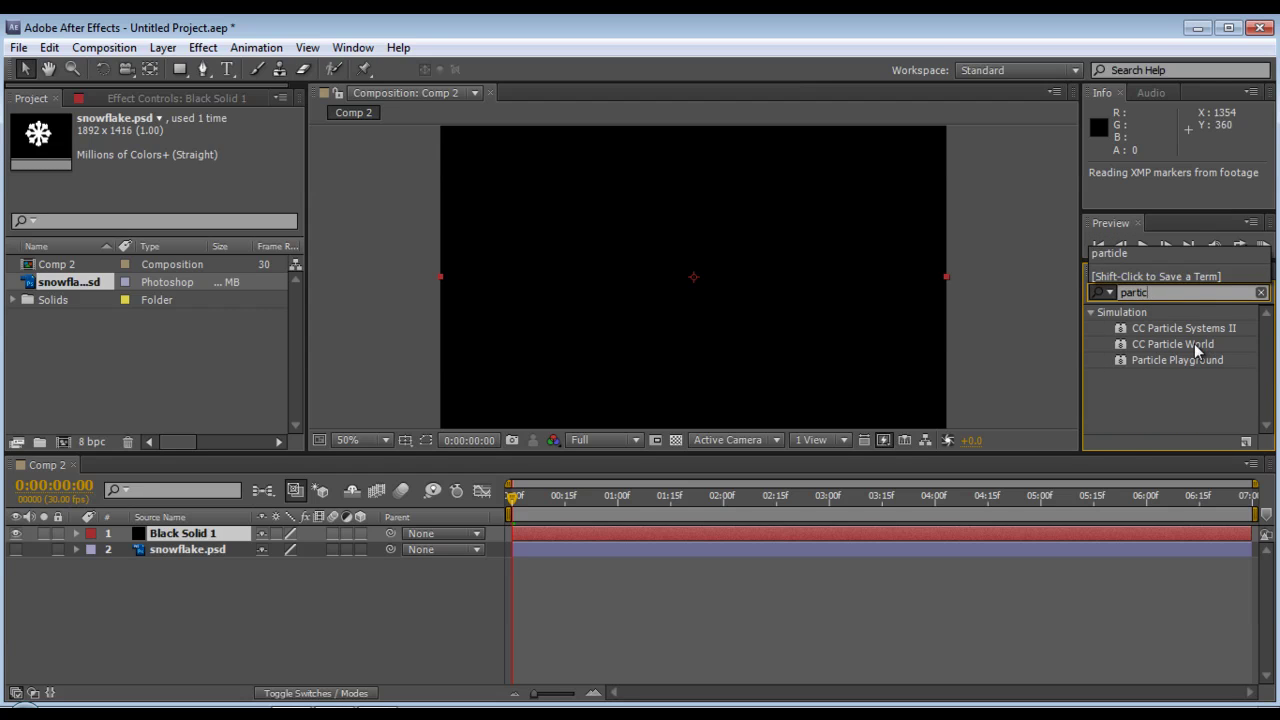
pyautogui.moveTo(1197, 348); pyautogui.dragTo(717, 285)
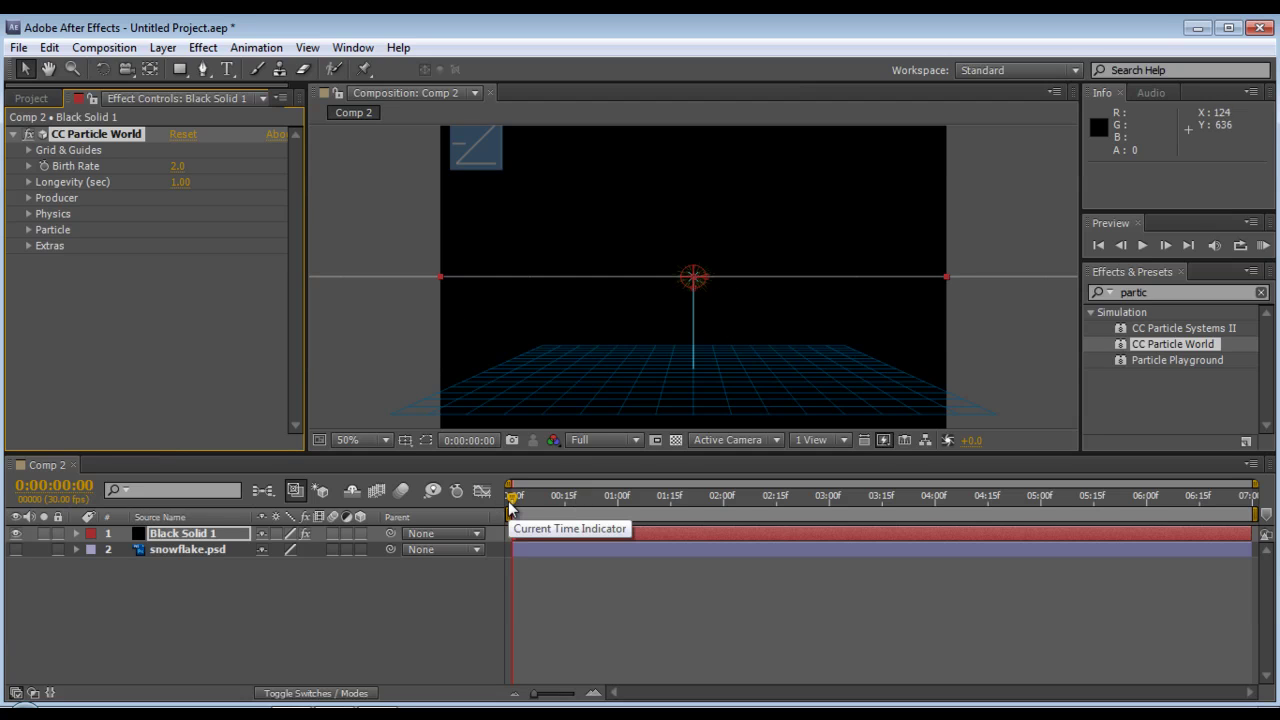
pyautogui.moveTo(509, 505); pyautogui.dragTo(488, 568)
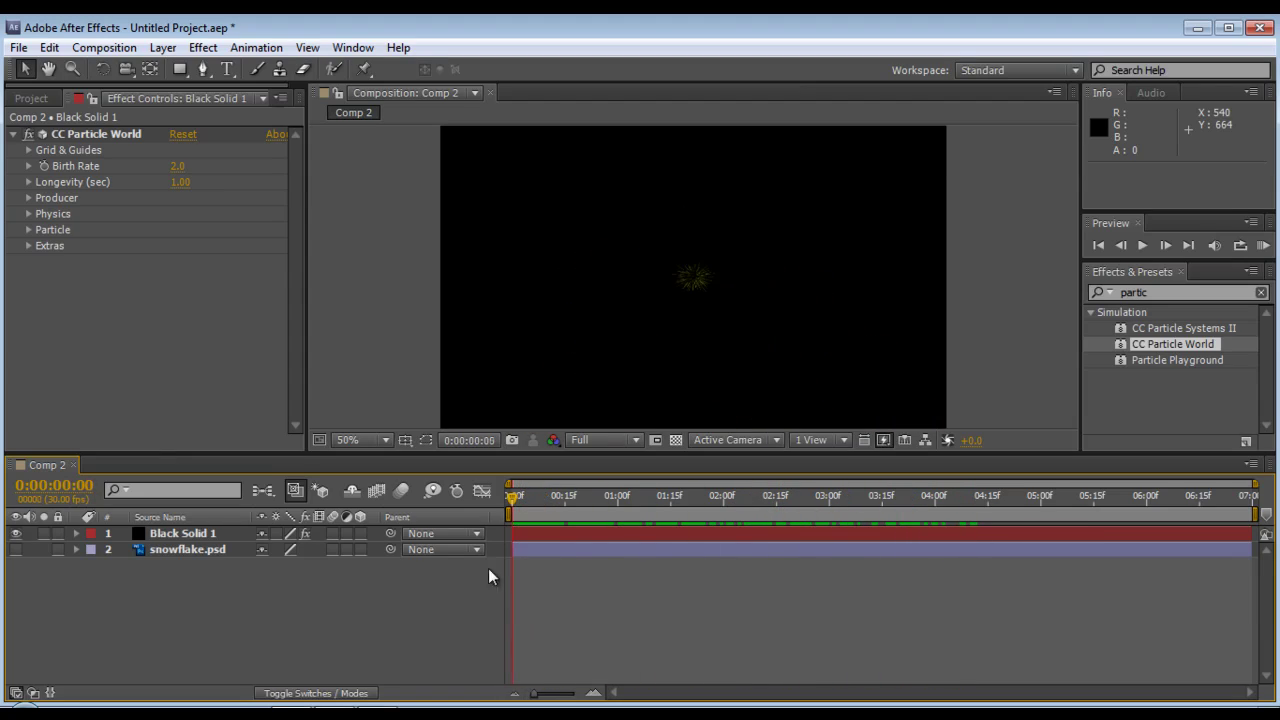
# Make Black Solid 1 start at frame 0 and extend it to the end of the comp
pyautogui.click(579, 534)
pyautogui.moveTo(681, 532); pyautogui.dragTo(574, 540)
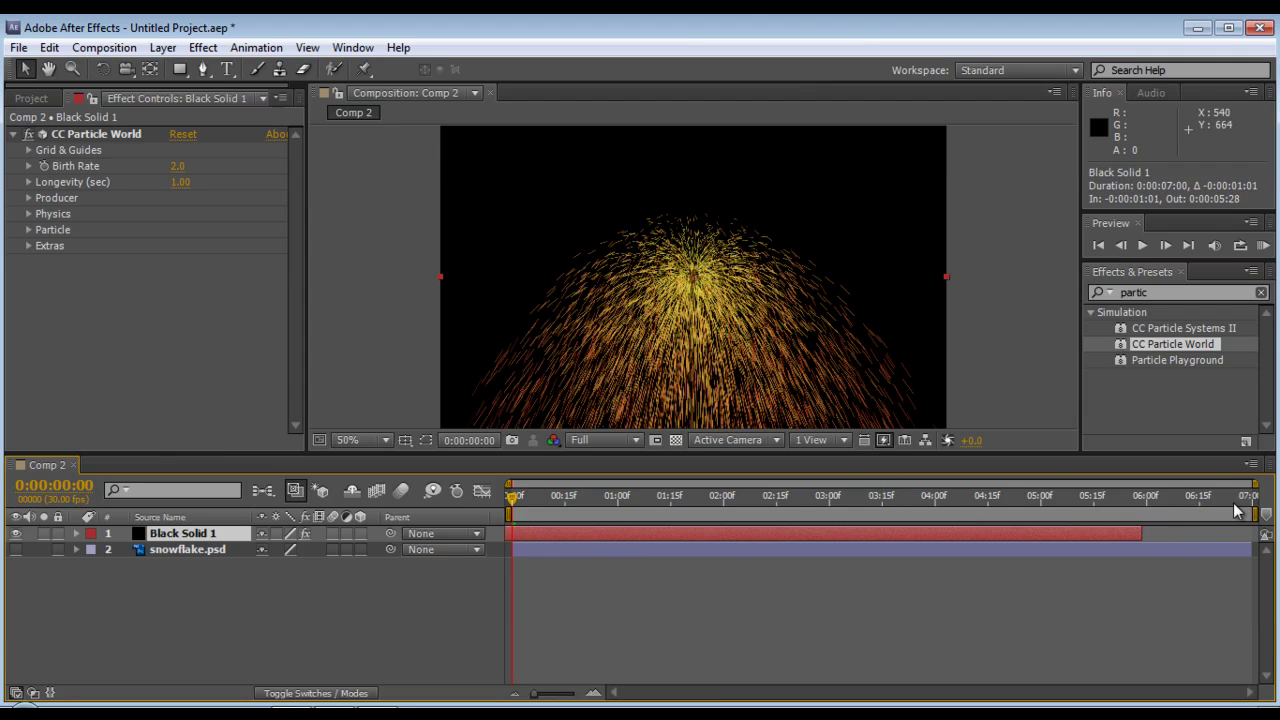
pyautogui.moveTo(1141, 532); pyautogui.dragTo(1264, 535)
pyautogui.moveTo(517, 511); pyautogui.dragTo(507, 556)
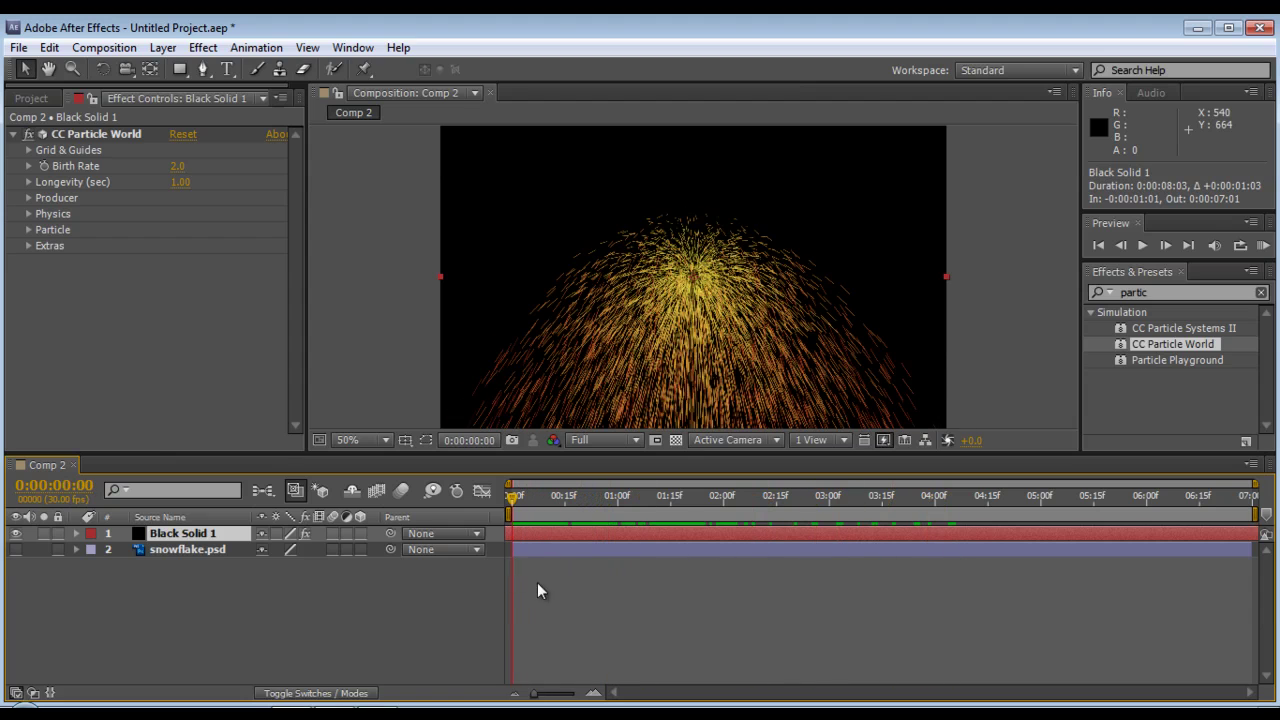
# Set the Physics Velocity to 0 so particles stop bursting outward
pyautogui.click(28, 198)
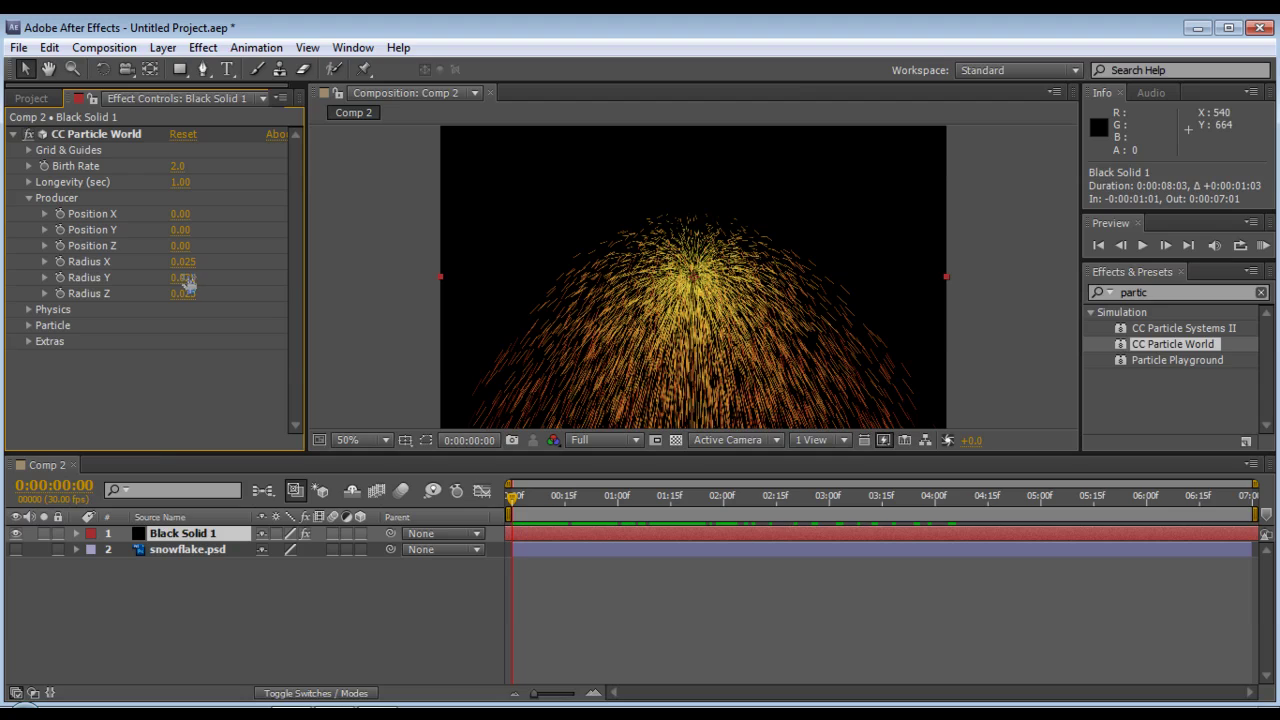
pyautogui.click(29, 309)
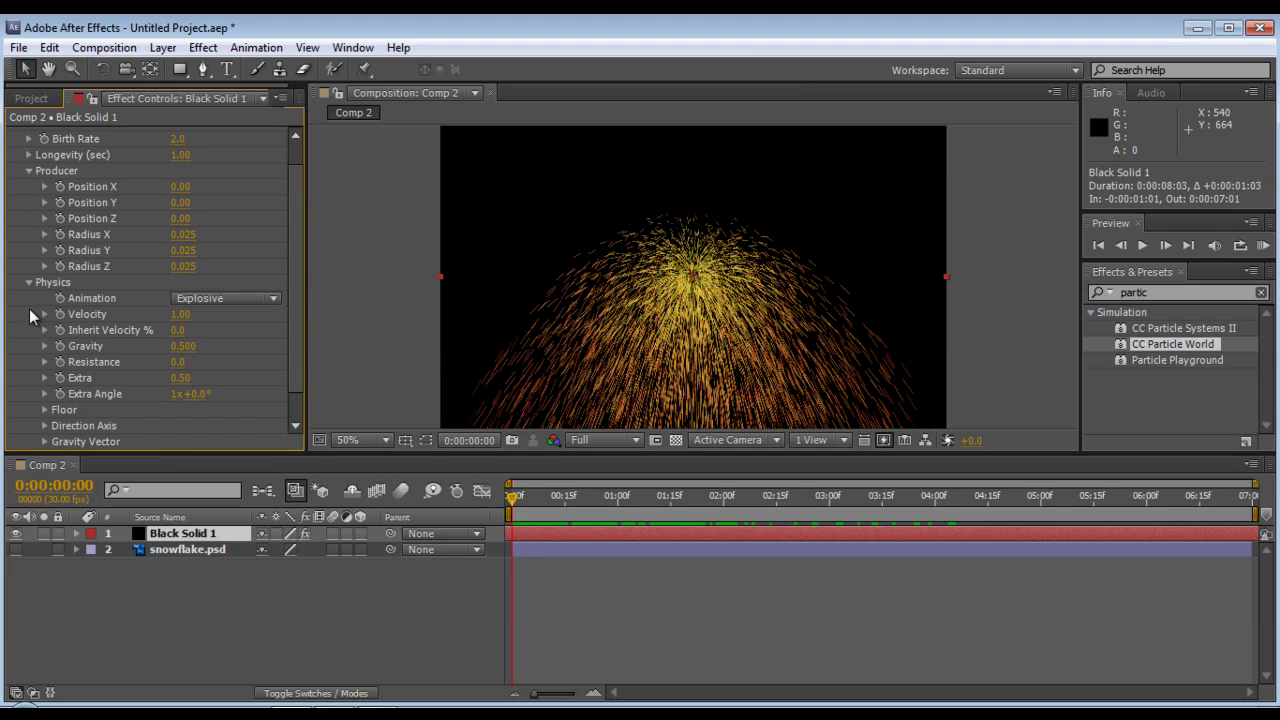
pyautogui.click(182, 315)
pyautogui.press('Return')
pyautogui.click(29, 287)
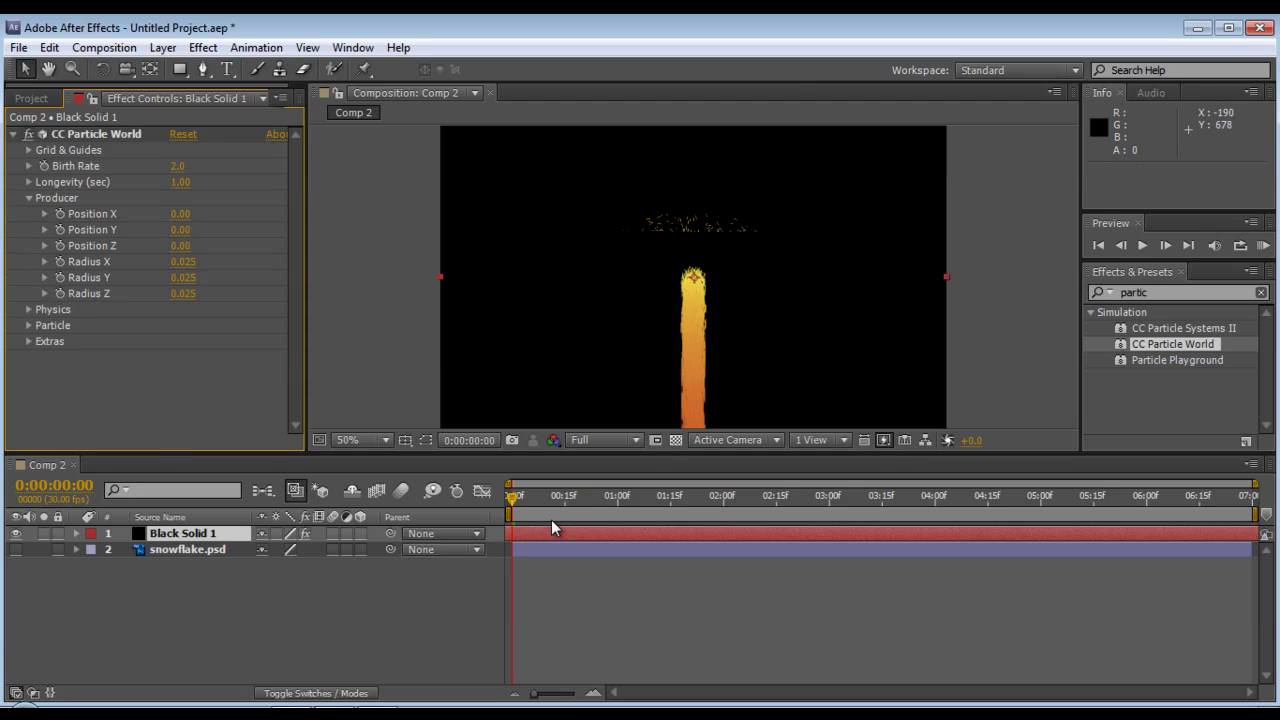
pyautogui.moveTo(551, 519); pyautogui.dragTo(503, 519)
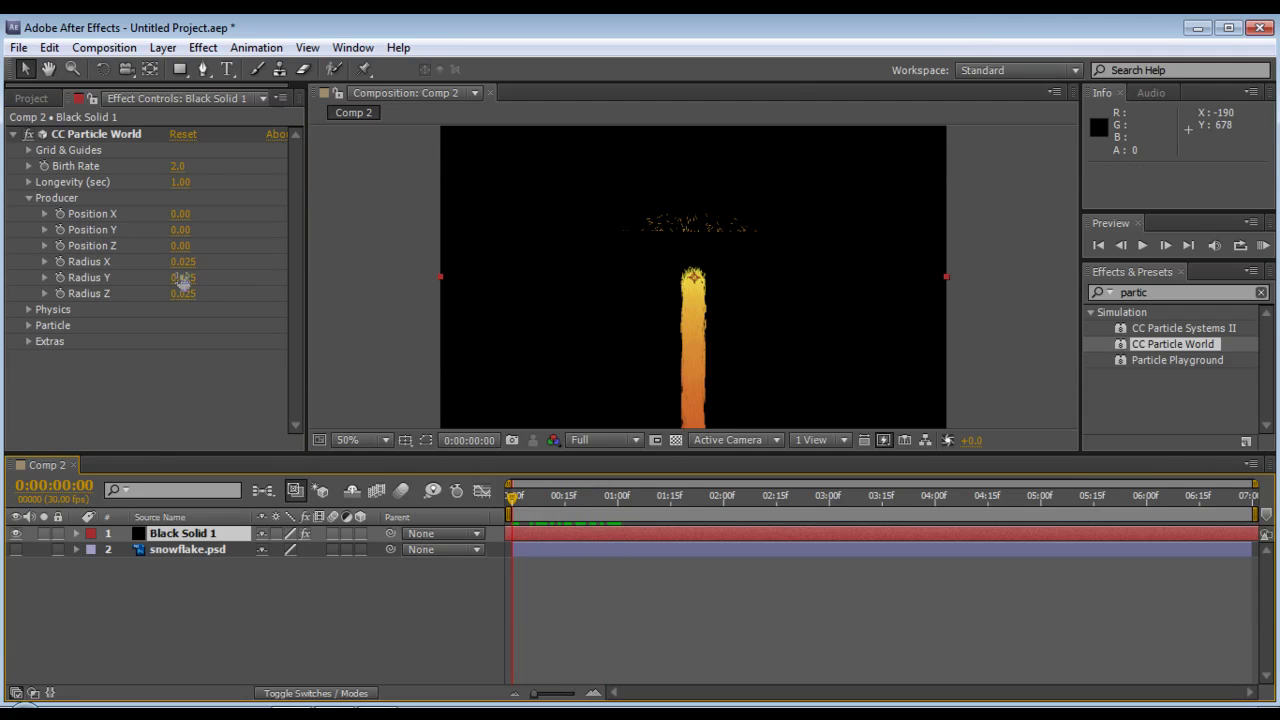
# Widen the producer radius to fill the frame, trying and undoing a layer rotation
pyautogui.moveTo(182, 277); pyautogui.dragTo(210, 289)
pyautogui.hotkey('ctrl', 'z')
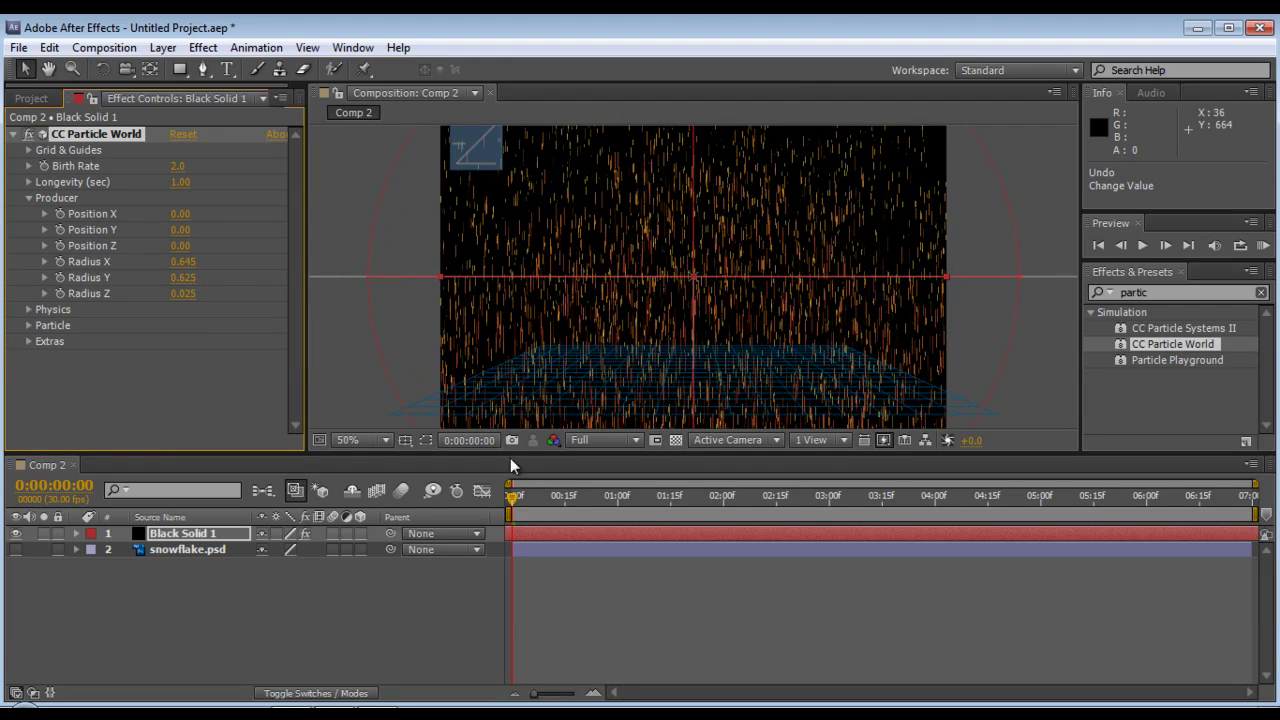
pyautogui.moveTo(527, 512); pyautogui.dragTo(503, 545)
pyautogui.click(104, 70)
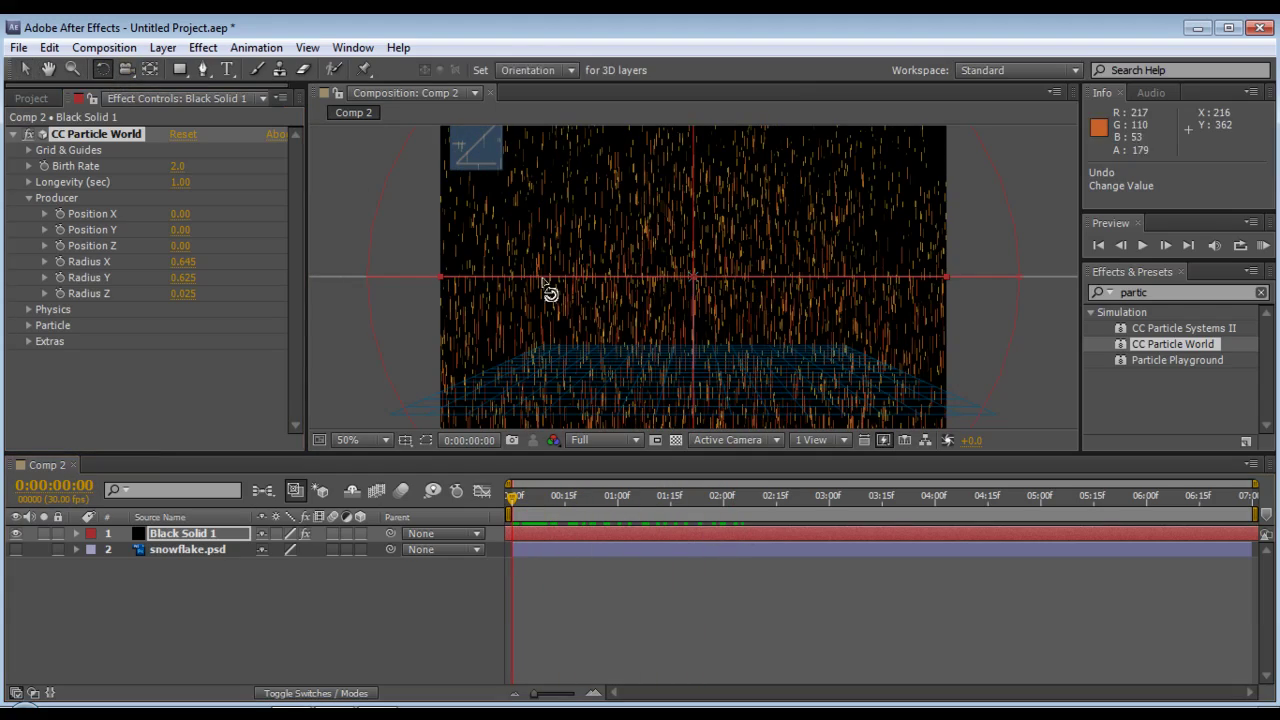
pyautogui.moveTo(551, 289); pyautogui.dragTo(754, 280)
pyautogui.hotkey('ctrl', 'z')
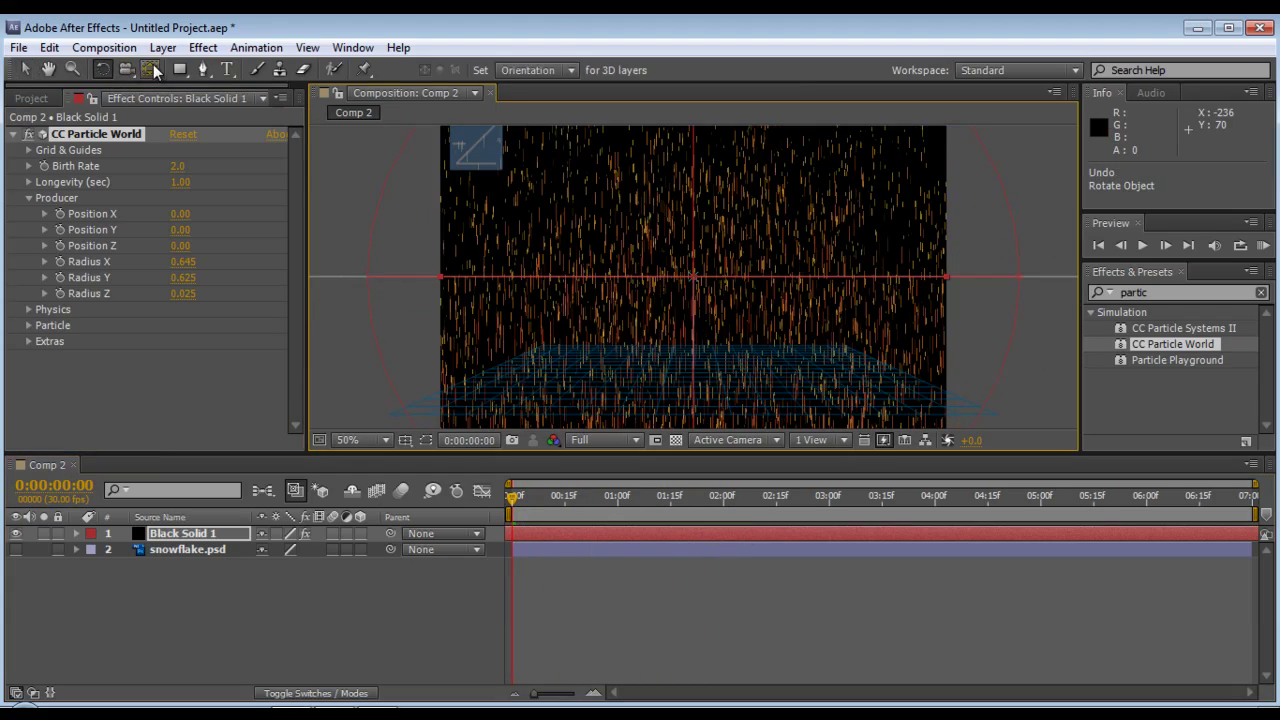
pyautogui.press('c')
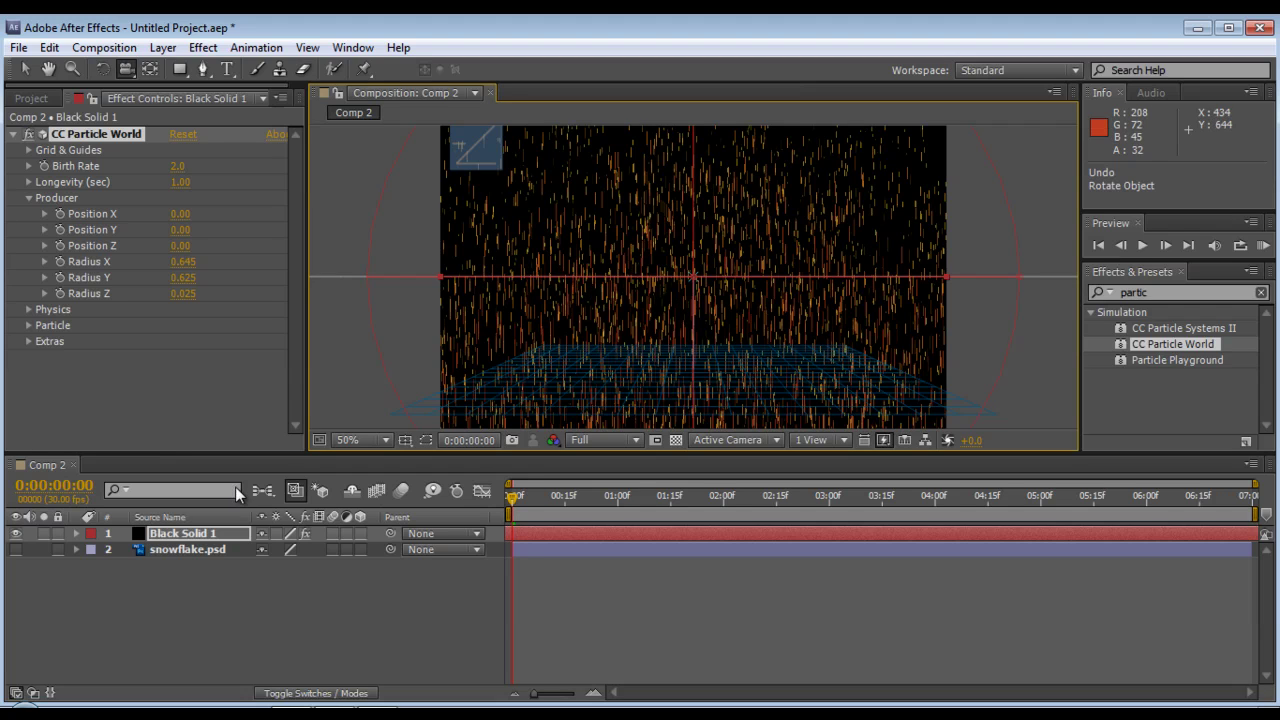
# Compare with undo/redo and keep Radius Y at 0.625, then return to the first frame
pyautogui.click(162, 533)
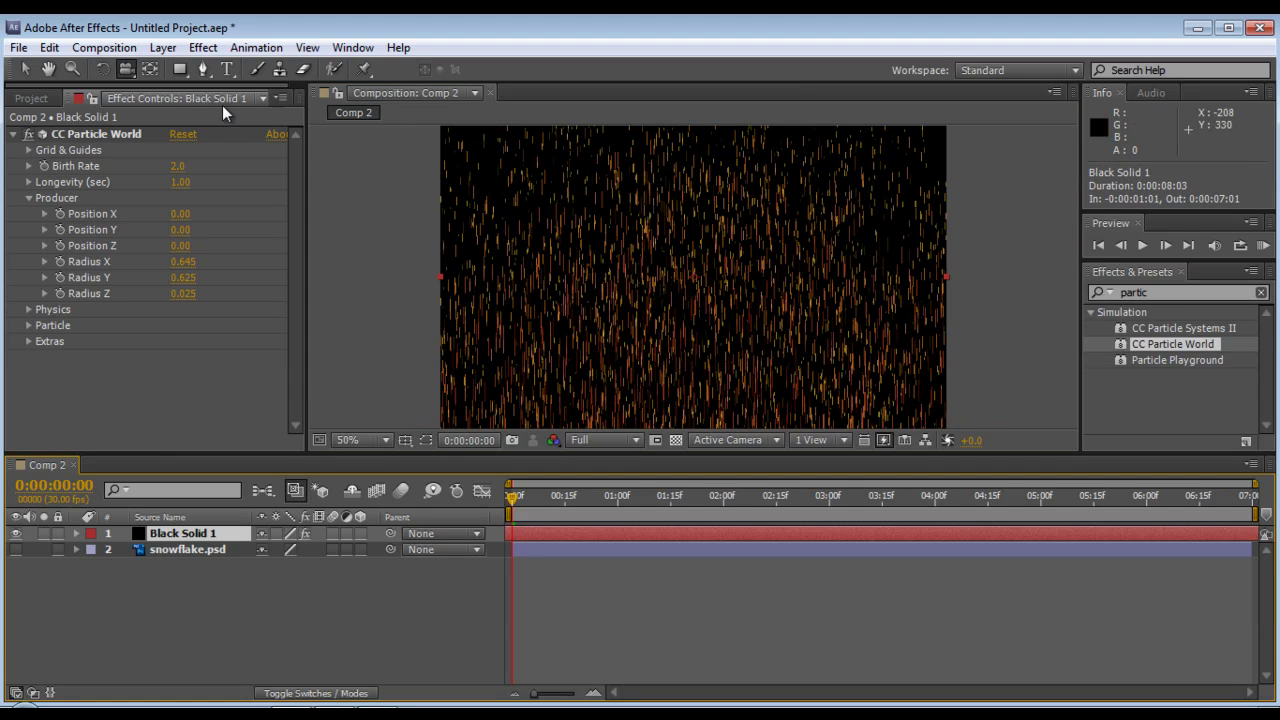
pyautogui.click(150, 68)
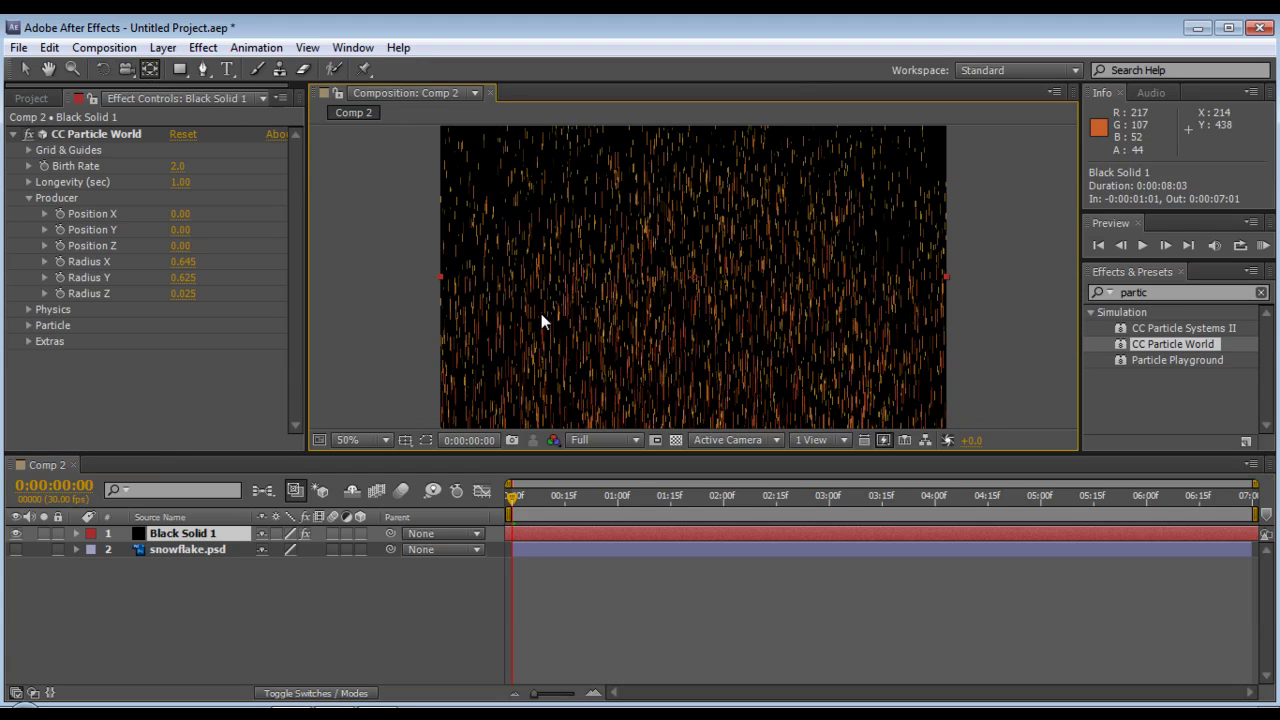
pyautogui.hotkey('ctrl', 'z')
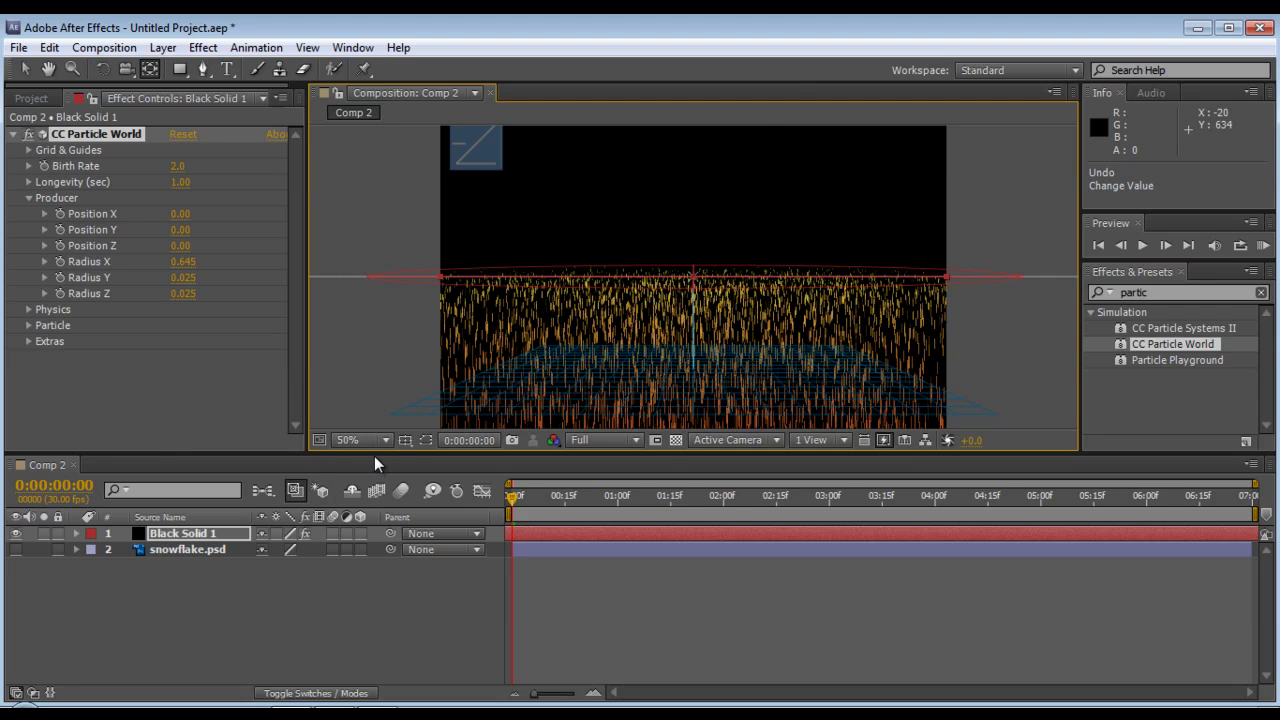
pyautogui.hotkey('ctrl', 'shift', 'z')
pyautogui.moveTo(528, 497); pyautogui.dragTo(716, 497)
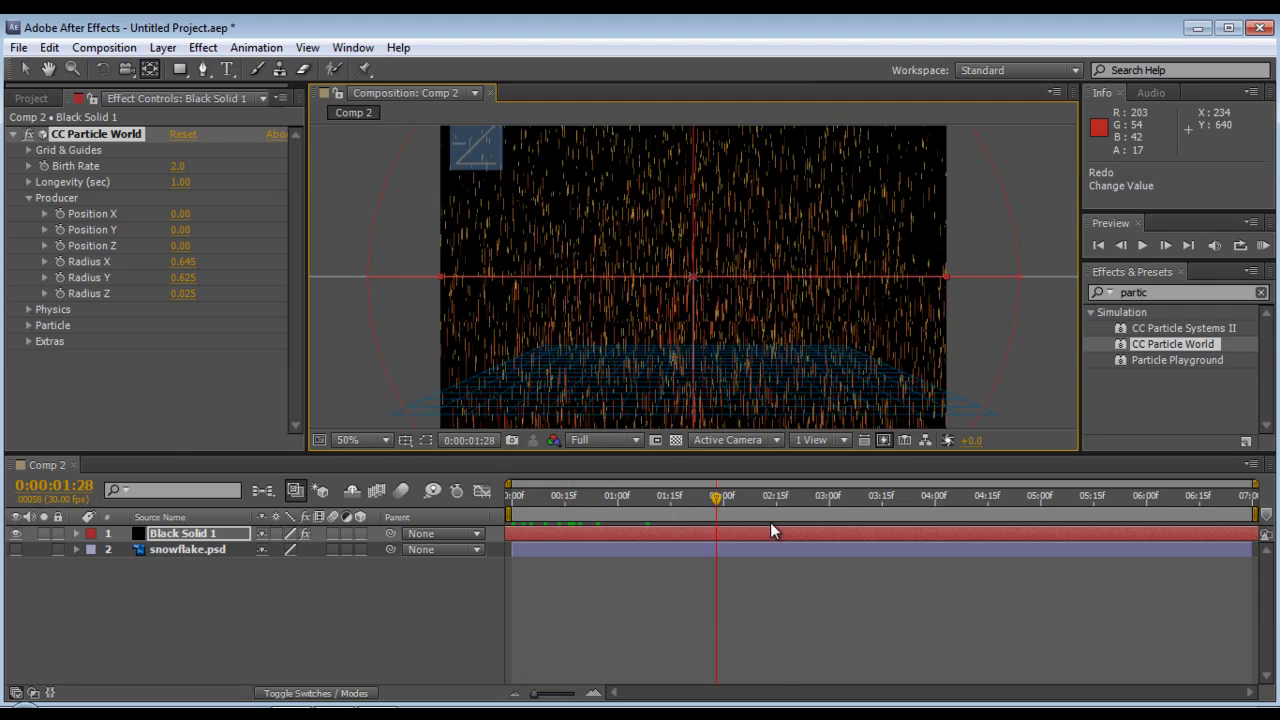
pyautogui.click(353, 463)
pyautogui.press('Home')
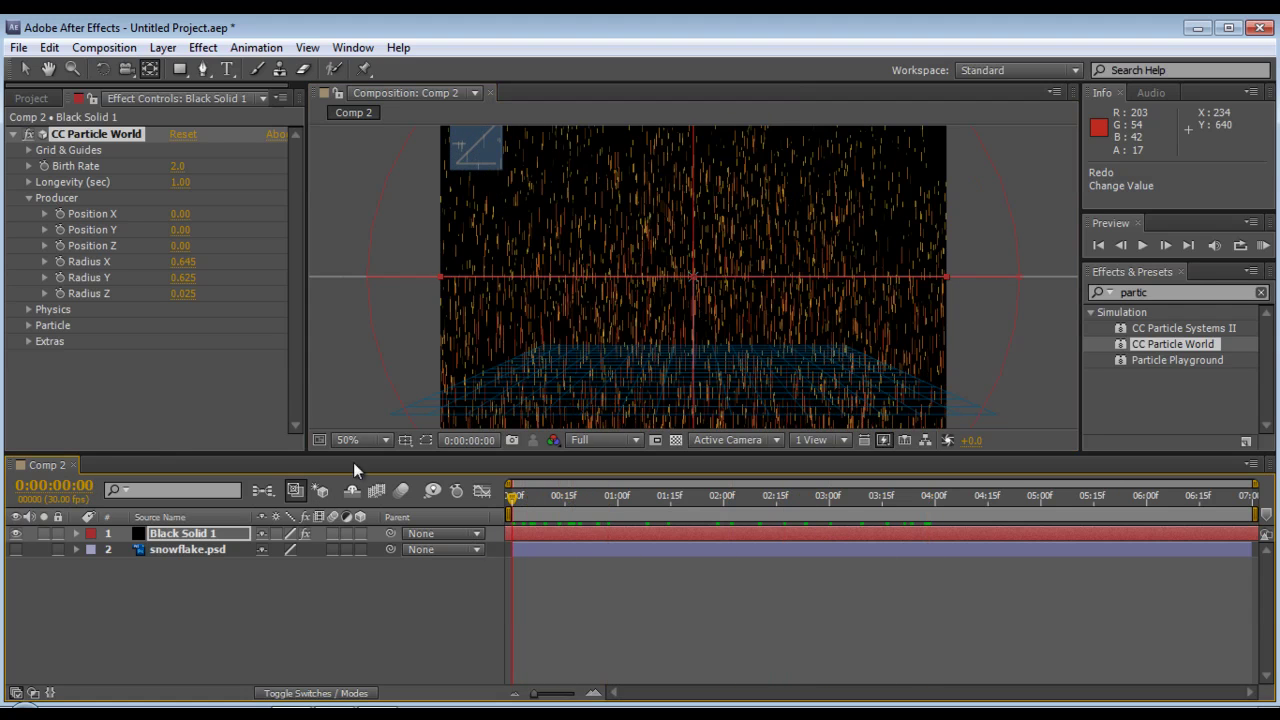
# Change the CC Particle World Particle Type from Line to Textured Square
pyautogui.click(29, 326)
pyautogui.scroll(-3, 290, 300)
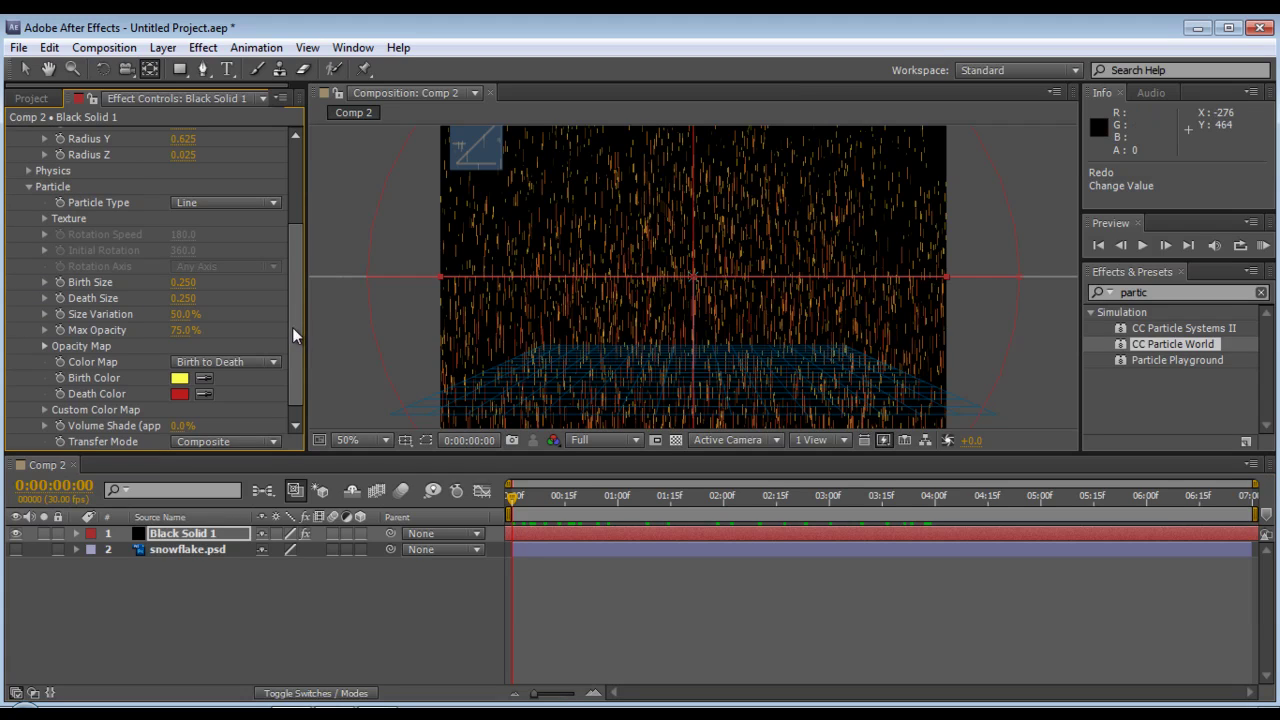
pyautogui.scroll(-1, 292, 327)
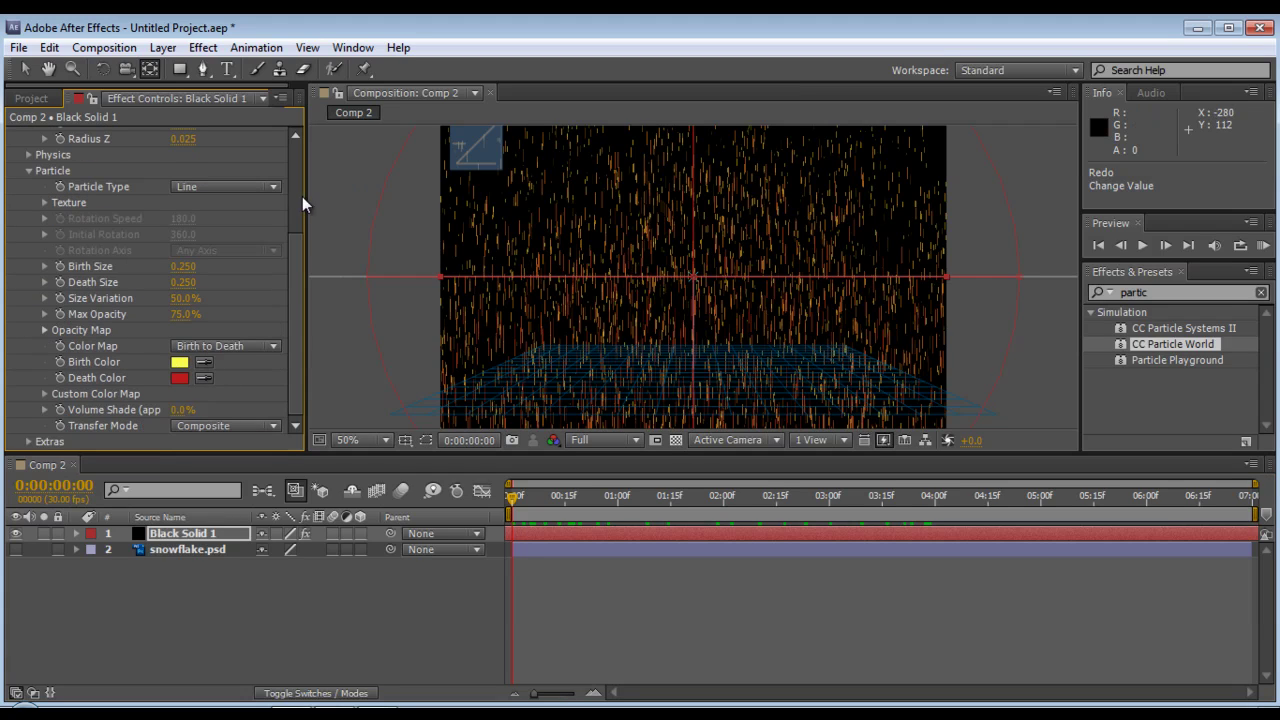
pyautogui.scroll(3, 296, 221)
pyautogui.click(220, 255)
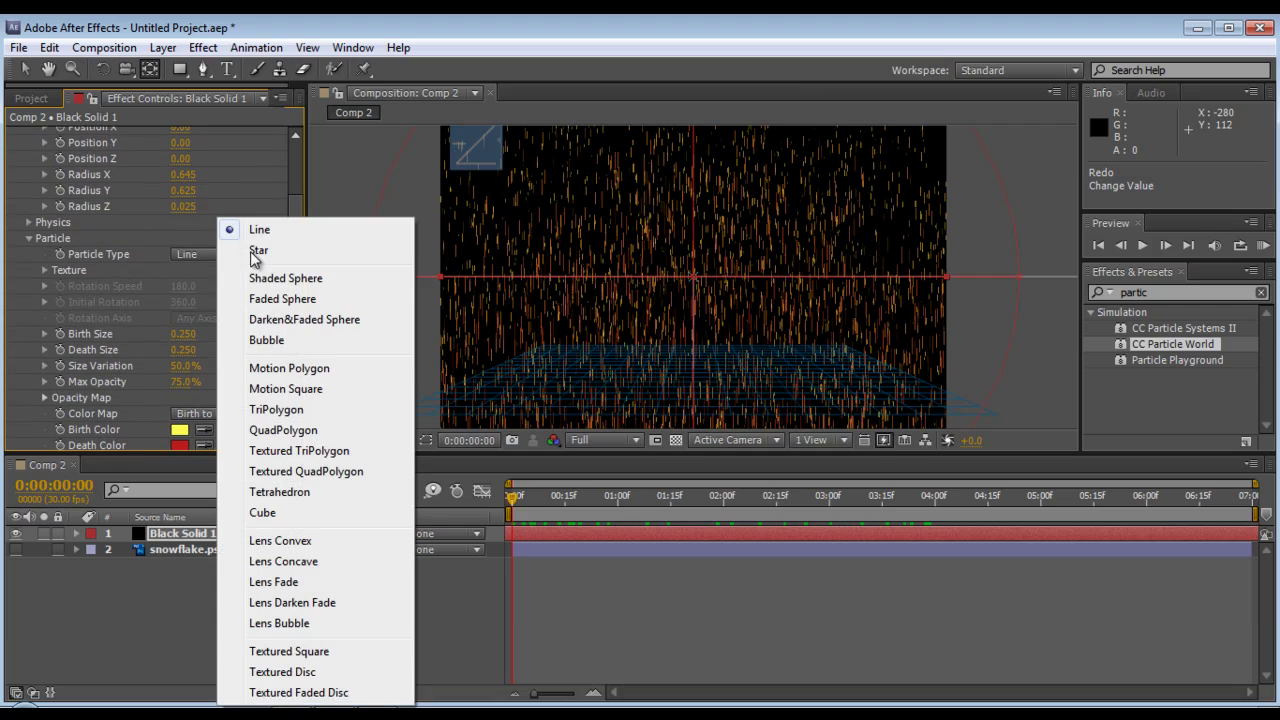
pyautogui.click(192, 242)
pyautogui.scroll(-3, 290, 243)
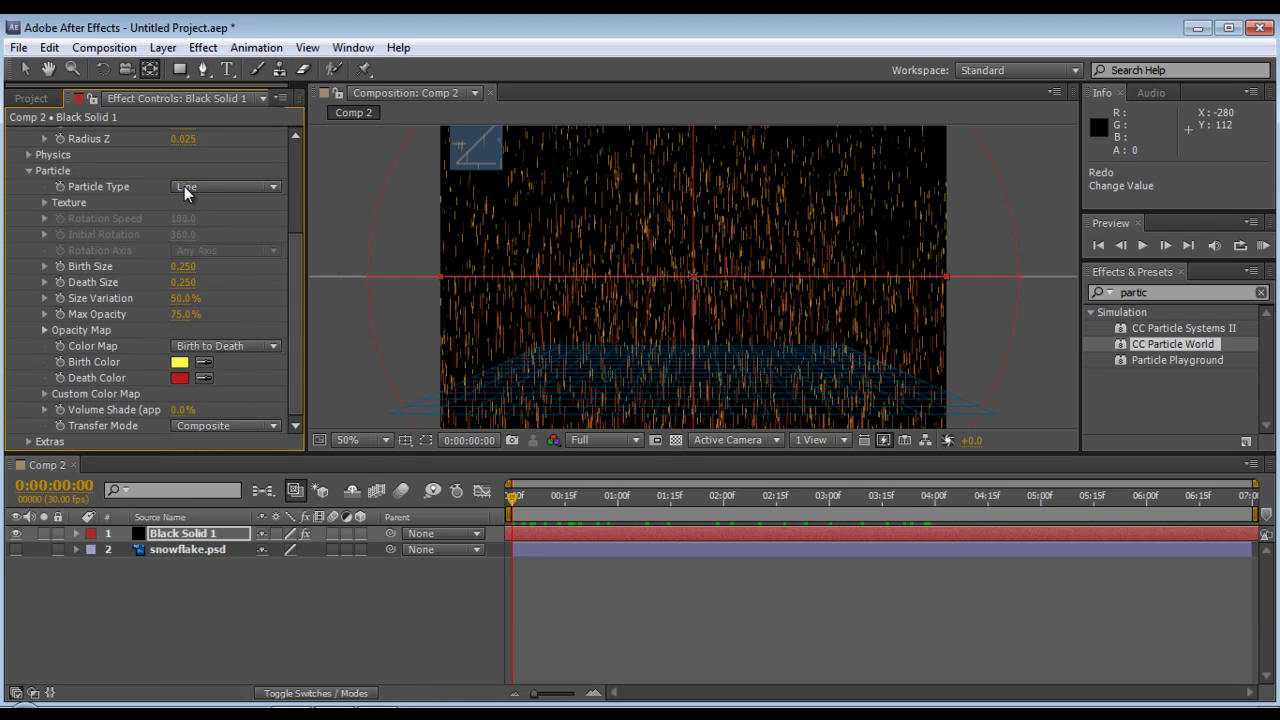
pyautogui.click(184, 186)
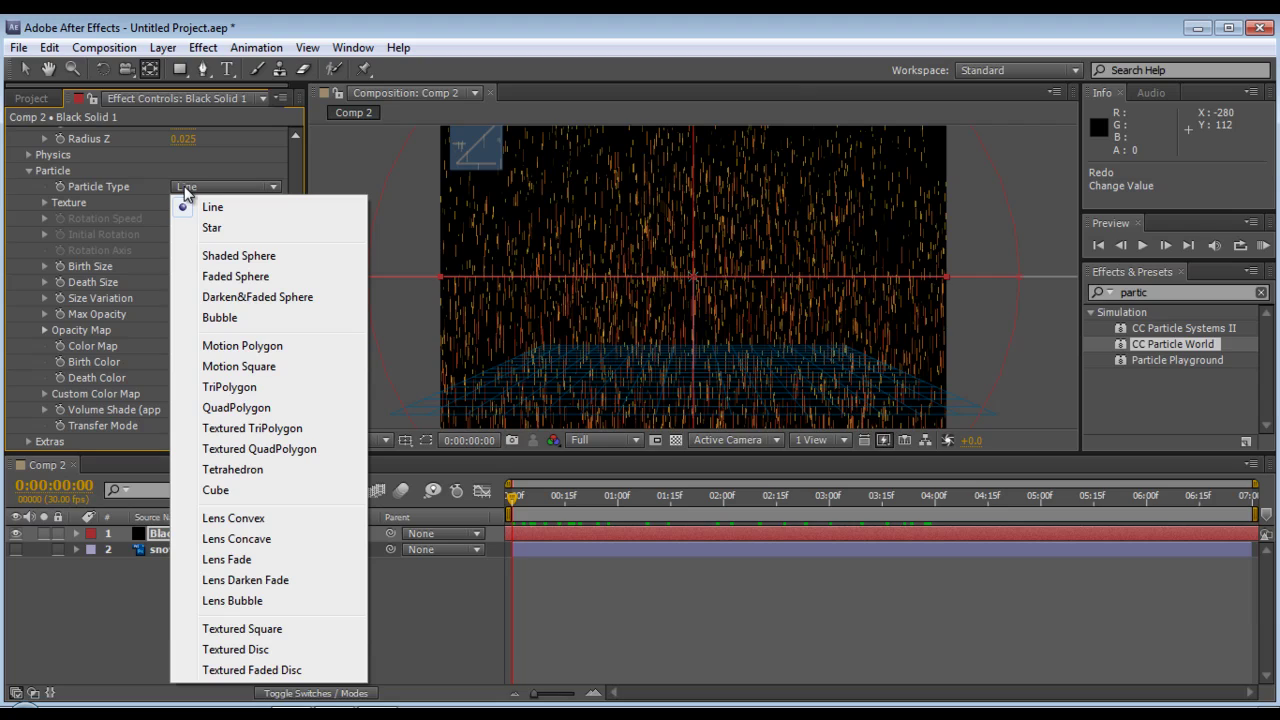
pyautogui.click(249, 632)
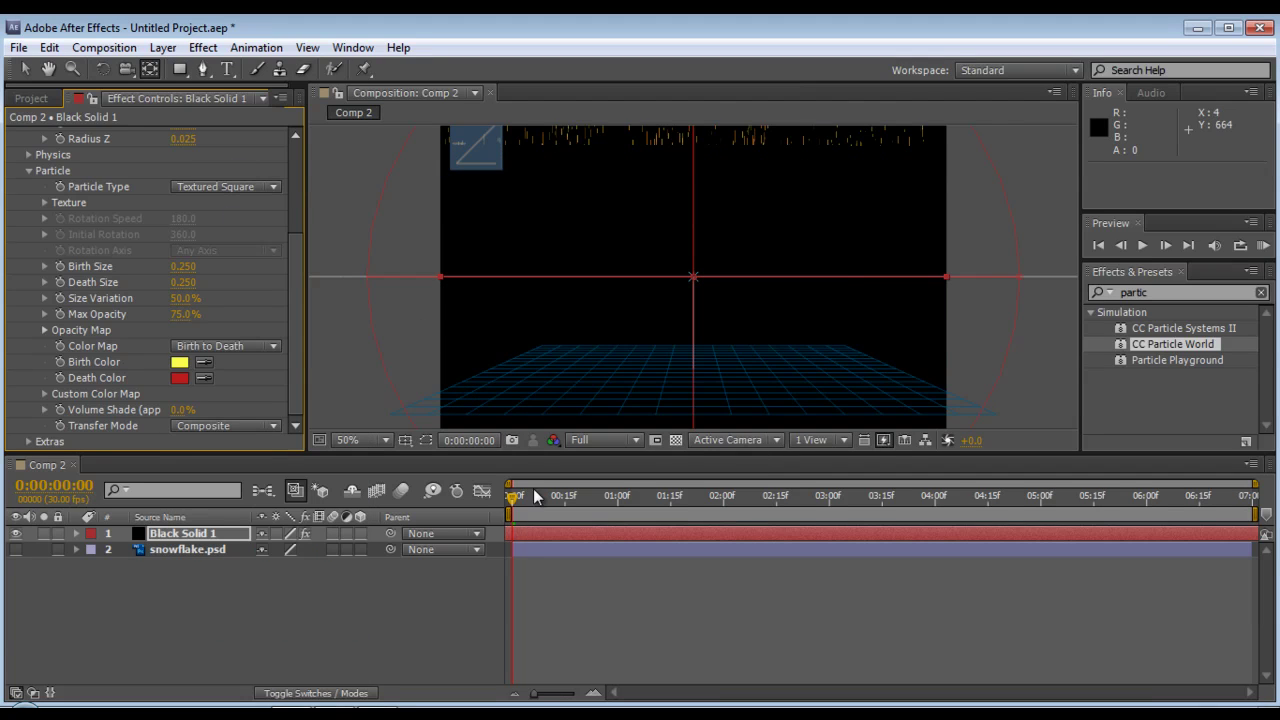
pyautogui.moveTo(523, 511); pyautogui.dragTo(494, 505)
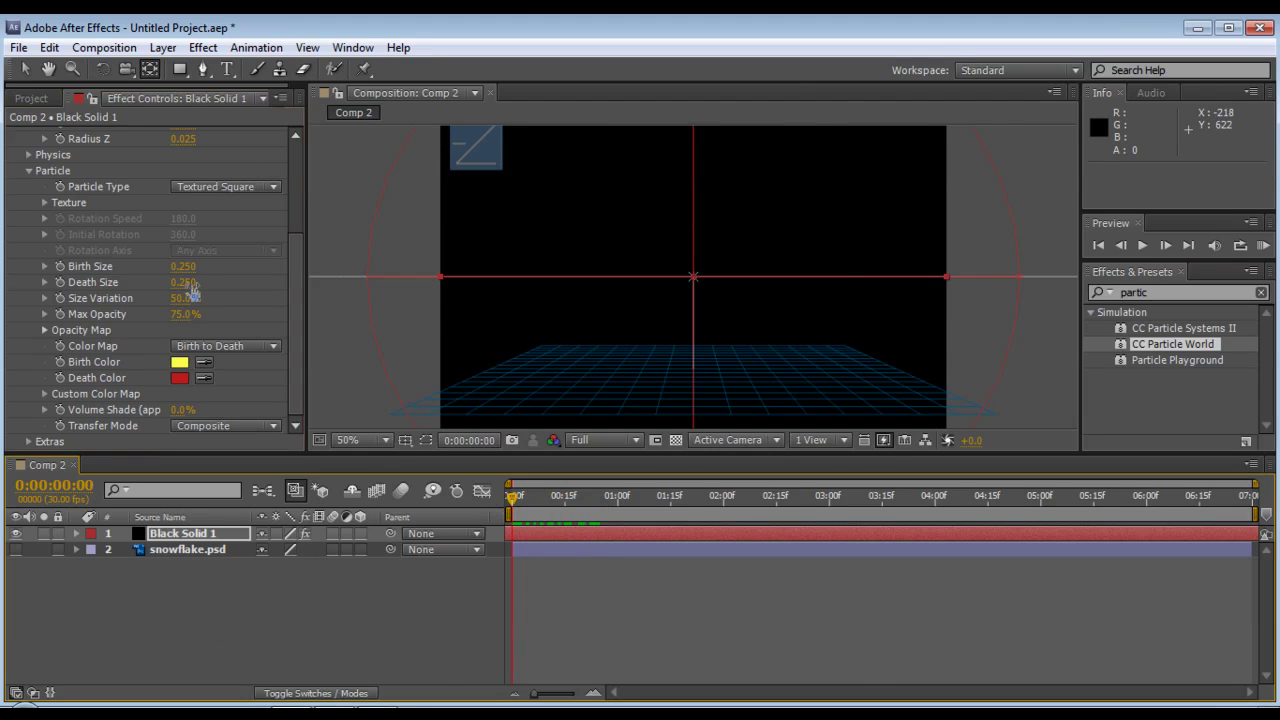
# Set the particle Texture Layer to 2. snowflake.psd
pyautogui.click(43, 202)
pyautogui.click(237, 222)
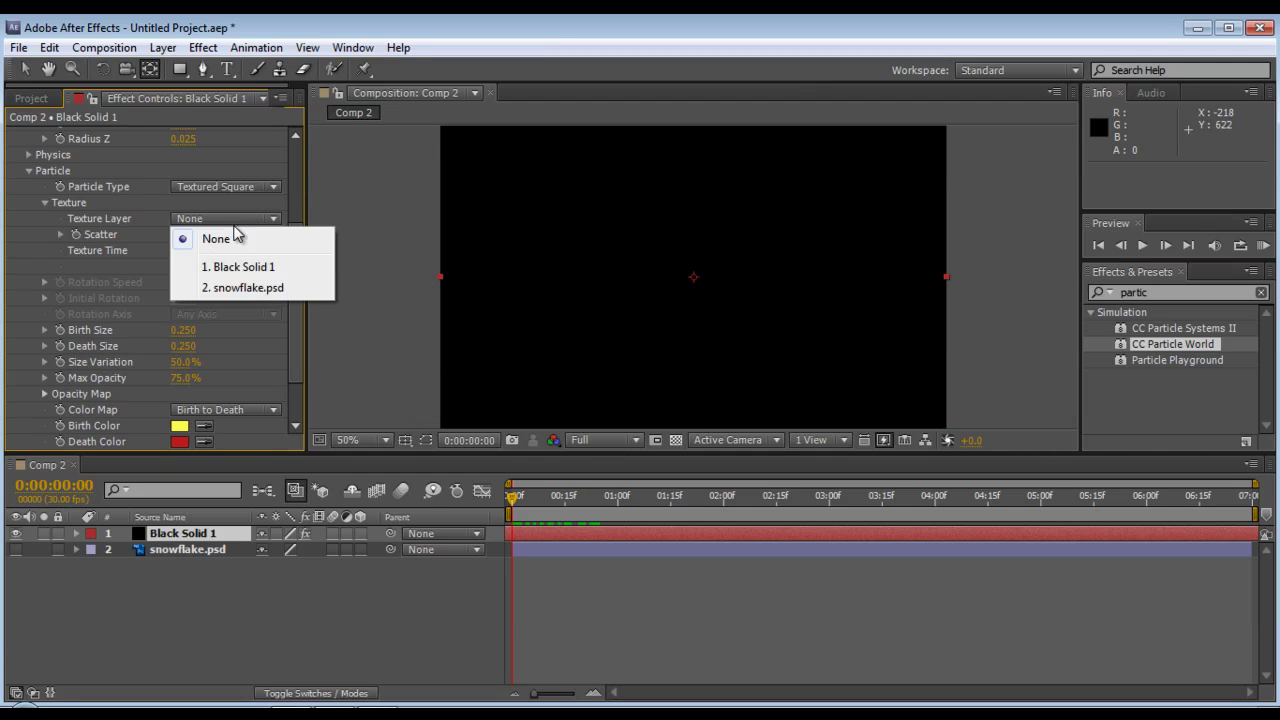
pyautogui.click(244, 289)
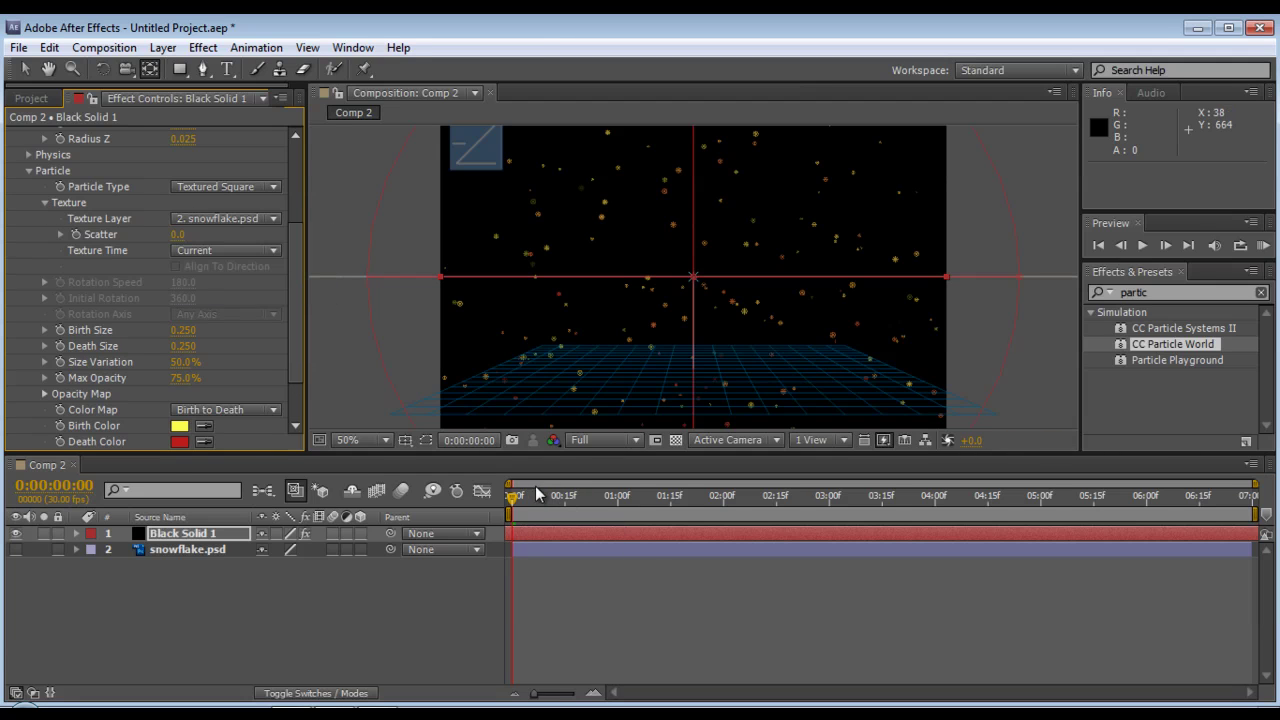
pyautogui.moveTo(519, 503)
pyautogui.mouseDown()
pyautogui.moveTo(584, 505)
pyautogui.moveTo(519, 513)
pyautogui.mouseUp()
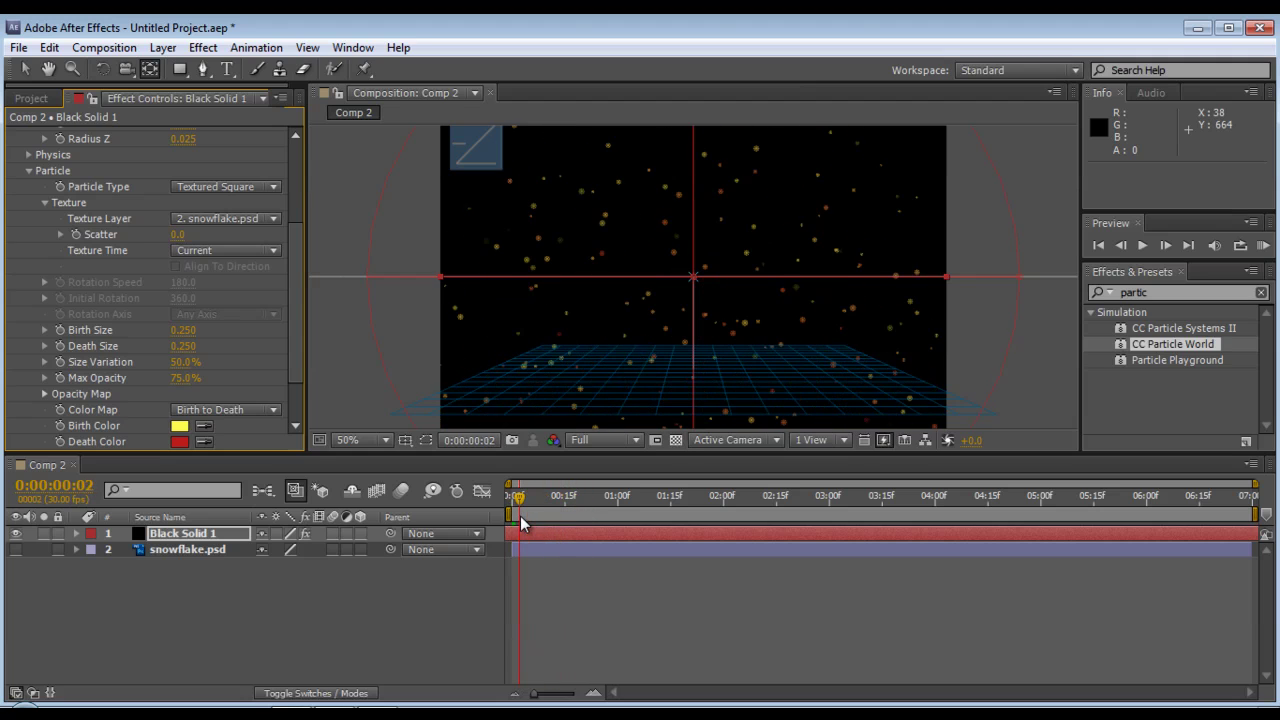
# Set both Birth Color and Death Color to white (FFFFFF)
pyautogui.click(180, 425)
pyautogui.write('ffffff')
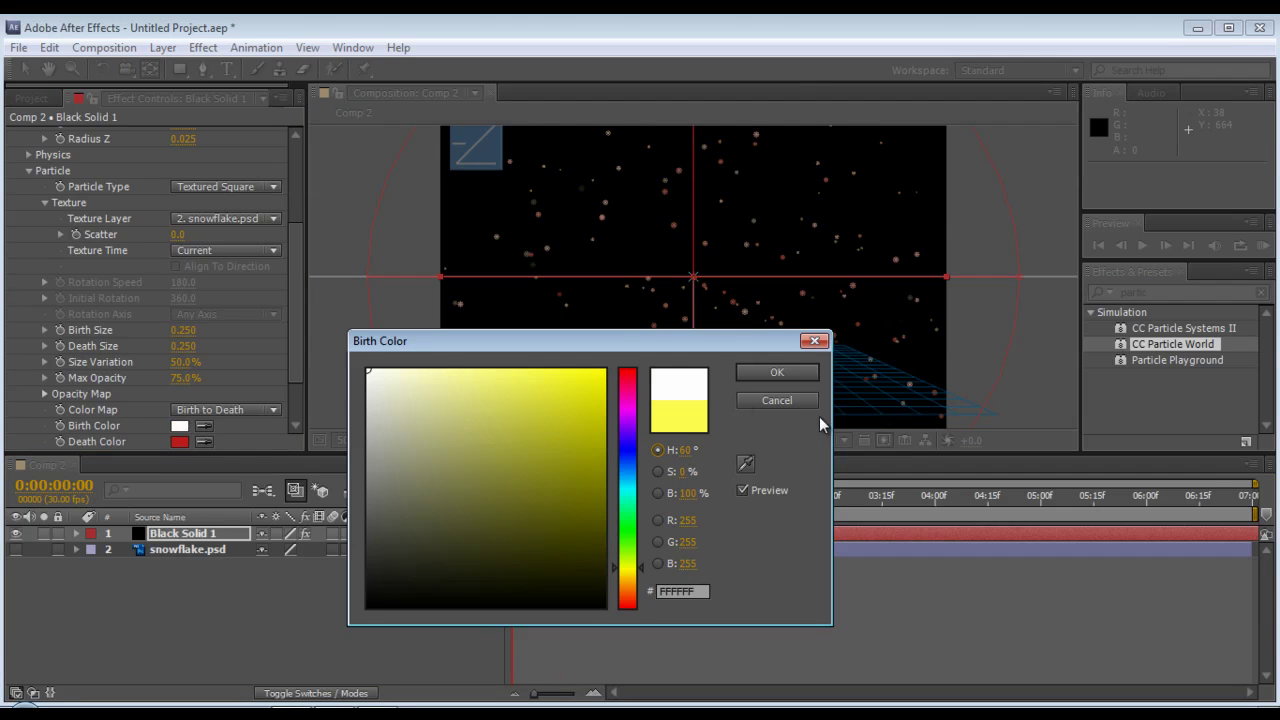
pyautogui.click(770, 372)
pyautogui.click(180, 441)
pyautogui.write('ffffff')
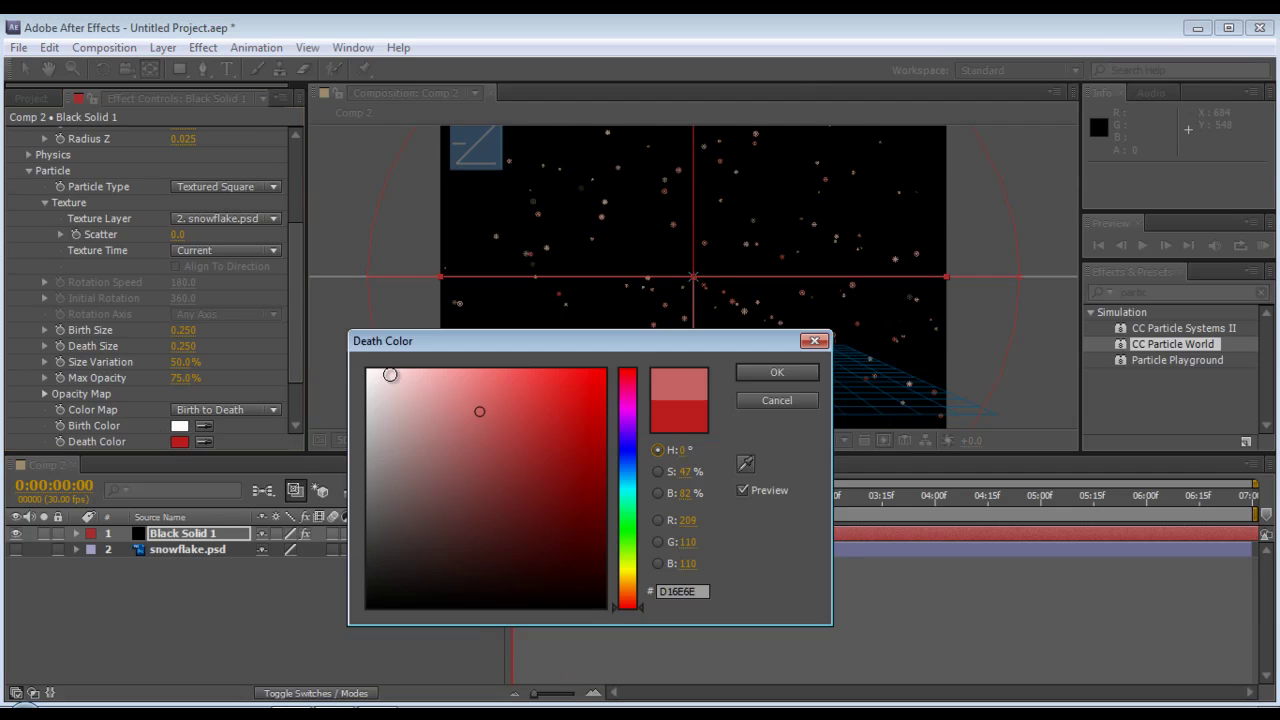
pyautogui.click(799, 373)
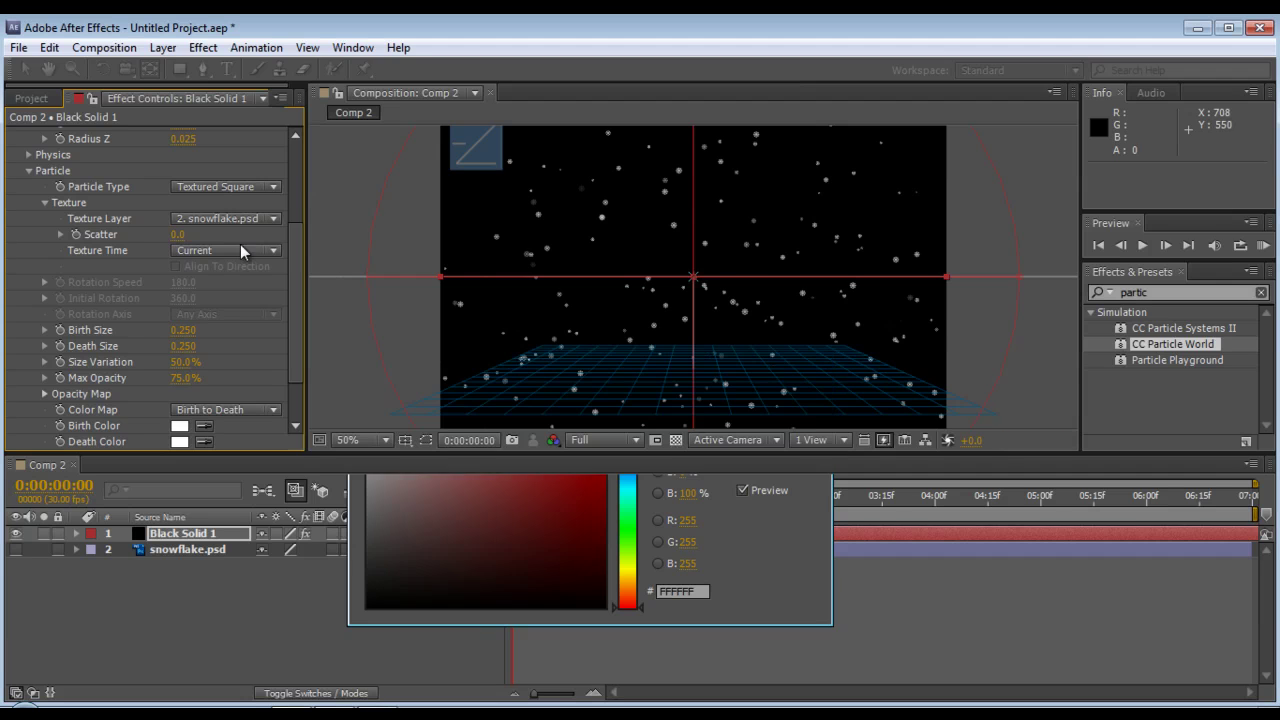
# Set the particle Birth Size to 1.2 and Death Size to 1.15
pyautogui.moveTo(223, 334); pyautogui.dragTo(275, 338)
pyautogui.click(188, 346)
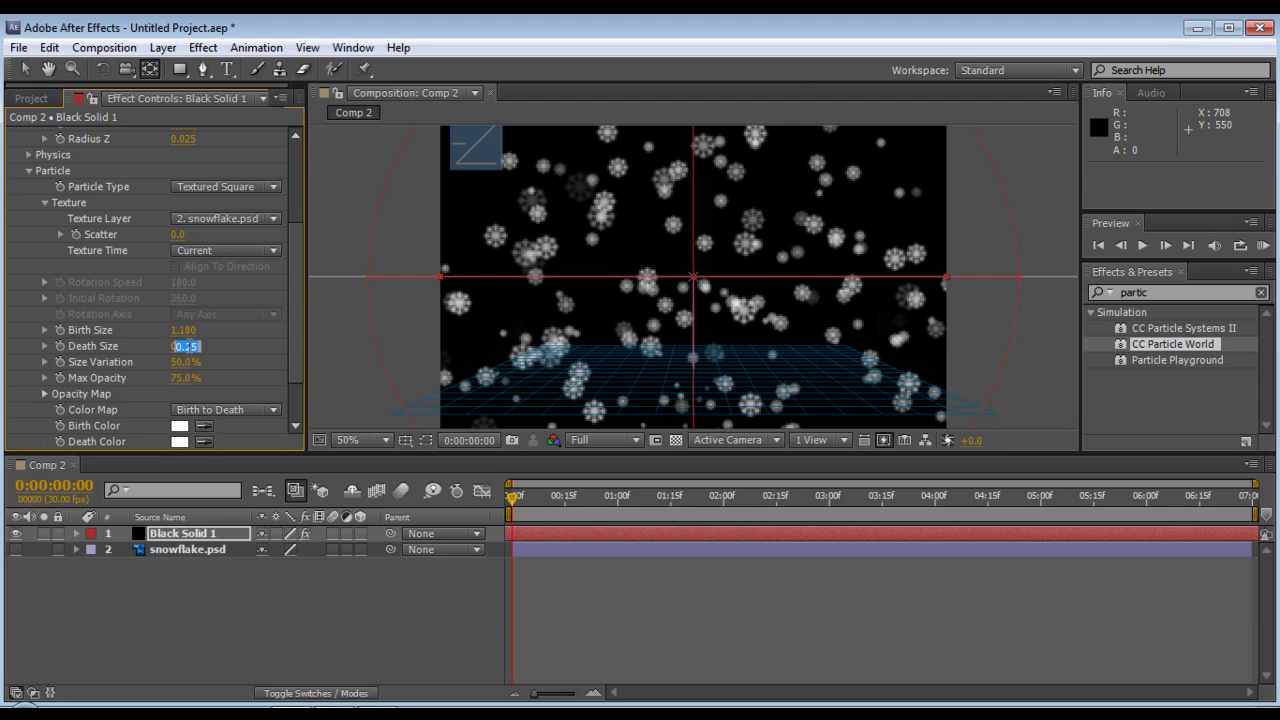
pyautogui.hotkey('shift', 'Tab')
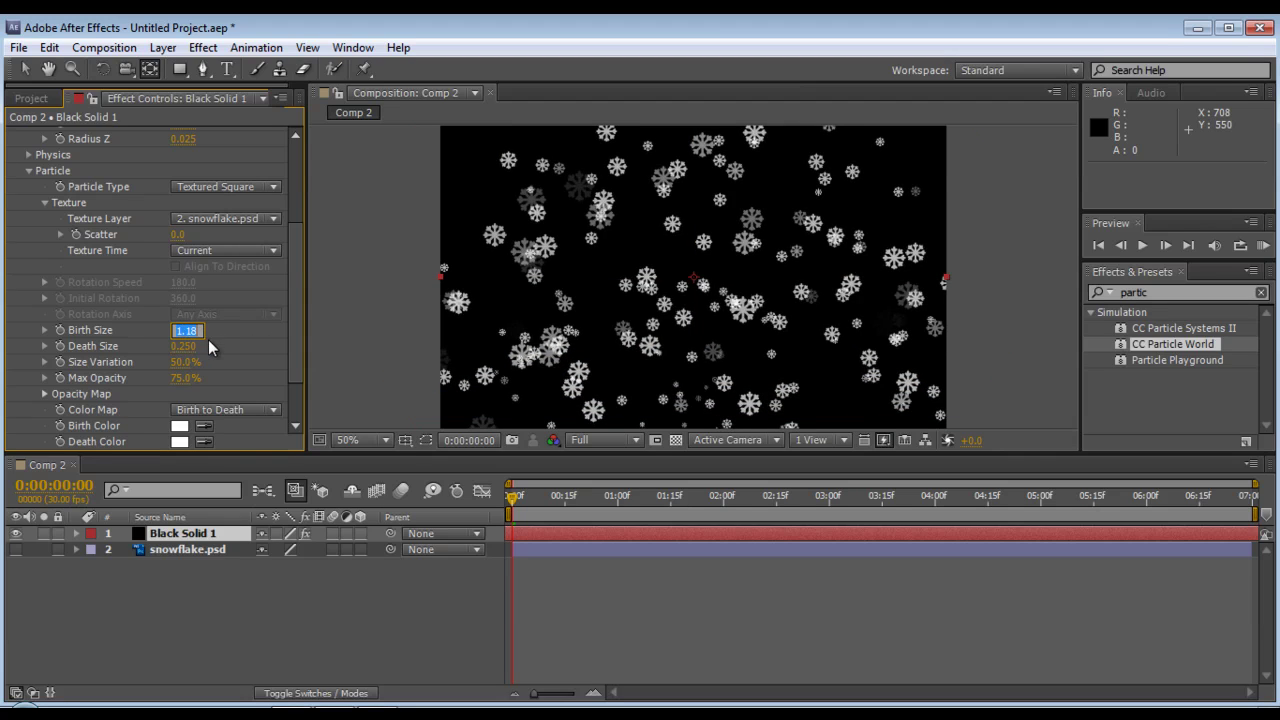
pyautogui.write('1.2')
pyautogui.press('Tab')
pyautogui.write('1')
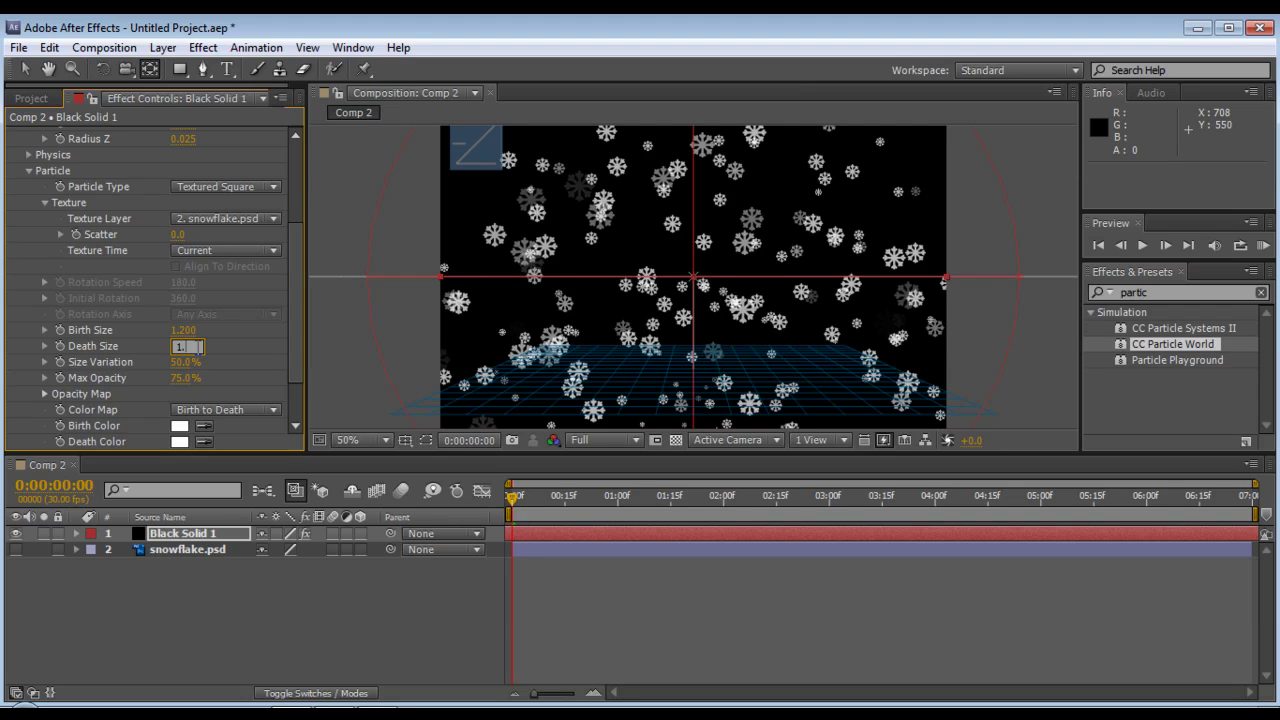
pyautogui.write('.15')
pyautogui.press('Return')
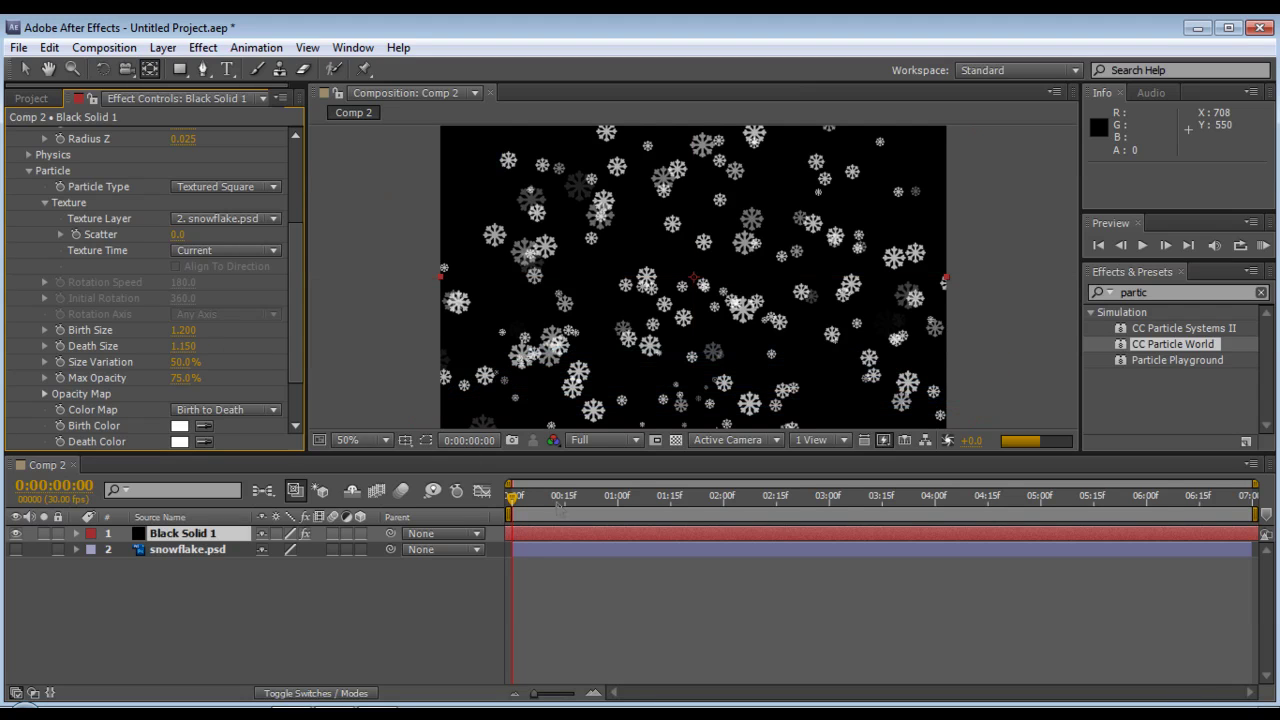
# Play the snowfall from a later frame to check the larger flakes
pyautogui.moveTo(540, 500); pyautogui.dragTo(681, 520)
pyautogui.press('space')
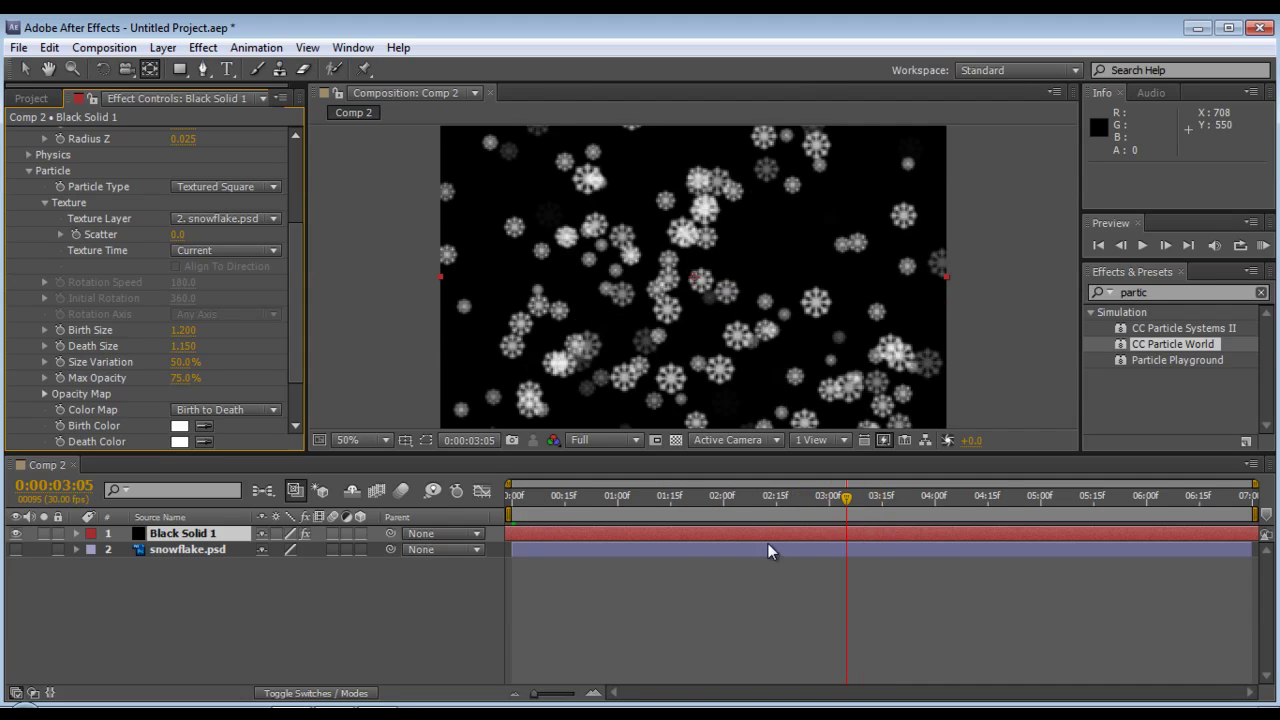
pyautogui.press('Home')
pyautogui.moveTo(294, 335); pyautogui.dragTo(295, 282)
# Thin the snowfall with Birth Rate 0.9 and Longevity 1.22, checking density later in time
pyautogui.click(45, 435)
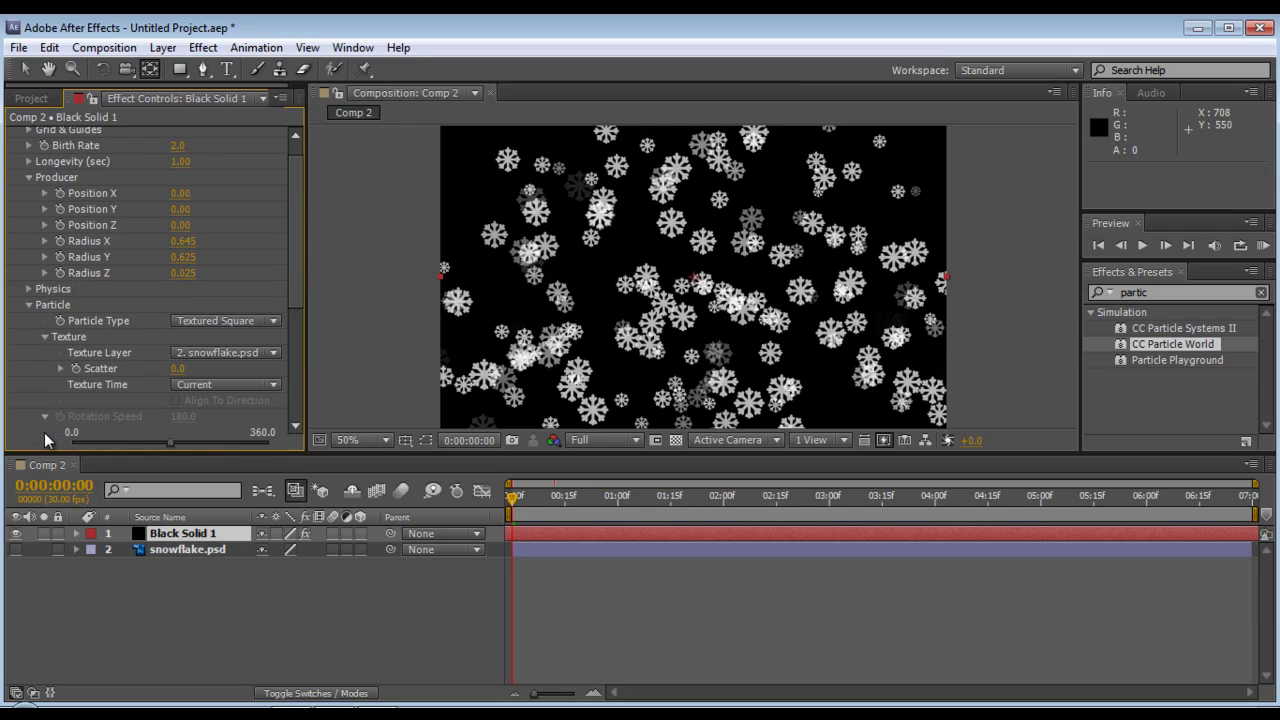
pyautogui.click(28, 304)
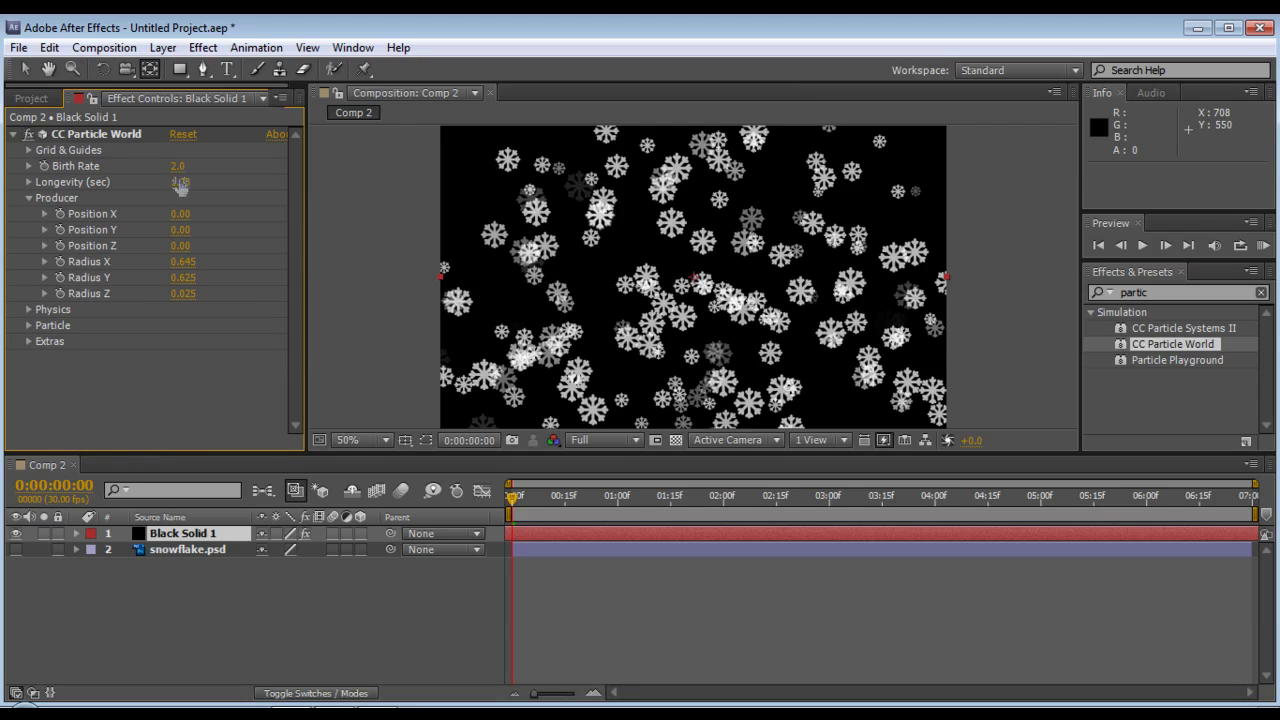
pyautogui.moveTo(173, 166); pyautogui.dragTo(203, 187)
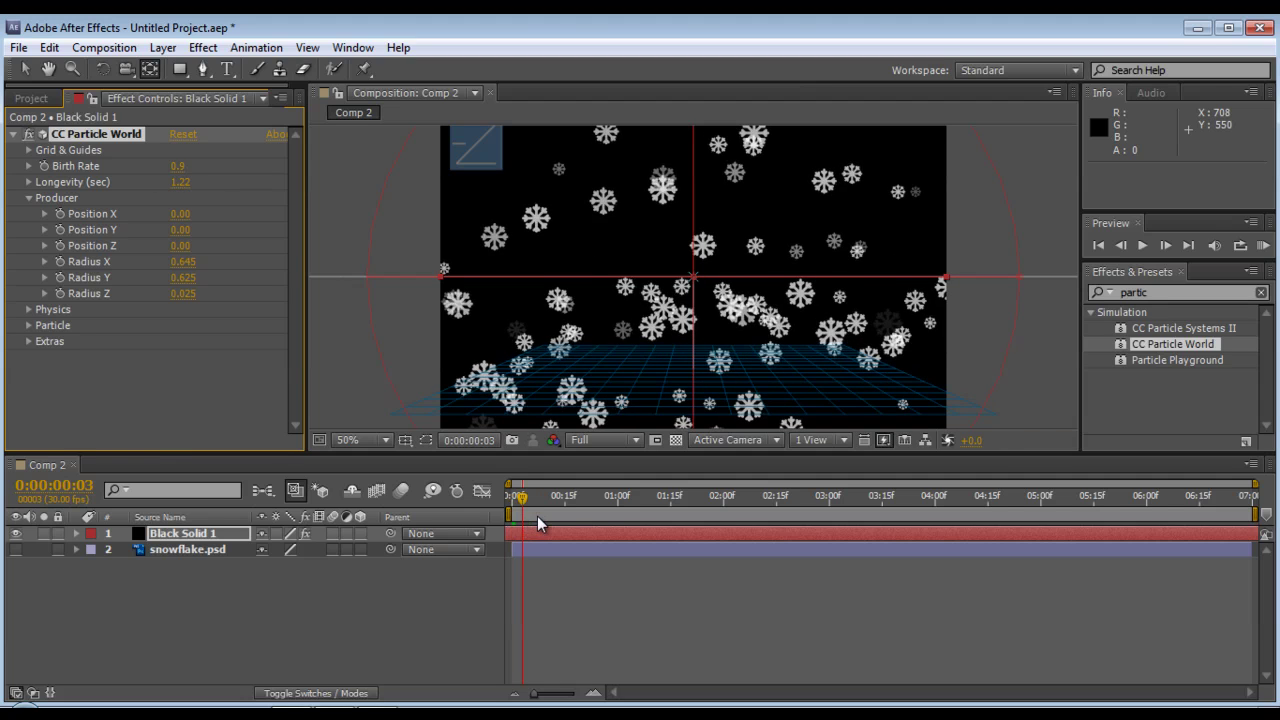
pyautogui.moveTo(537, 516); pyautogui.dragTo(720, 517)
# Limit the work area to the first 2 seconds and render a RAM preview
pyautogui.press('KP_0')
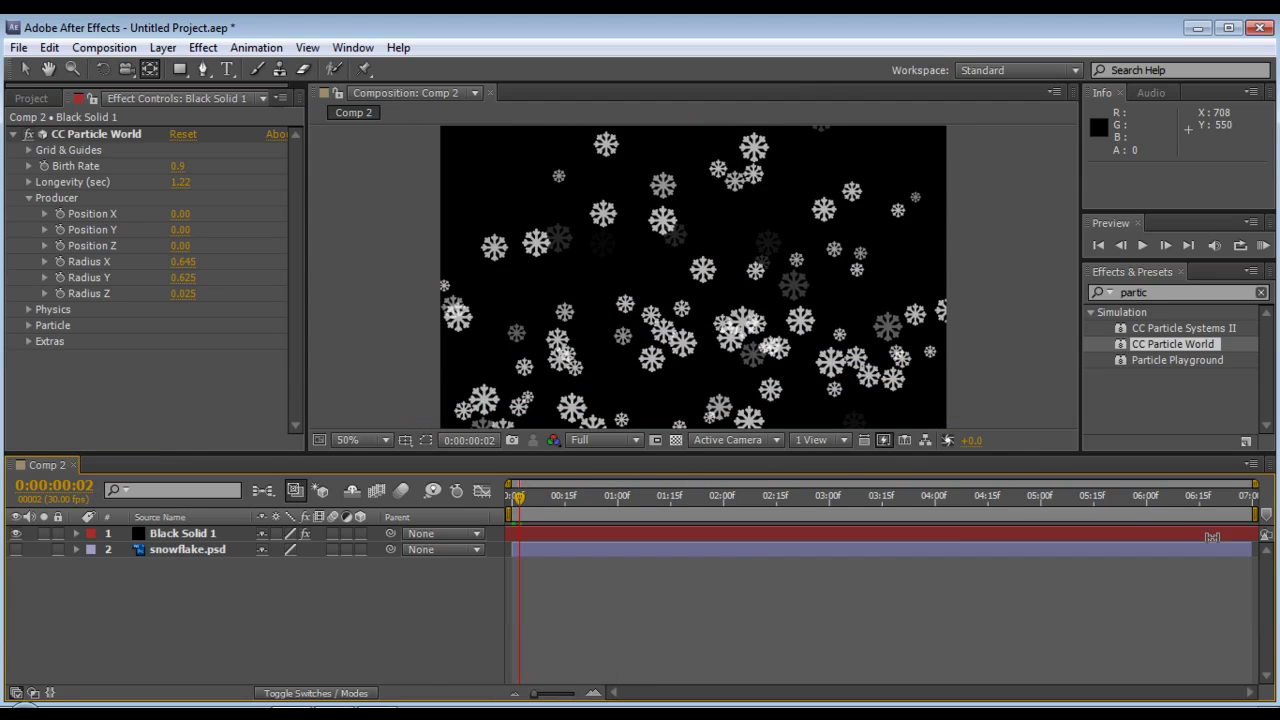
pyautogui.moveTo(1255, 513); pyautogui.dragTo(725, 511)
pyautogui.click(1264, 246)
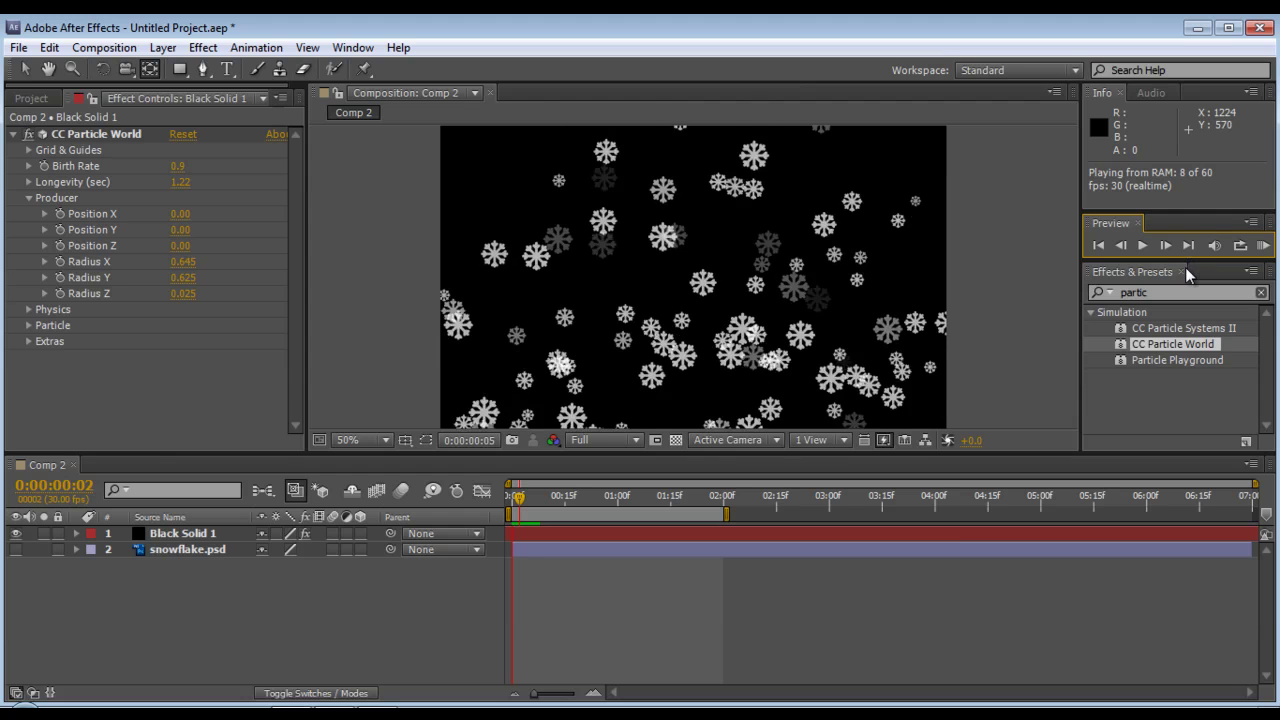
pyautogui.click(1264, 246)
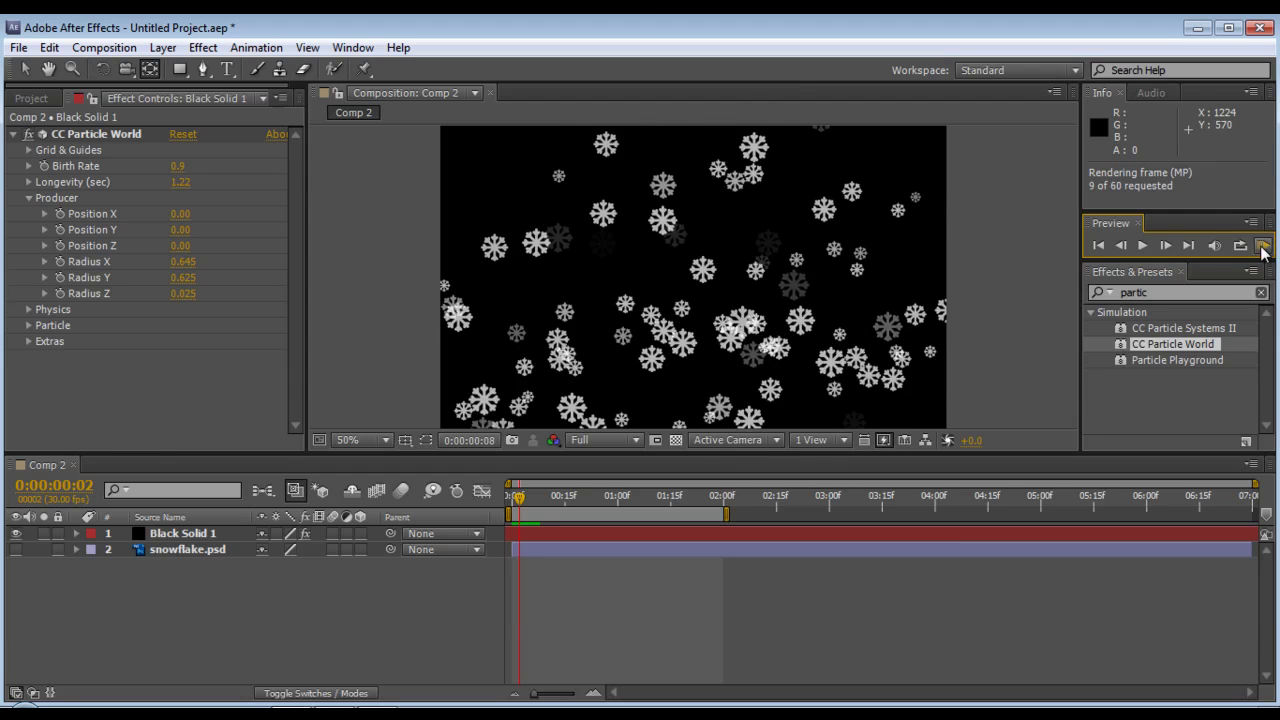
pyautogui.click(1203, 270)
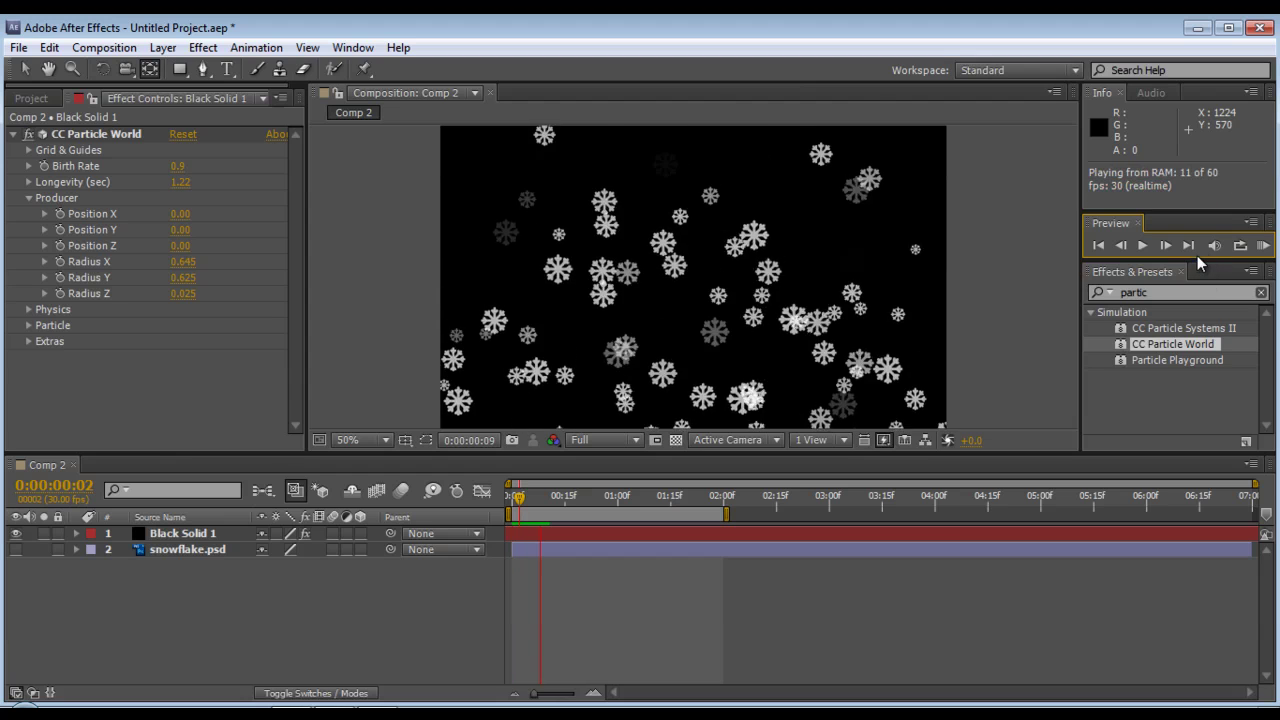
pyautogui.click(1201, 349)
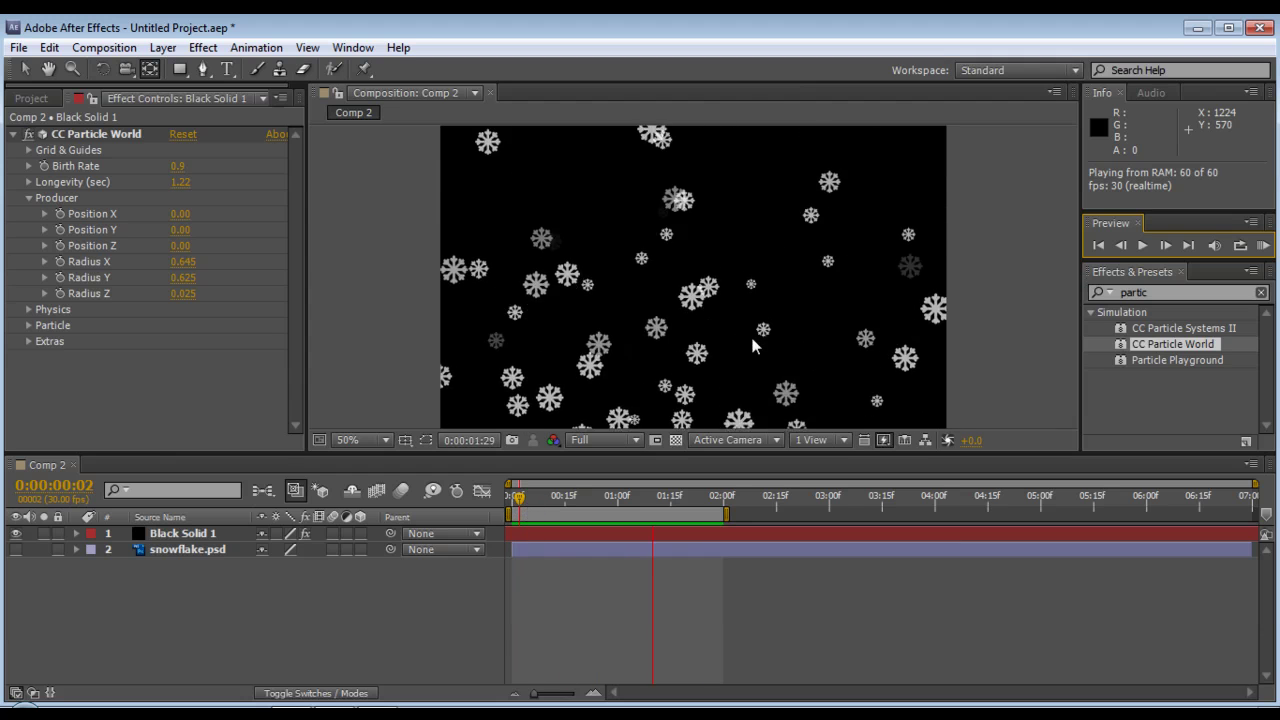
pyautogui.click(549, 502)
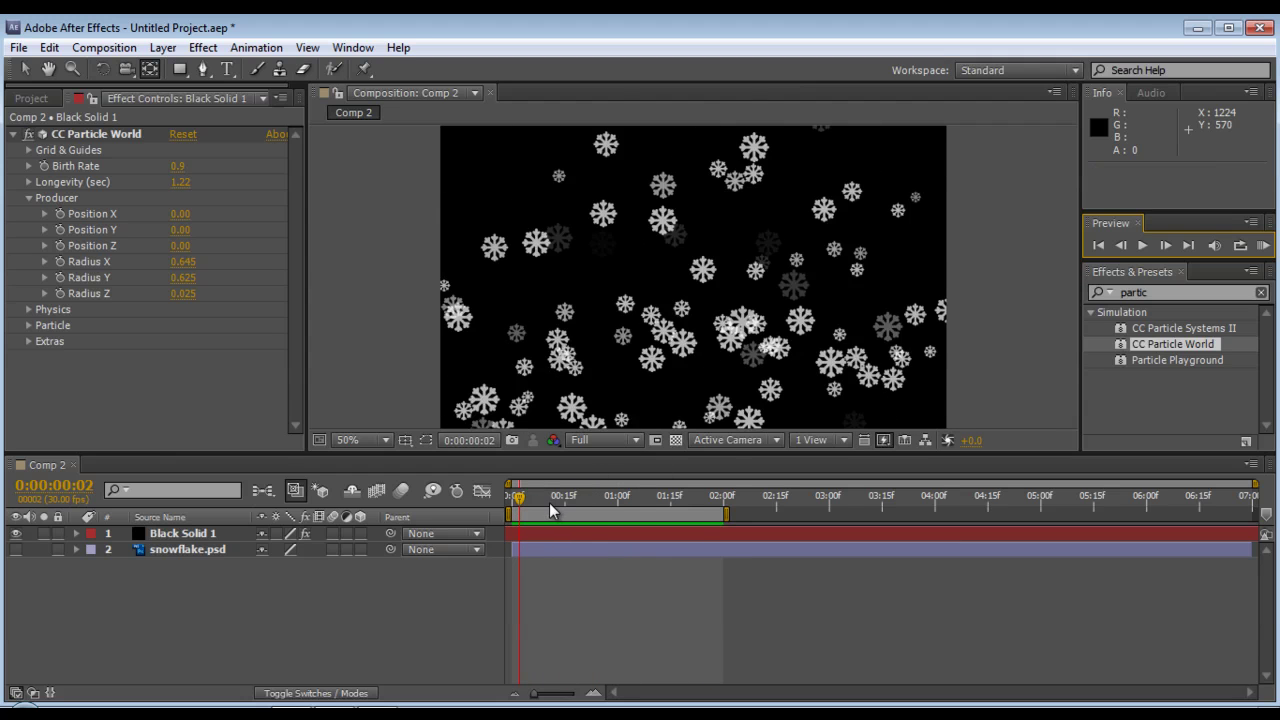
pyautogui.moveTo(549, 502); pyautogui.dragTo(507, 553)
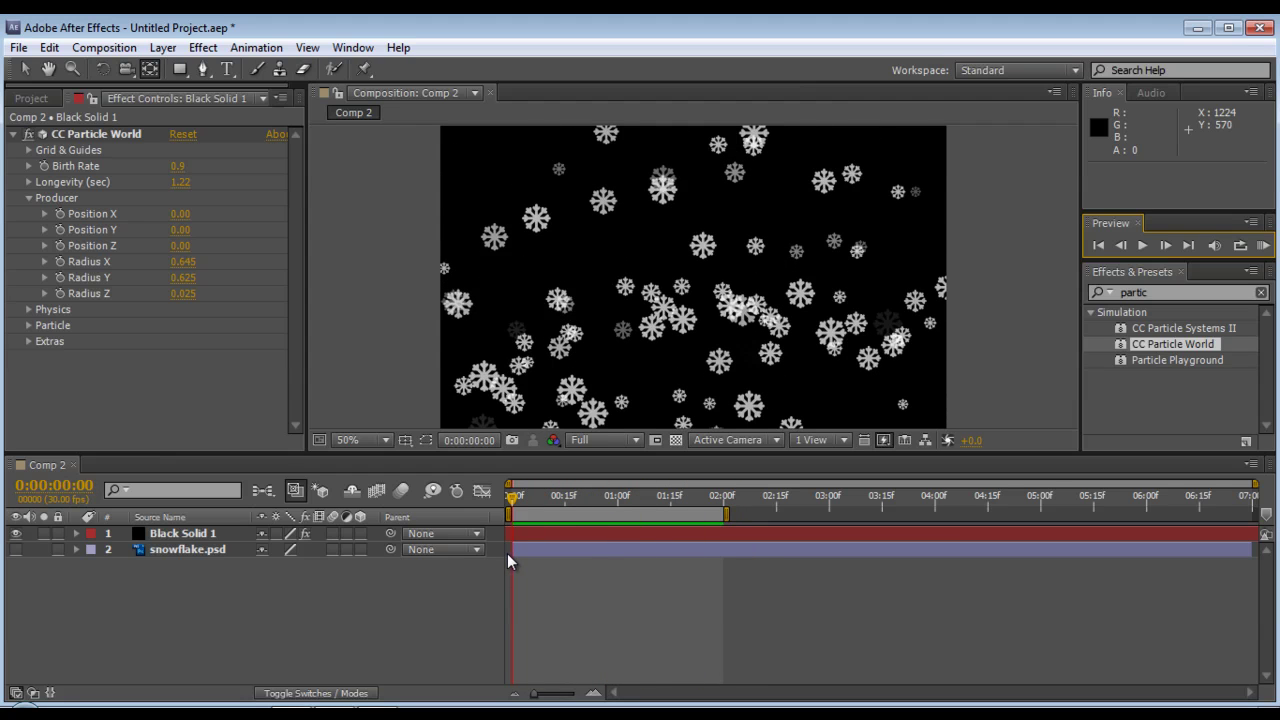